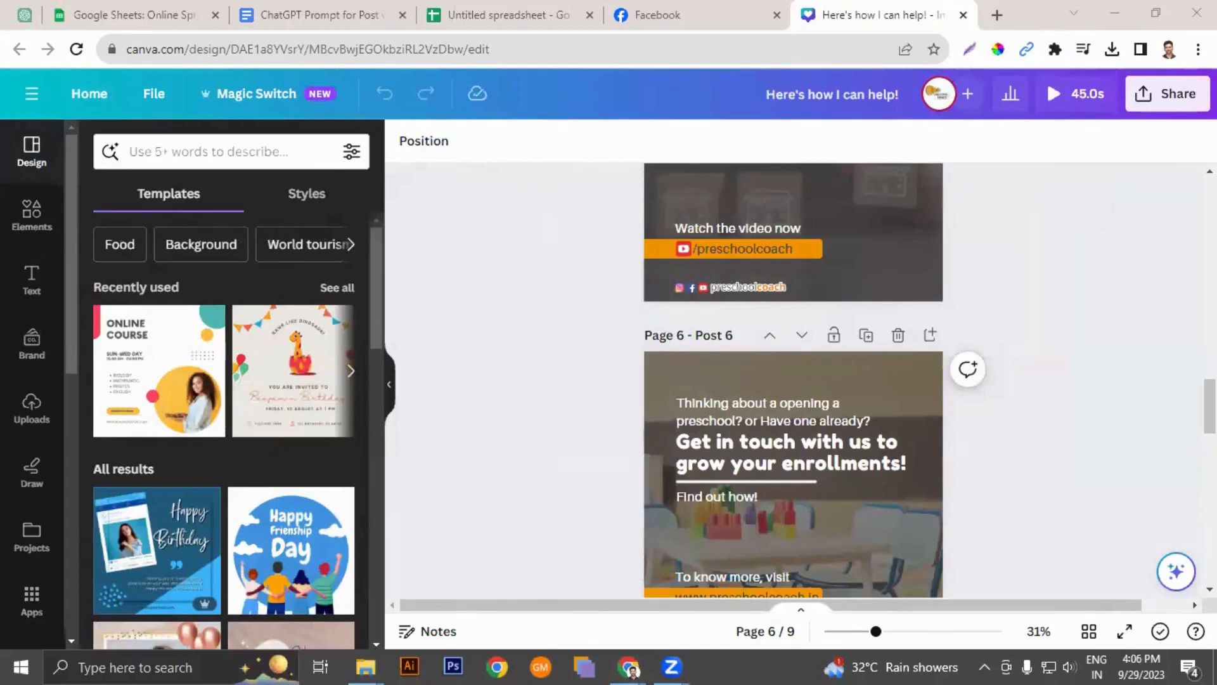
Step: Switch to ChatGPT and start a new chat using the GPT-3.5 model
left_click(19, 19)
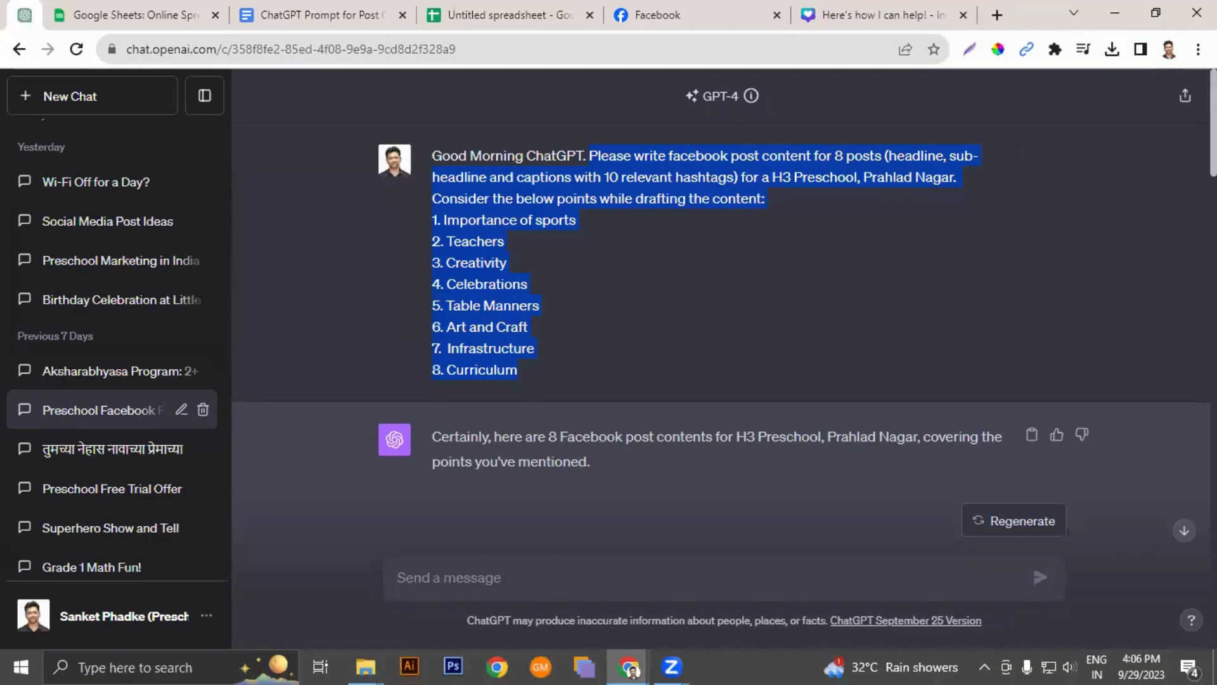
left_click(40, 96)
left_click(653, 122)
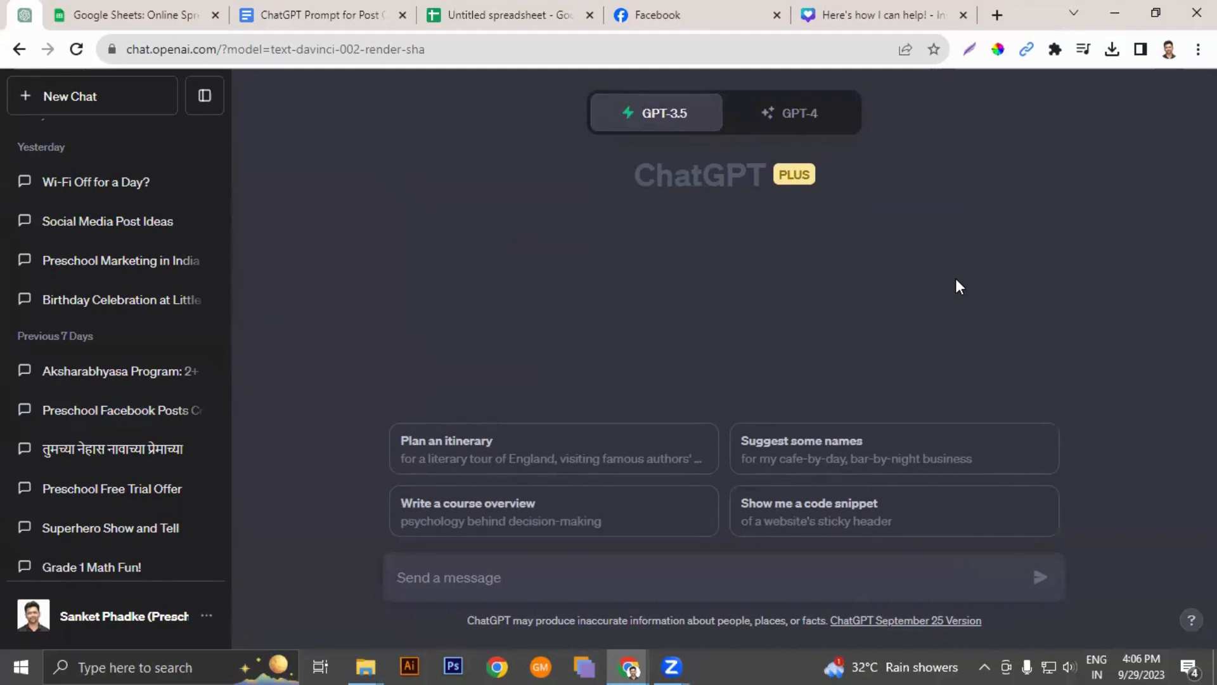
Step: Examine all the post creatives in the "Here's how I can help!" folder in File Explorer
left_click(375, 658)
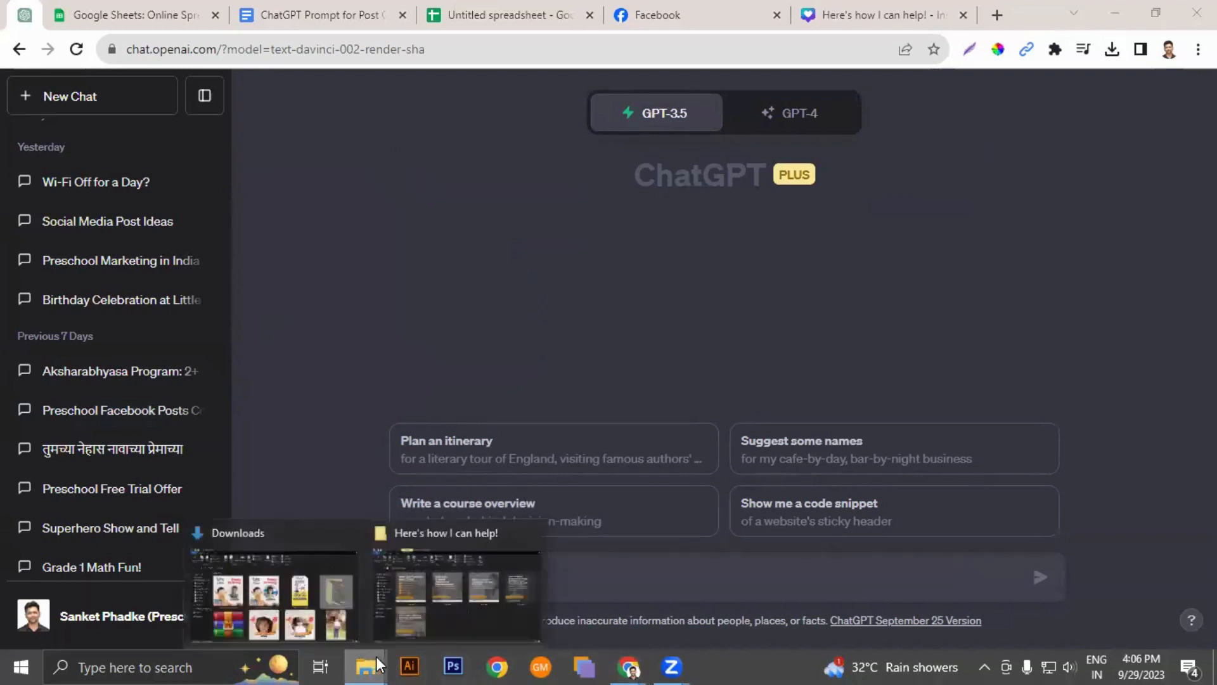
left_click(440, 580)
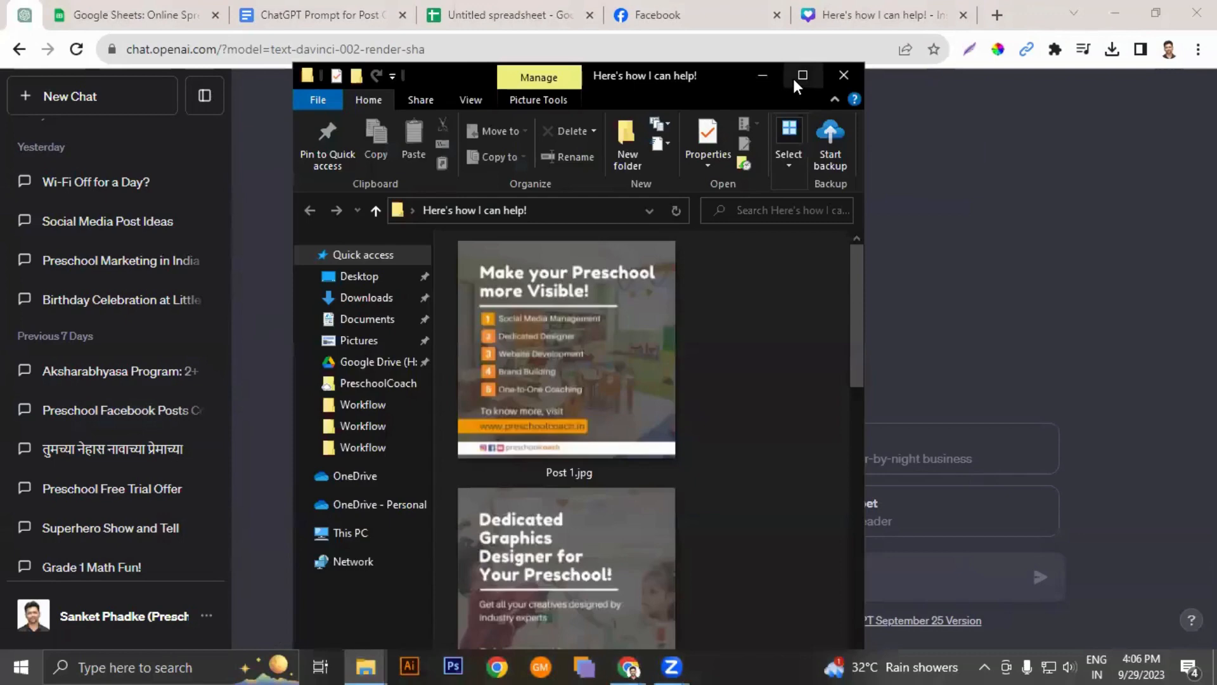
left_click(793, 78)
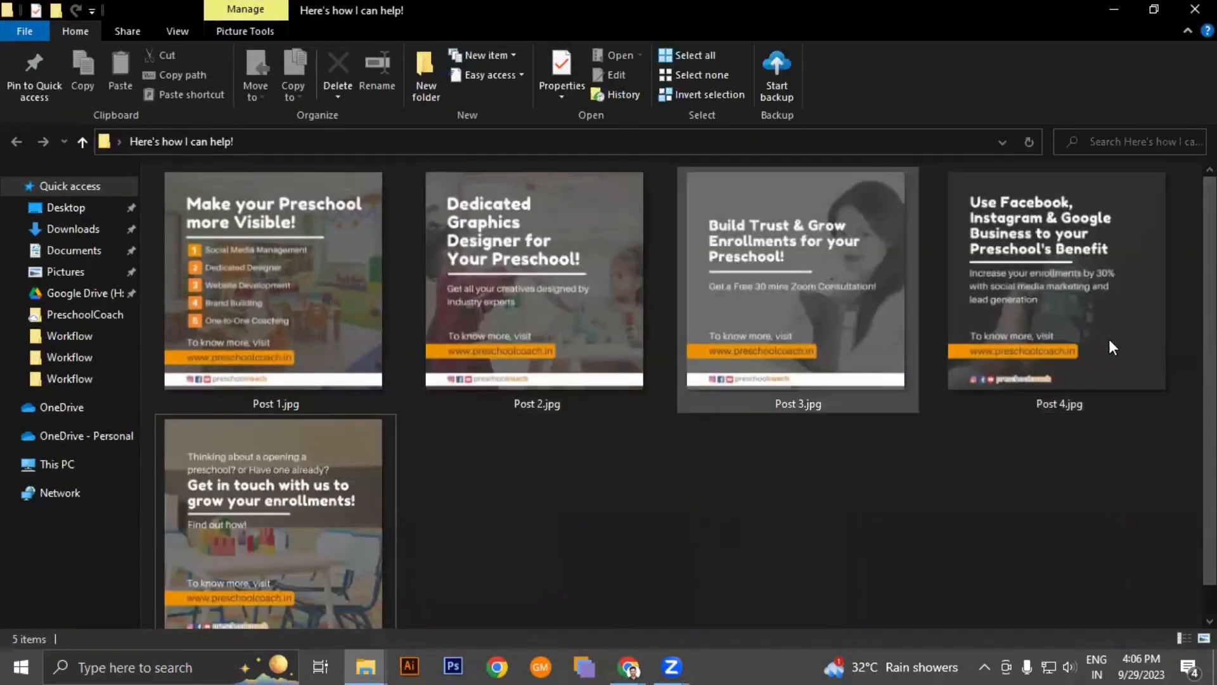
left_click_drag(1103, 554, 394, 316)
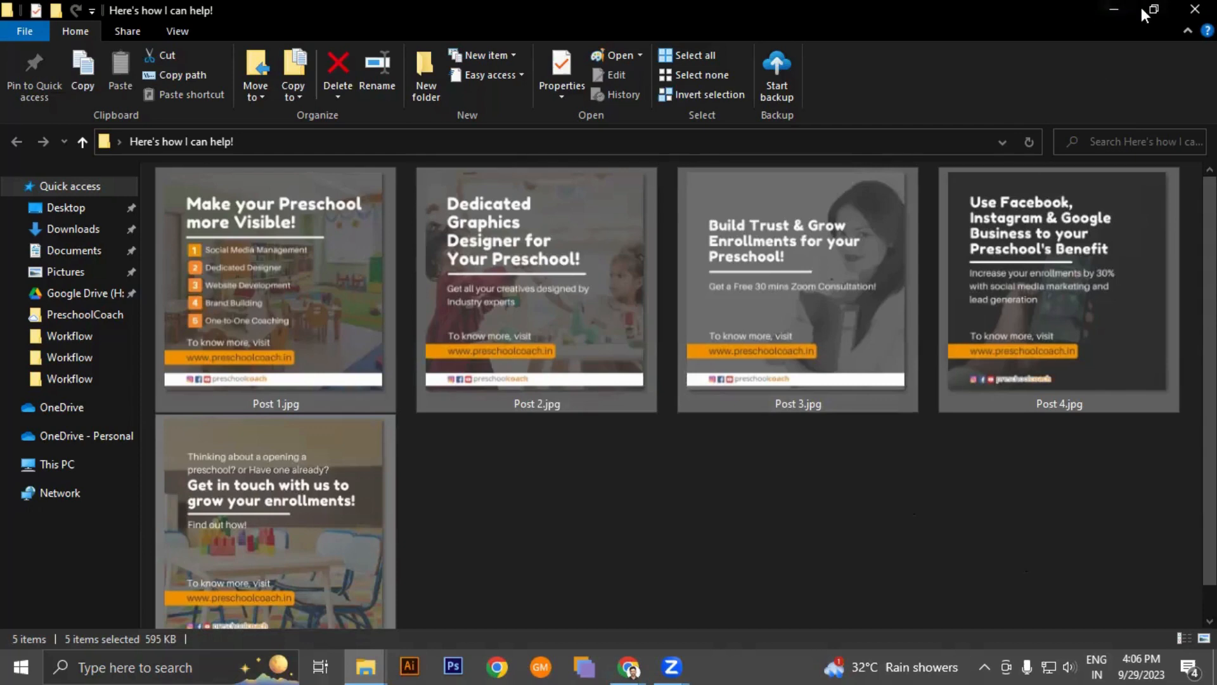
left_click(1113, 9)
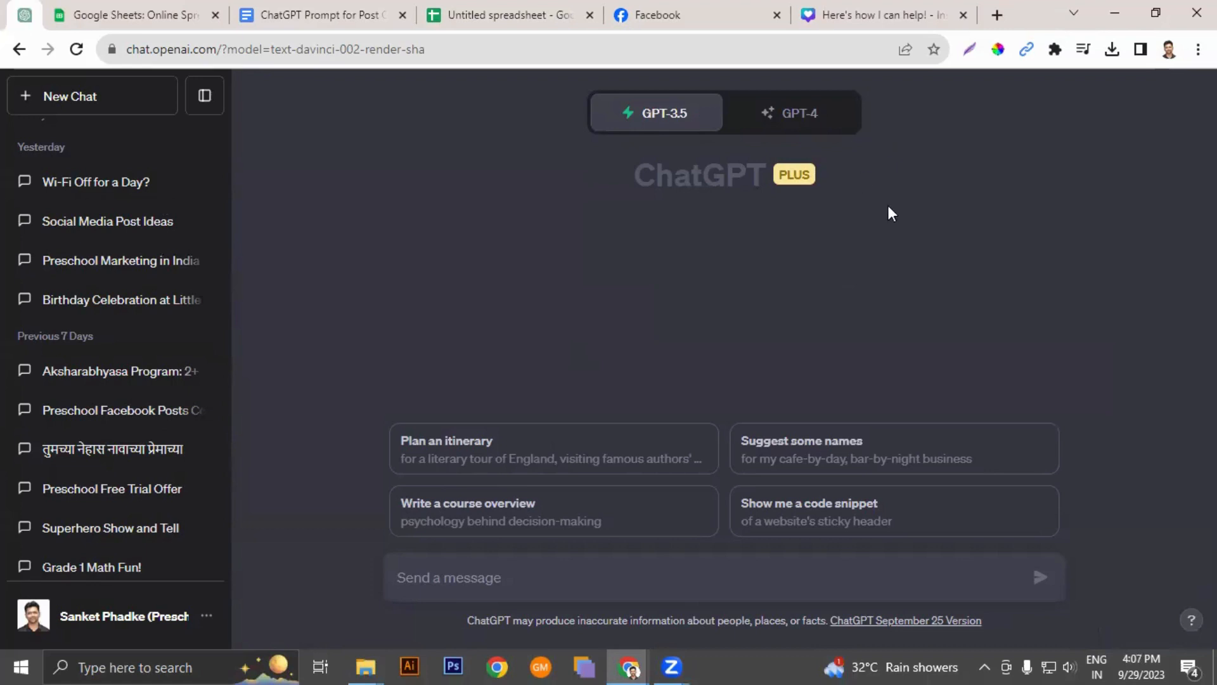
Step: Open the "ChatGPT Prompt for Post Captions" document and locate its PreschoolCoach prompt
left_click(332, 7)
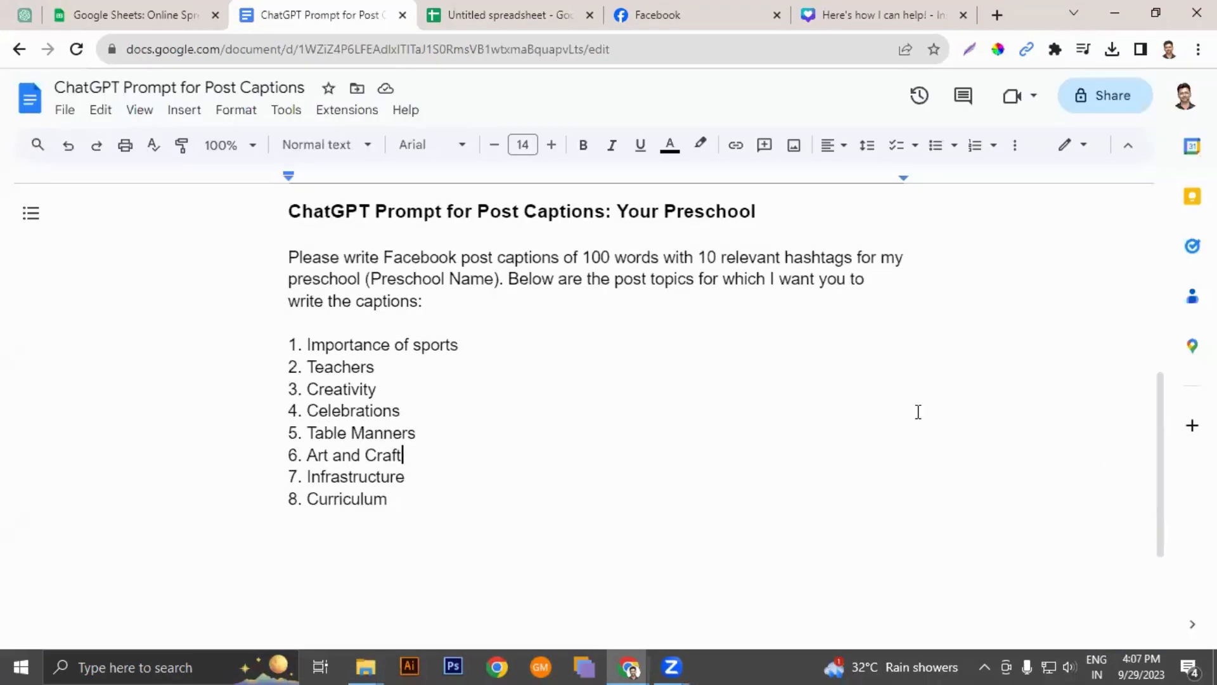
left_click(596, 391)
scroll(596, 391, "up", 6)
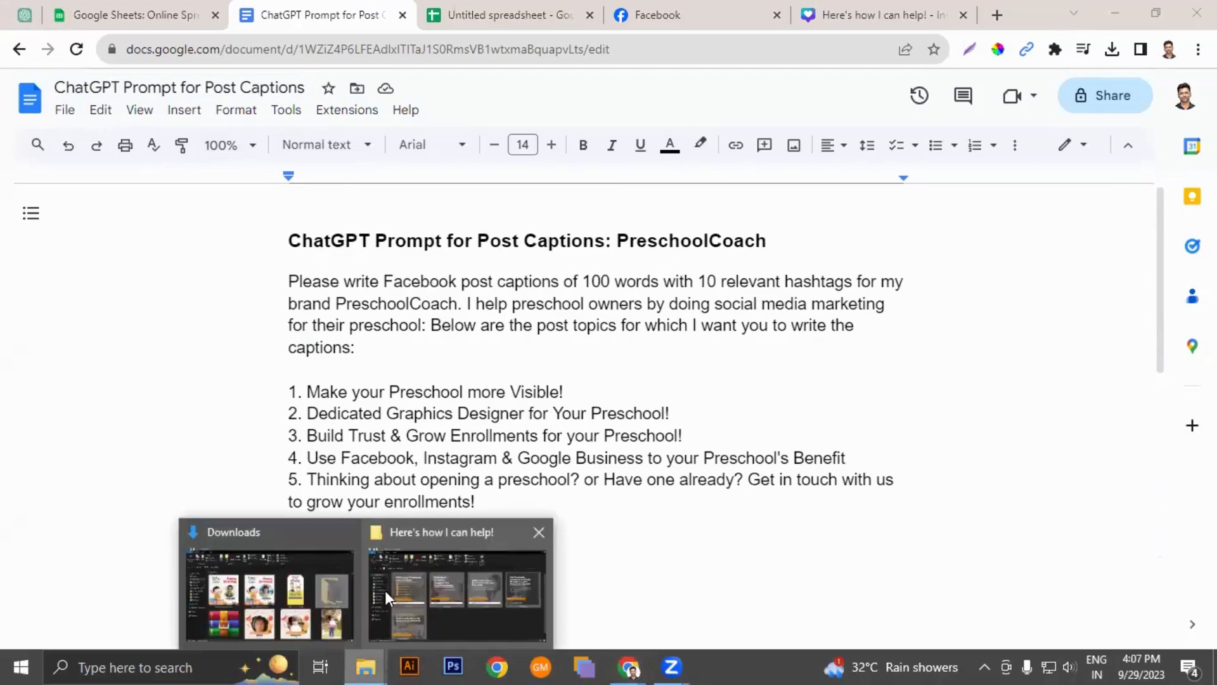
Step: Check the headlines of Post 1 to Post 5 in the "Here's how I can help!" folder against the prompt topics
left_click(422, 595)
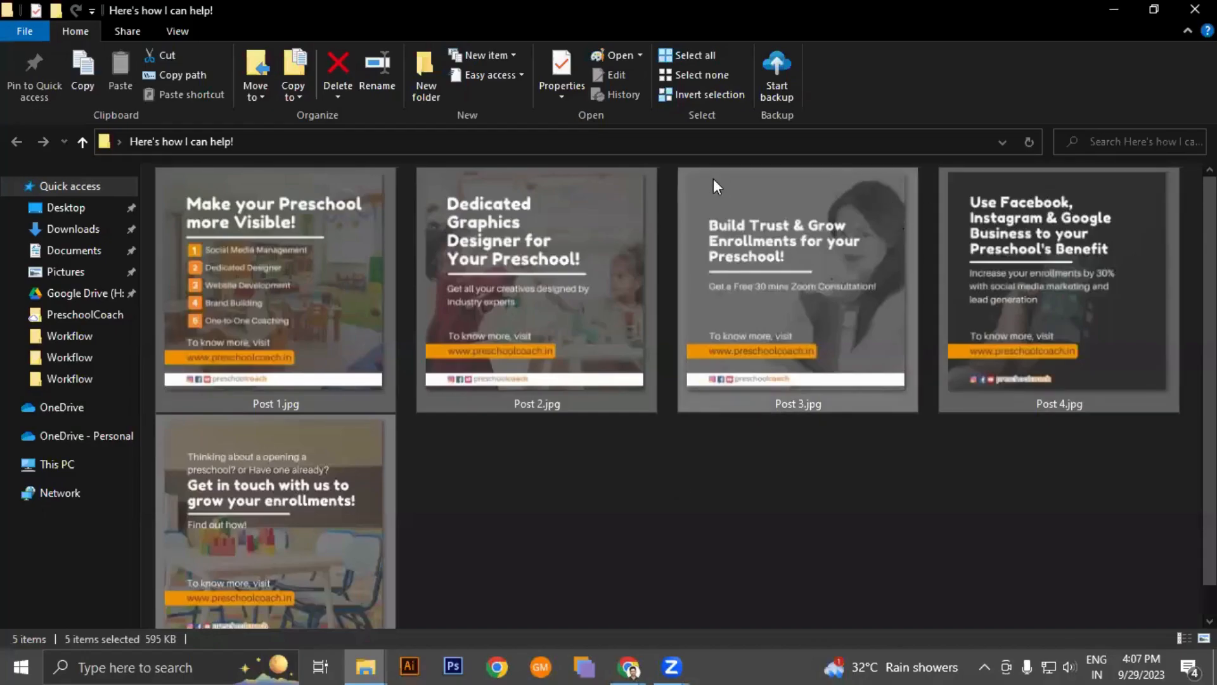
left_click(258, 279)
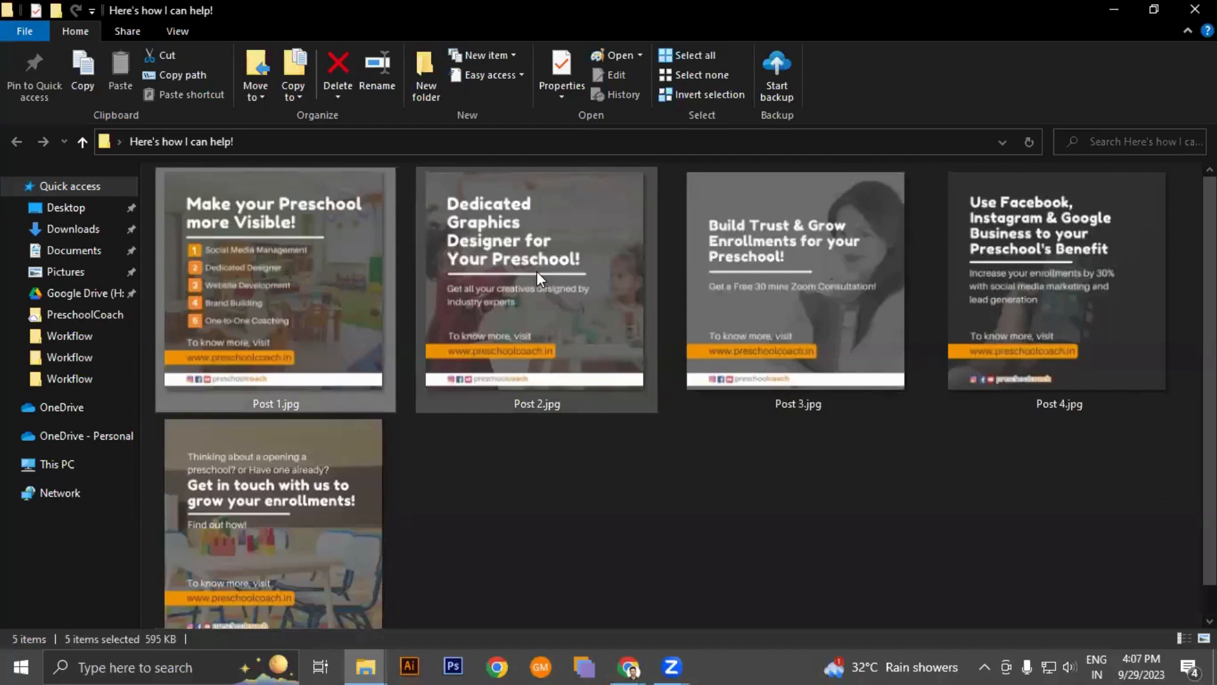
left_click(821, 273)
left_click(1010, 252)
left_click(265, 489)
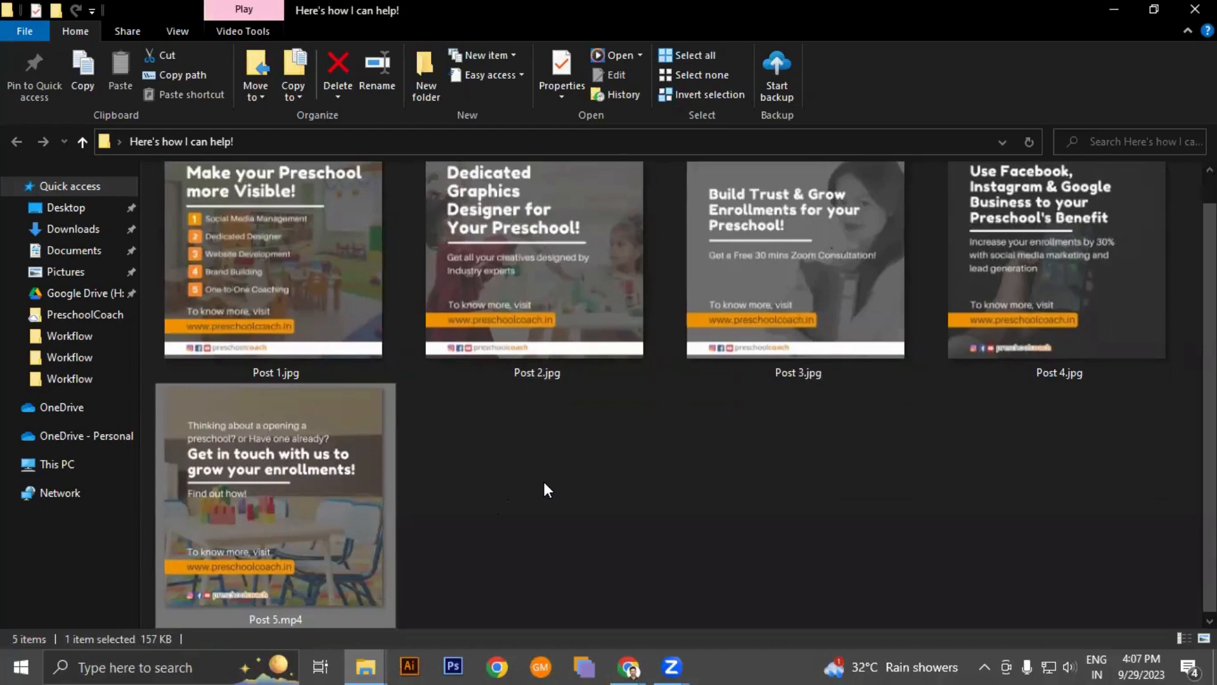
left_click(615, 473)
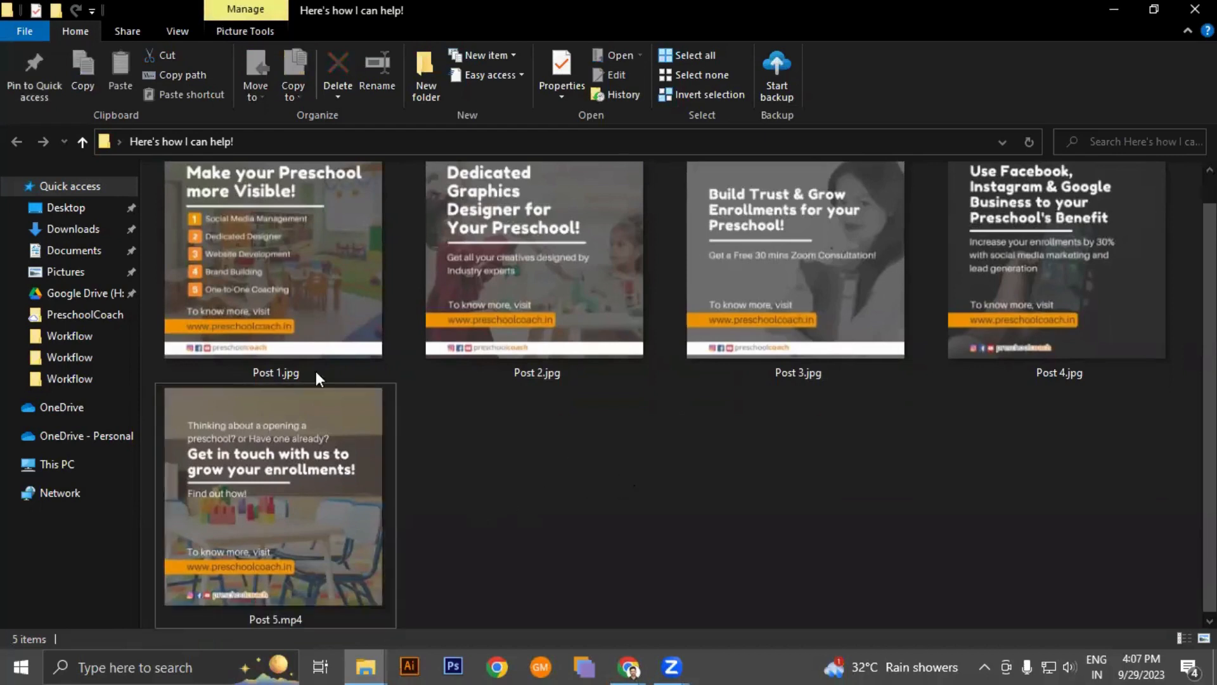
left_click(1114, 8)
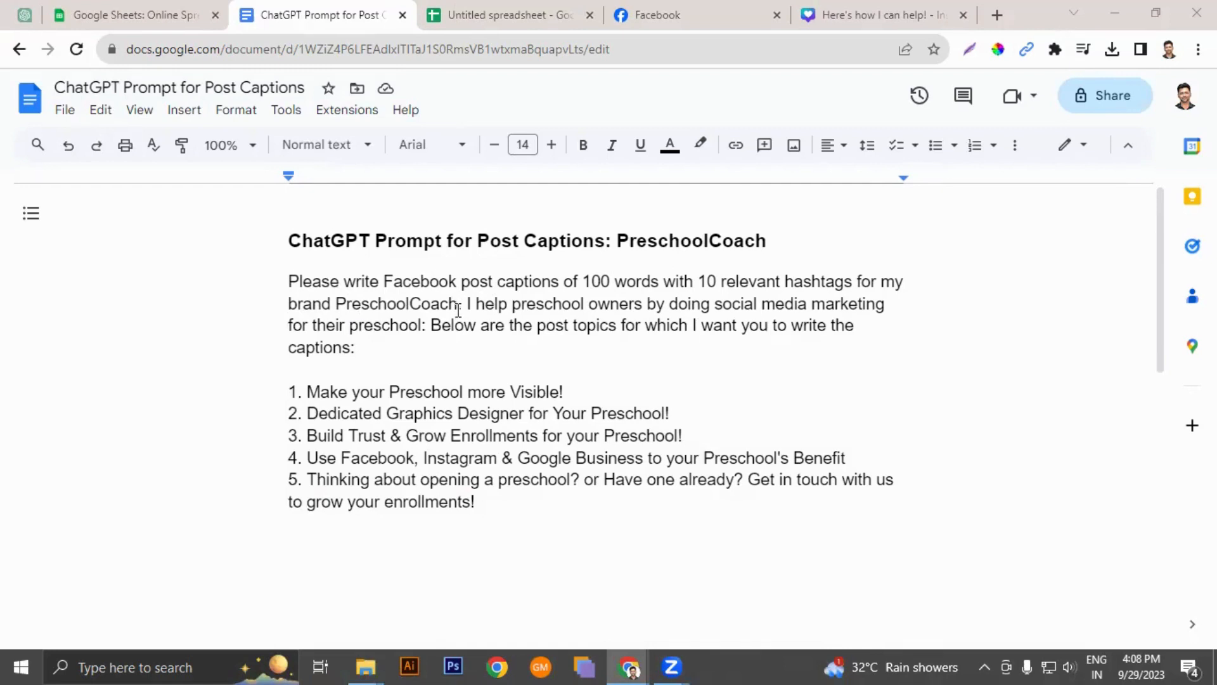
Step: Review the PreschoolCoach prompt's brand name, business description, caption request and first post topic
left_click_drag(458, 309, 336, 306)
left_click(485, 305)
left_click_drag(467, 305, 900, 305)
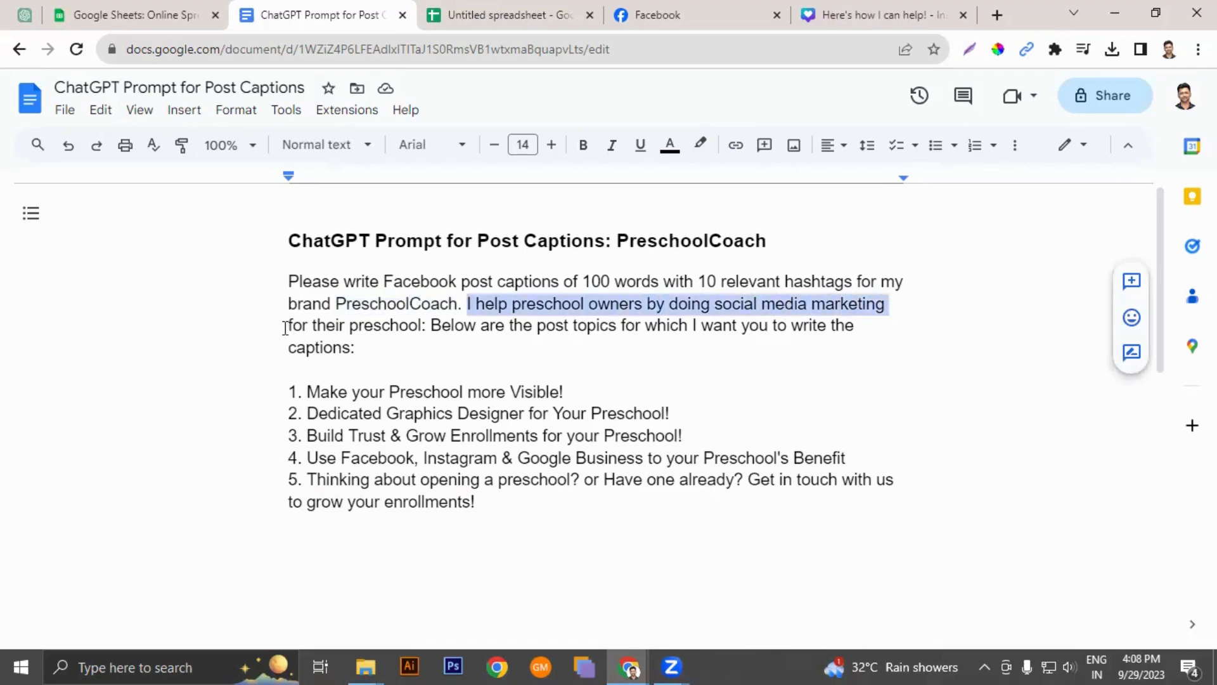
left_click_drag(288, 325, 430, 325)
left_click(437, 323)
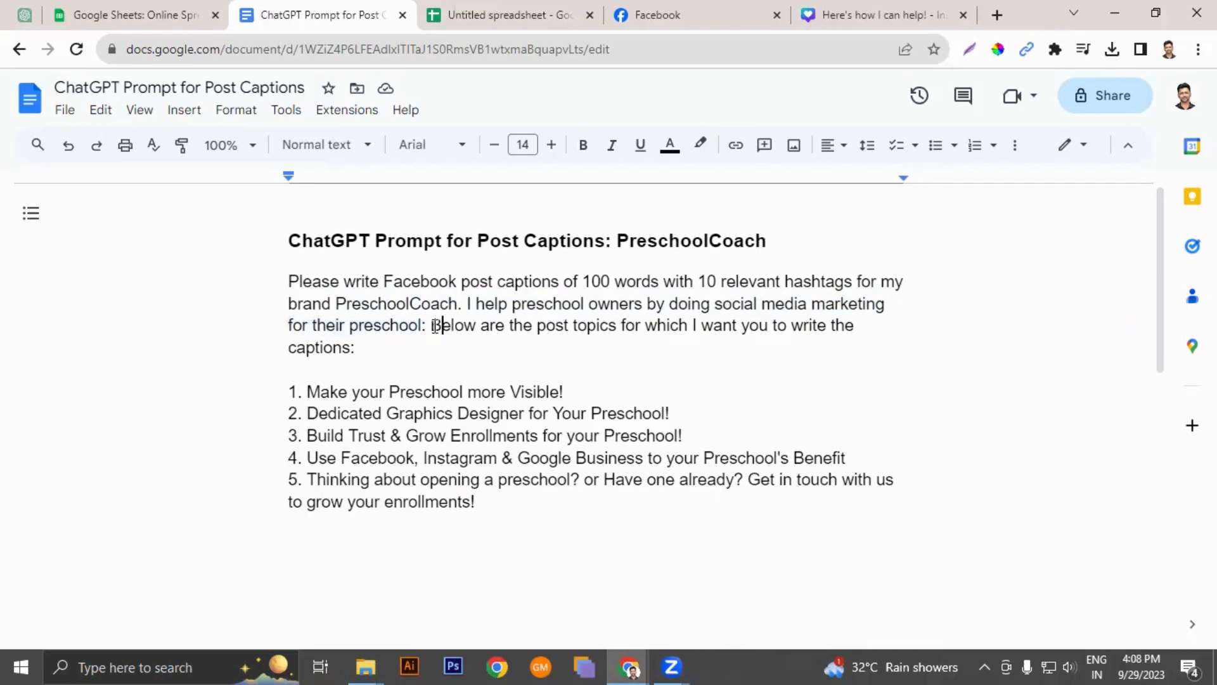
left_click_drag(431, 326, 857, 342)
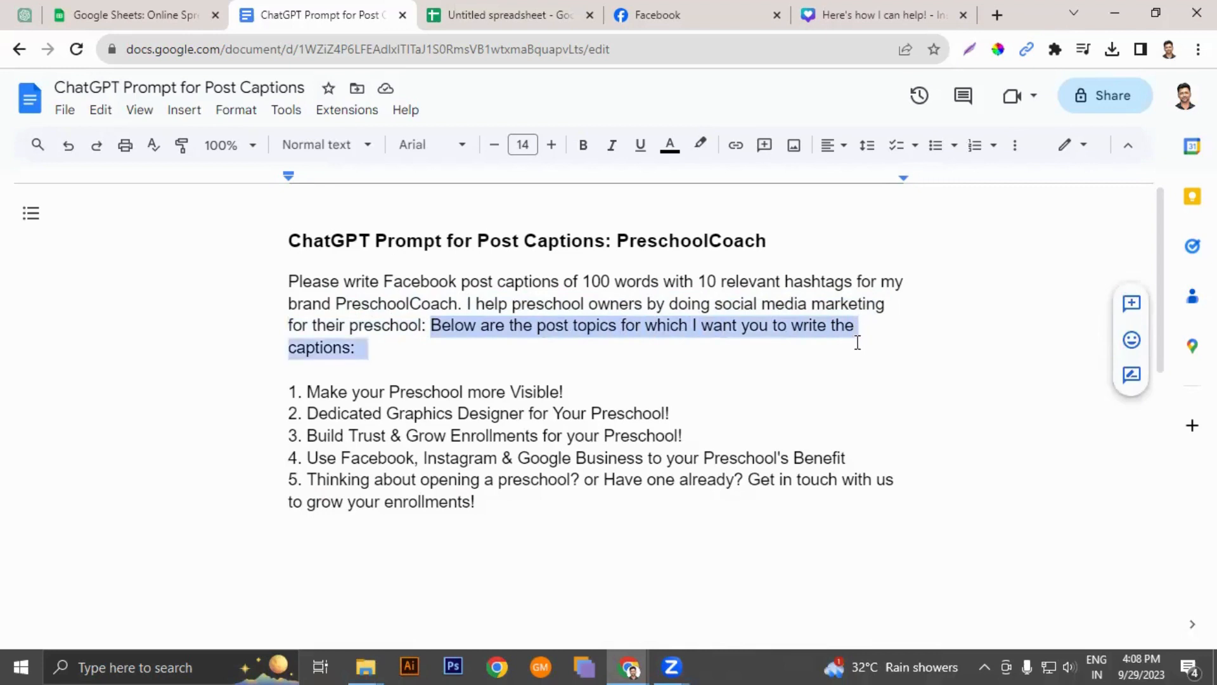
left_click(494, 502)
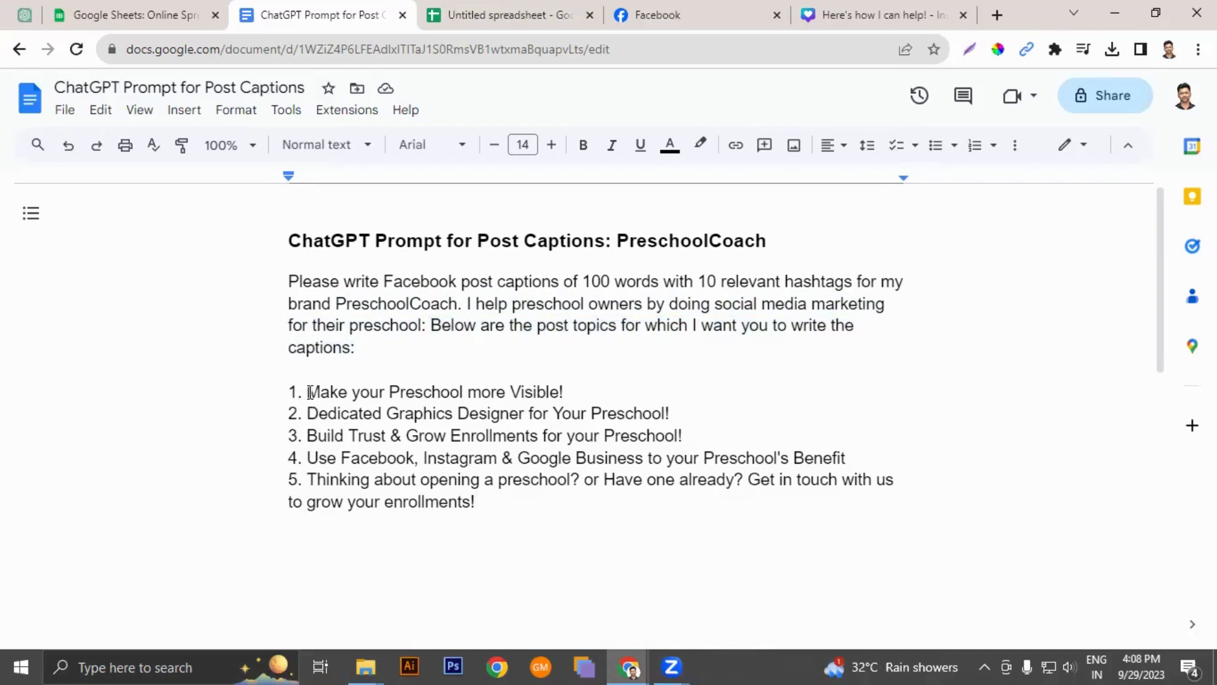
left_click_drag(307, 392, 572, 393)
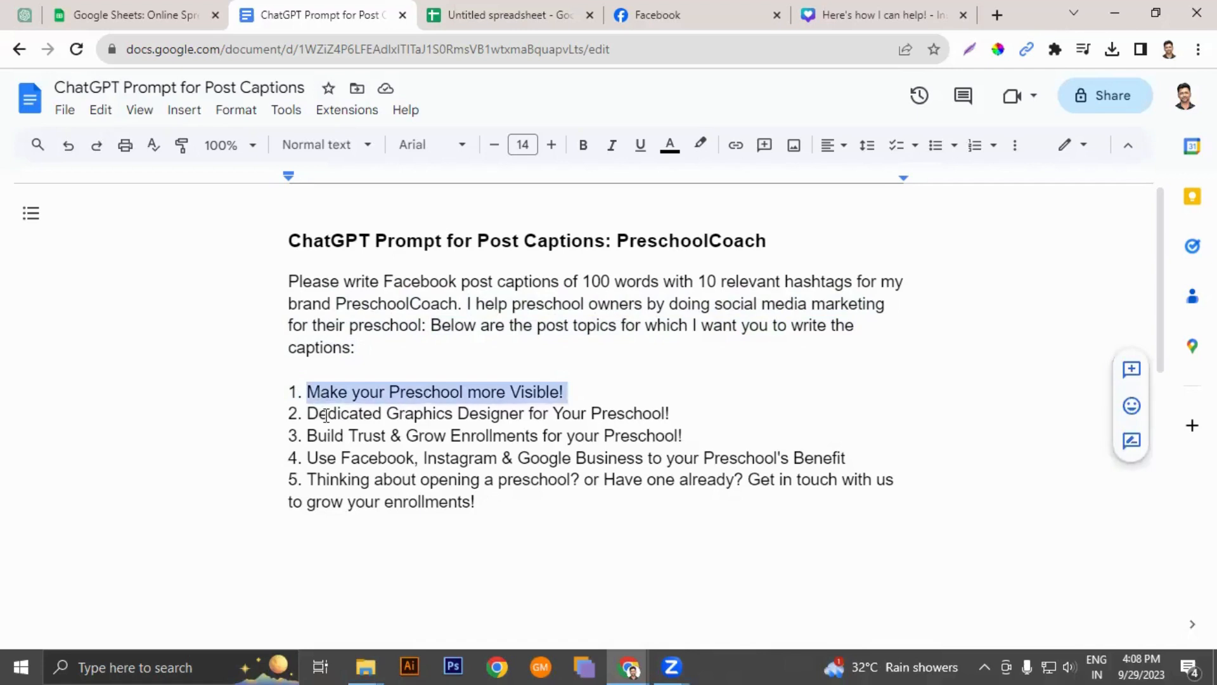
left_click(558, 379)
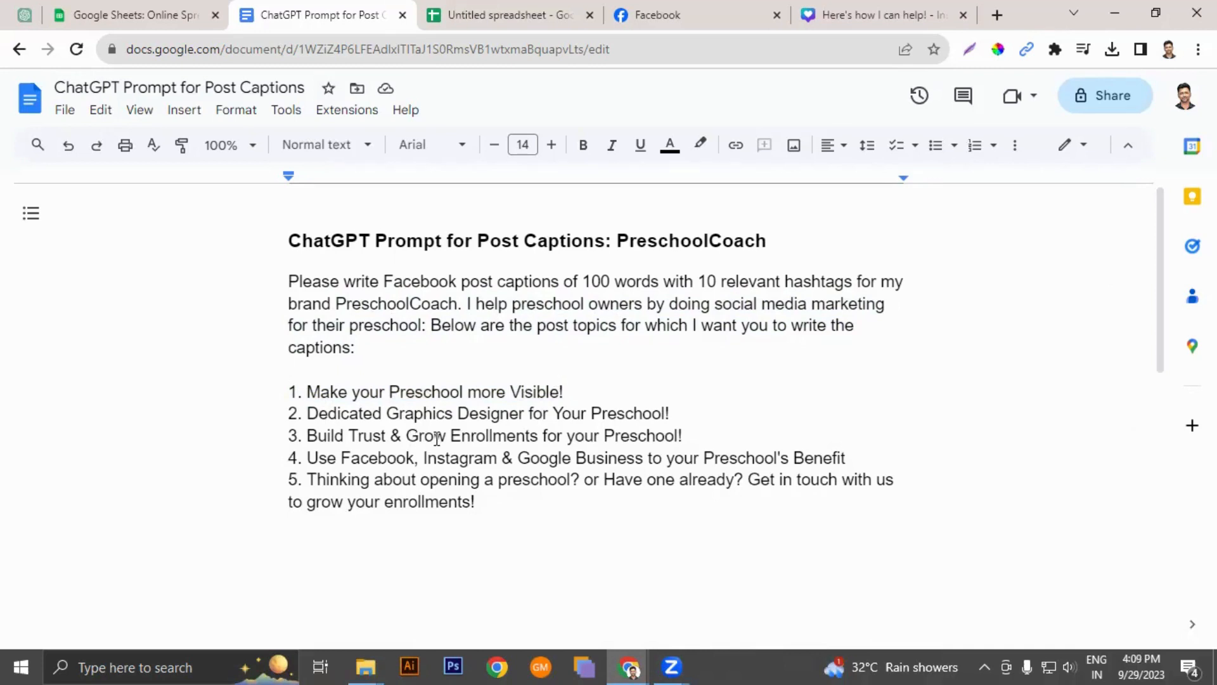
Step: Copy the full PreschoolCoach prompt with its five post topics and submit it in the new ChatGPT chat
left_click_drag(290, 279, 486, 504)
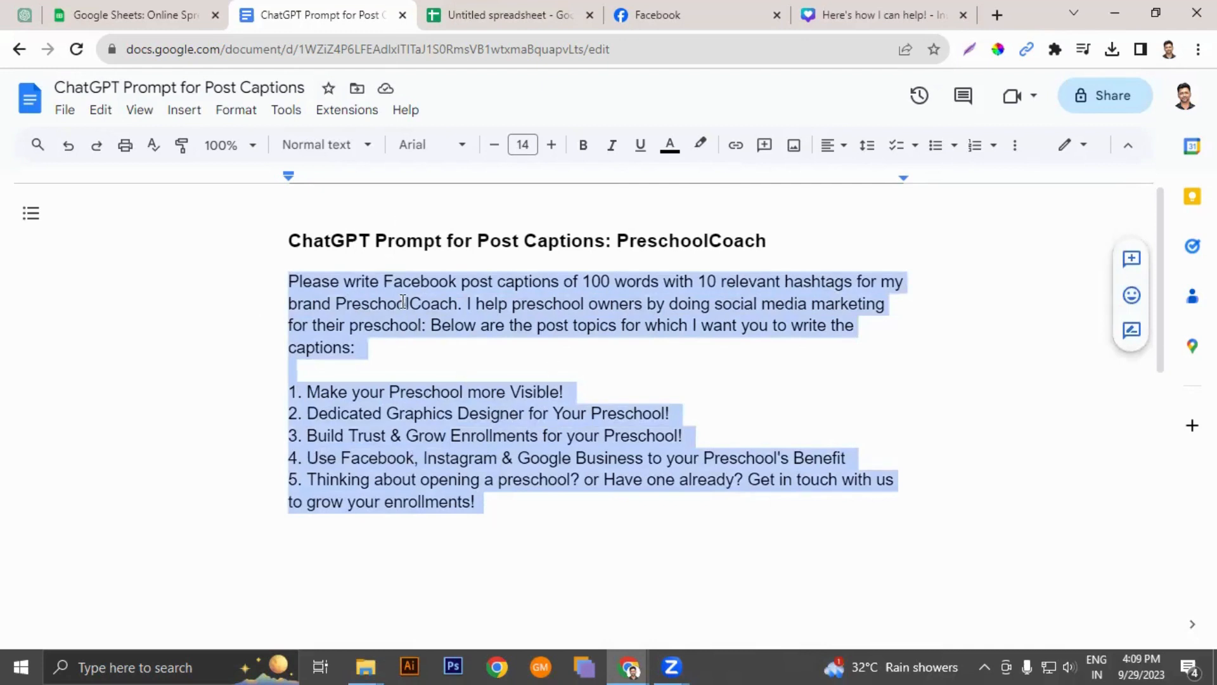
right_click(468, 317)
left_click(489, 263)
left_click(24, 15)
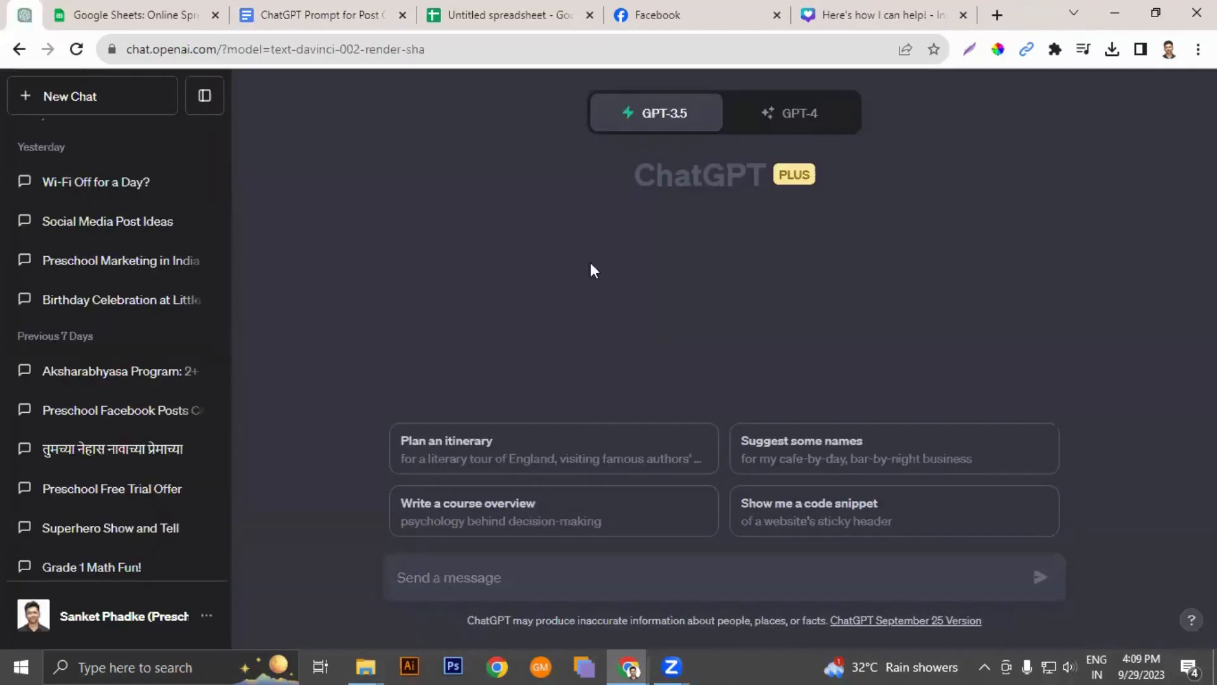
left_click(448, 583)
key("ctrl+v")
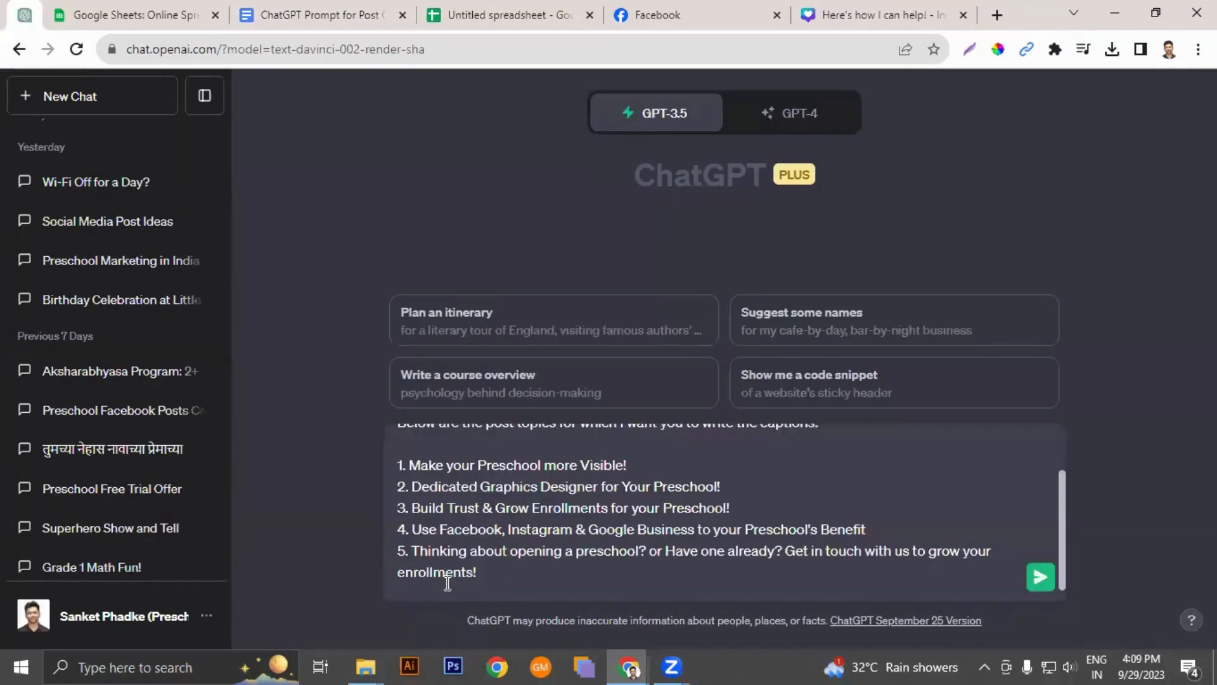
left_click(1040, 577)
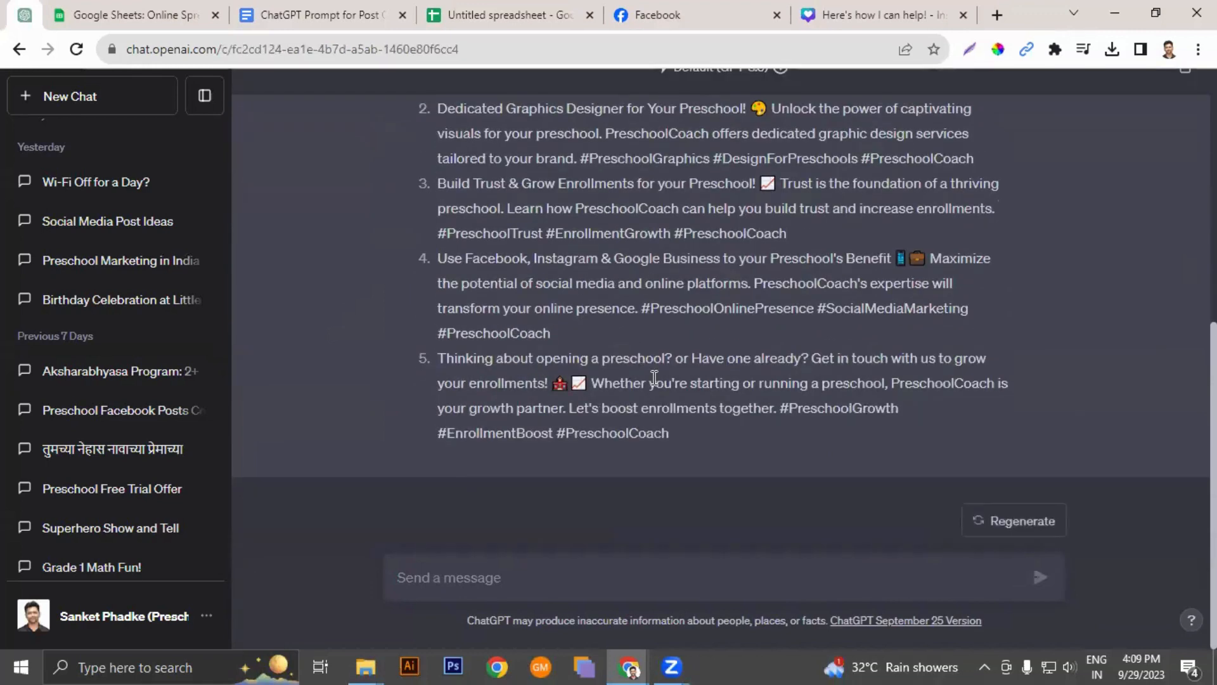
Step: Examine the generated captions and compare their text and hashtags with the 100 words and 10 hashtags requested in the prompt
scroll(654, 378, "up", 6)
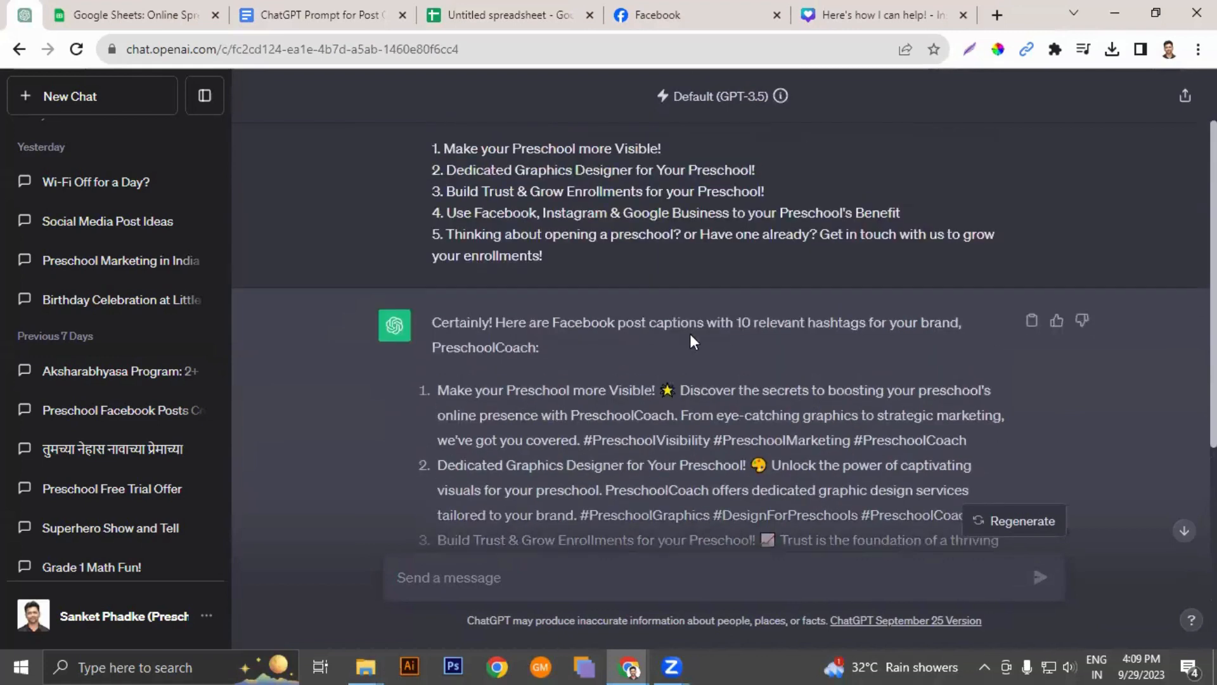
scroll(690, 333, "down", 2)
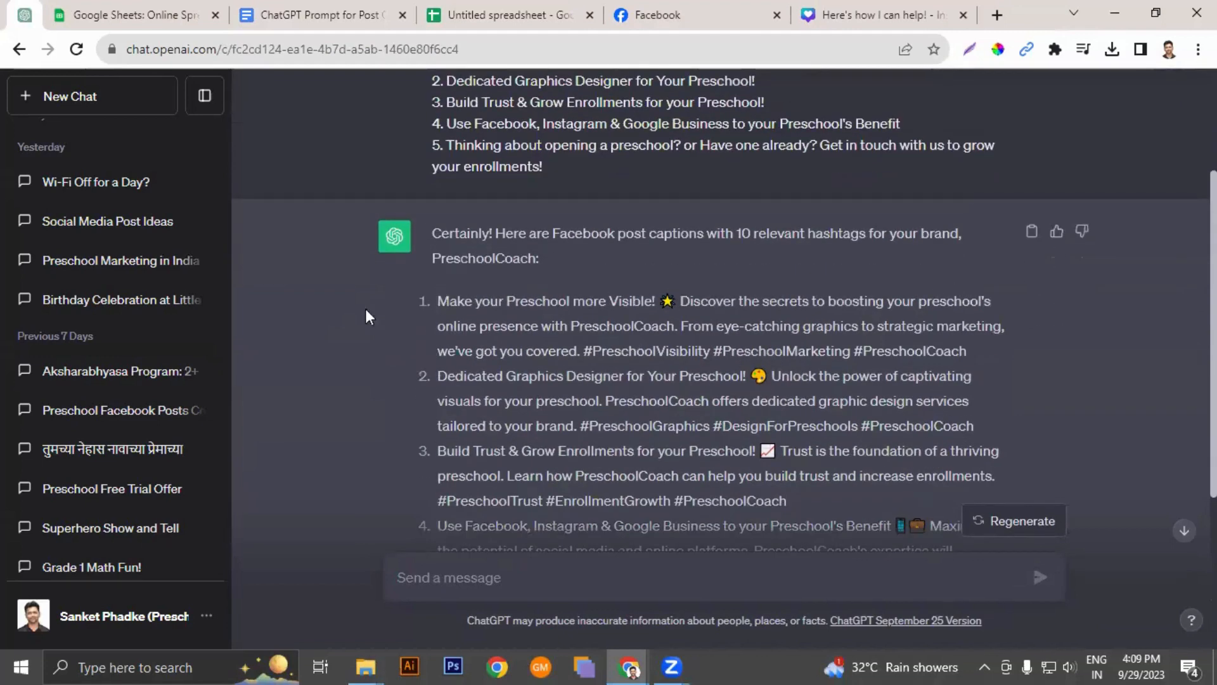
left_click_drag(438, 300, 993, 324)
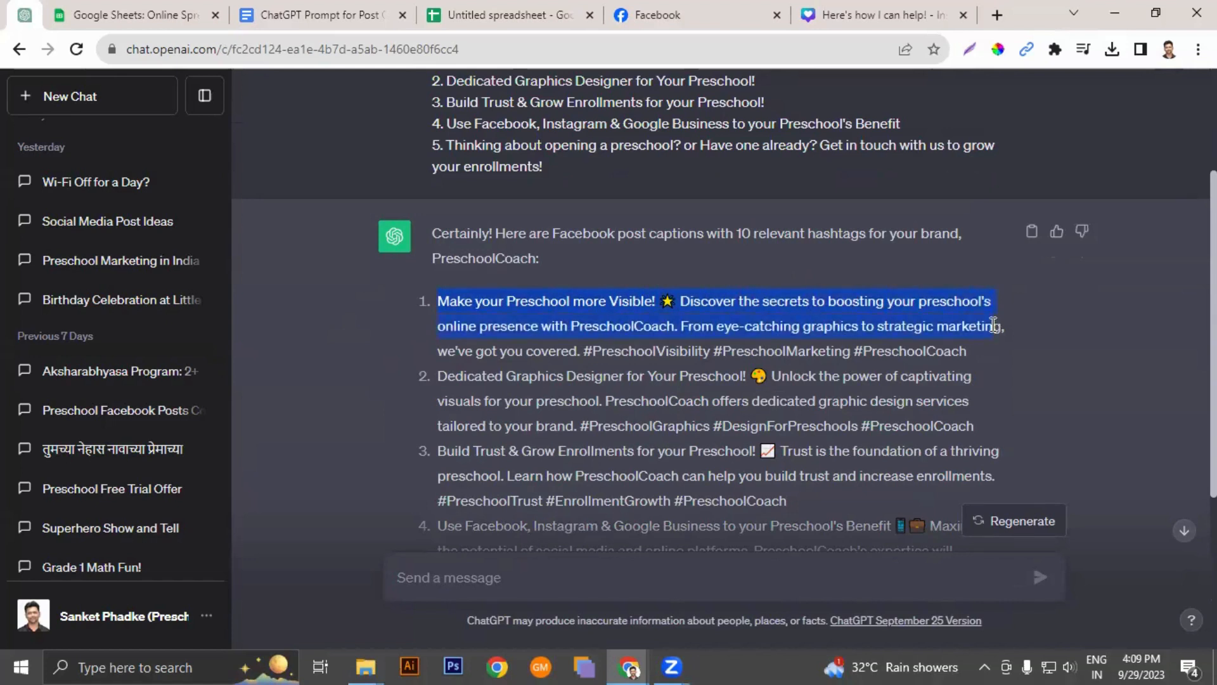
left_click_drag(993, 324, 581, 350)
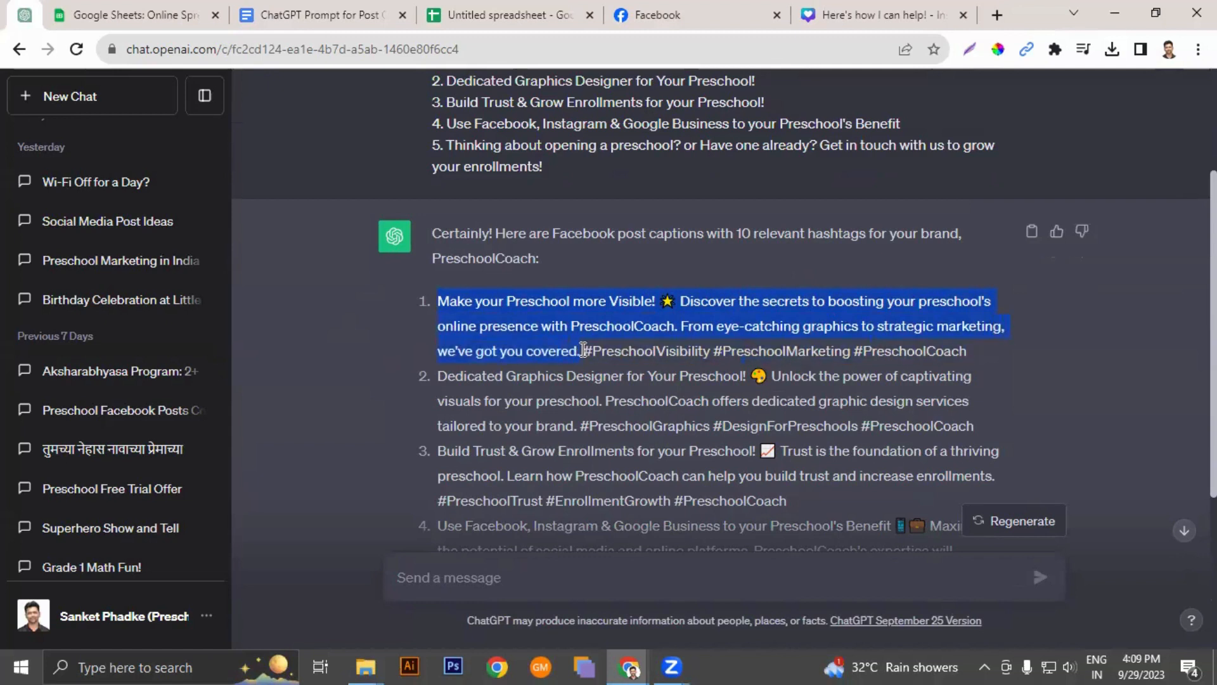
left_click_drag(583, 350, 966, 351)
left_click(966, 350)
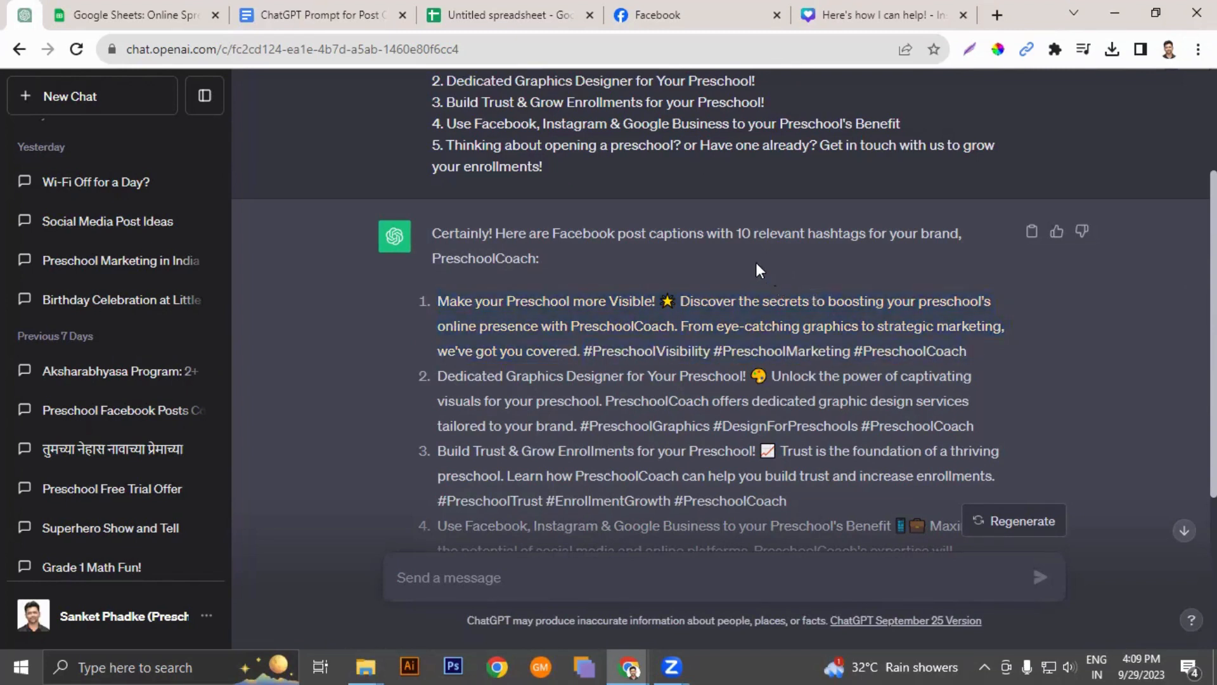
left_click_drag(738, 229, 805, 237)
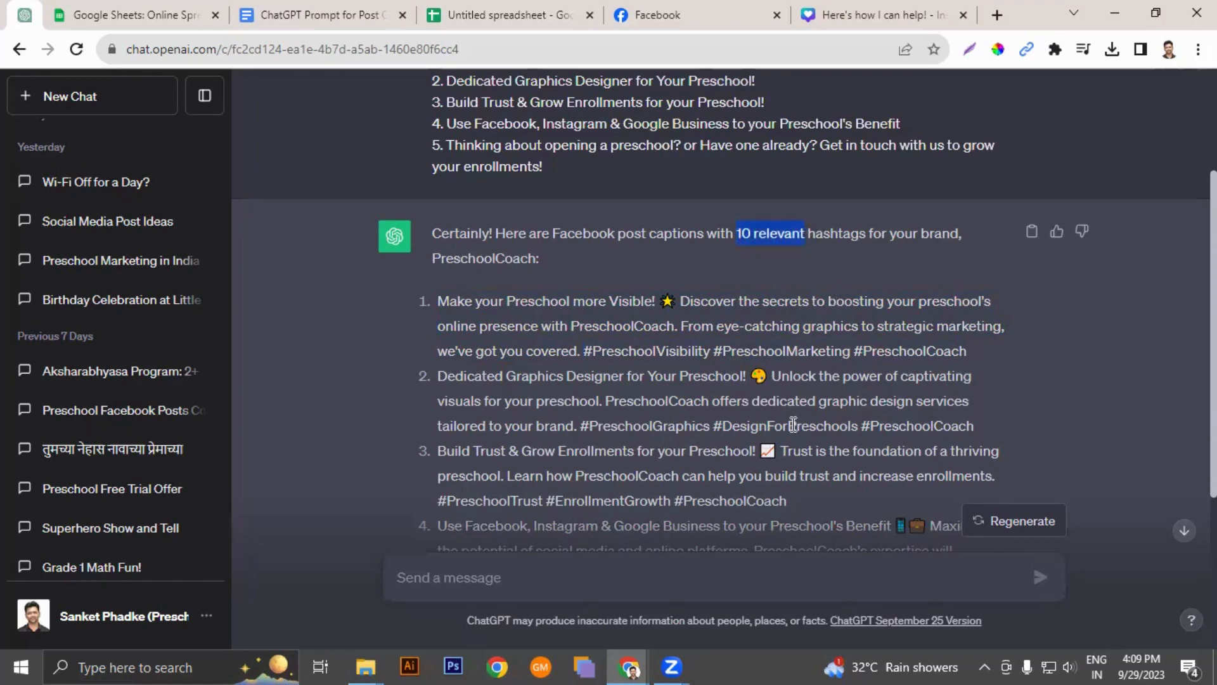
scroll(786, 419, "up", 3)
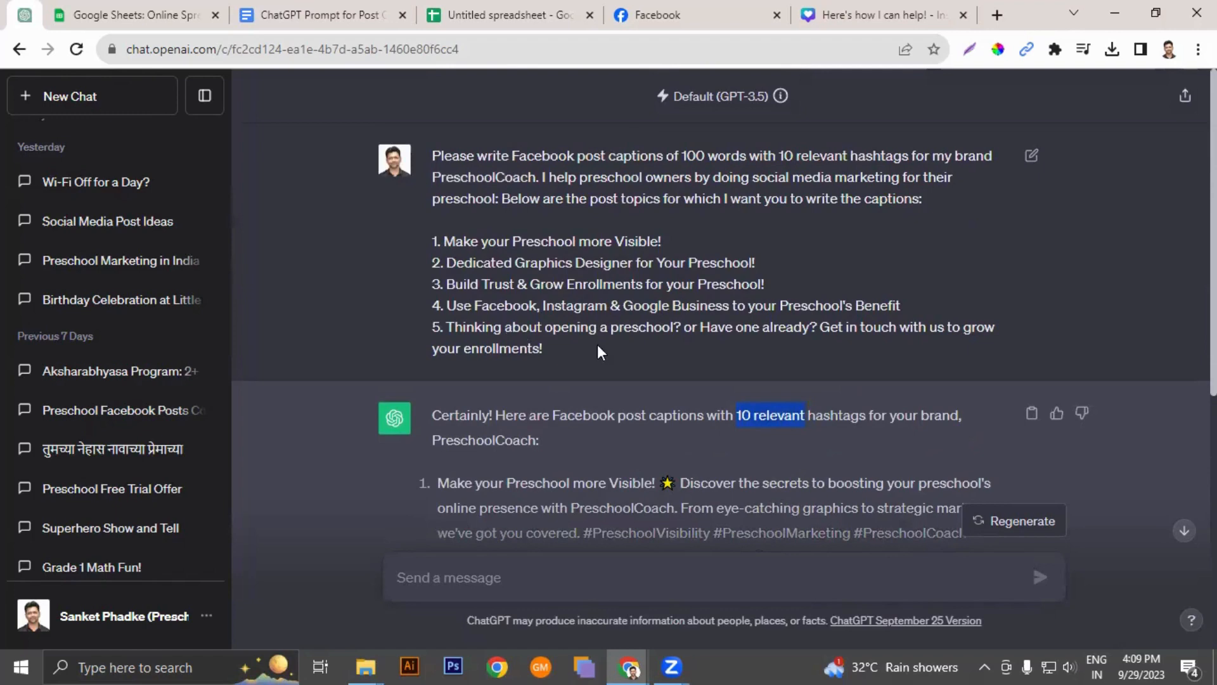
scroll(597, 348, "down", 6)
scroll(706, 303, "up", 3)
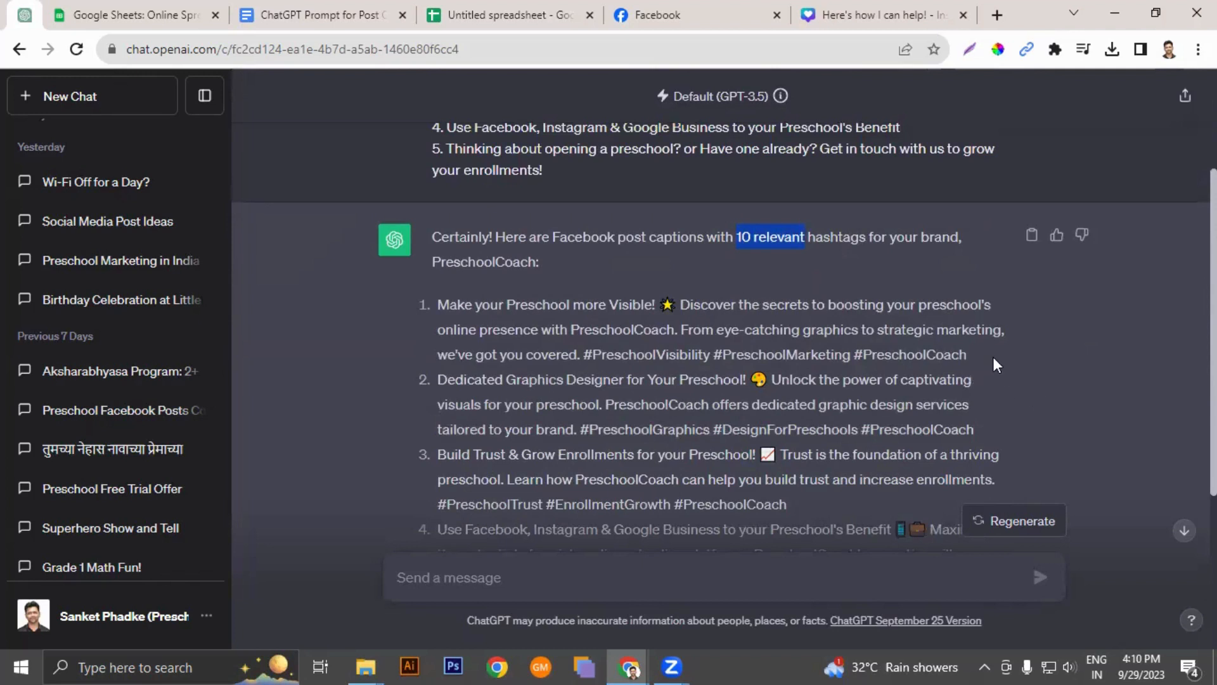
left_click(971, 351)
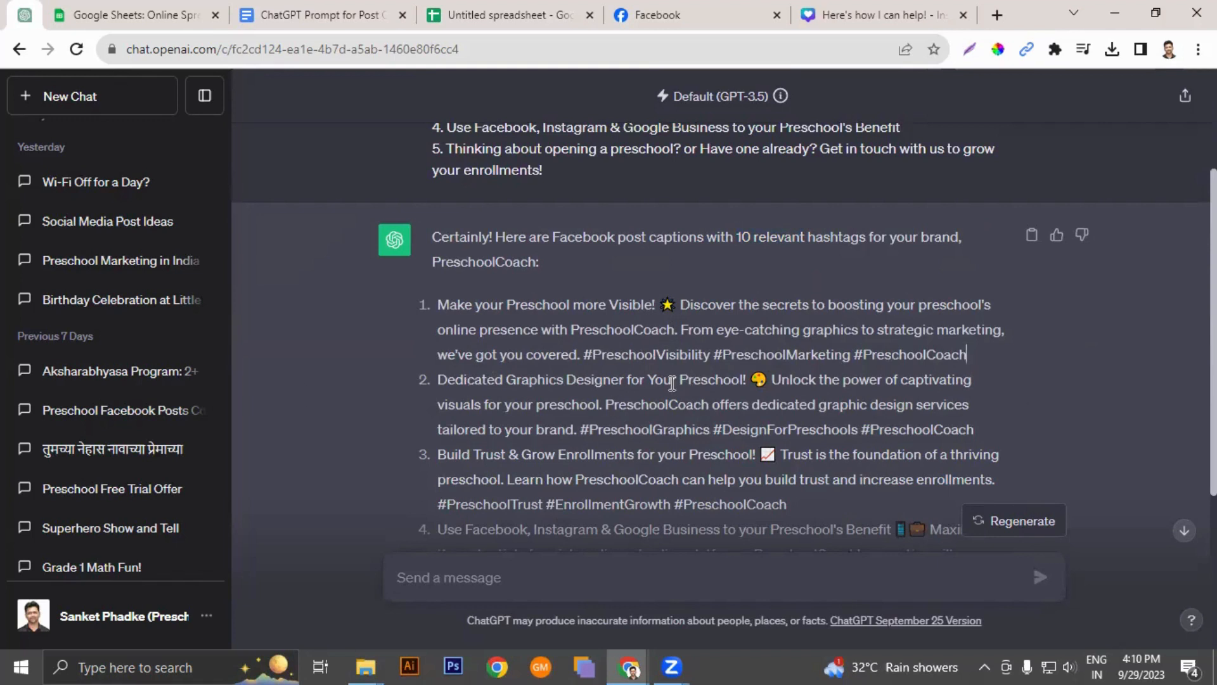
scroll(508, 254, "down", 2)
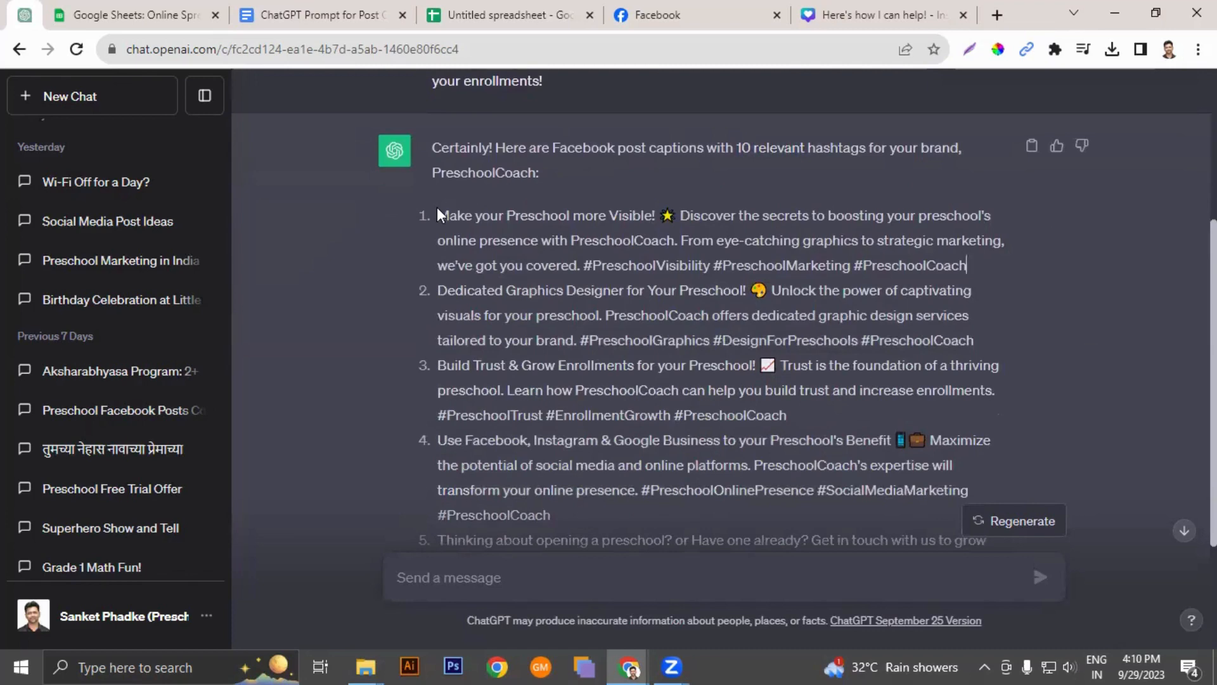
Step: Review the "Your Preschool" caption prompt in the Google Docs document, including its eight post topics and the preschool name placeholder
left_click(266, 14)
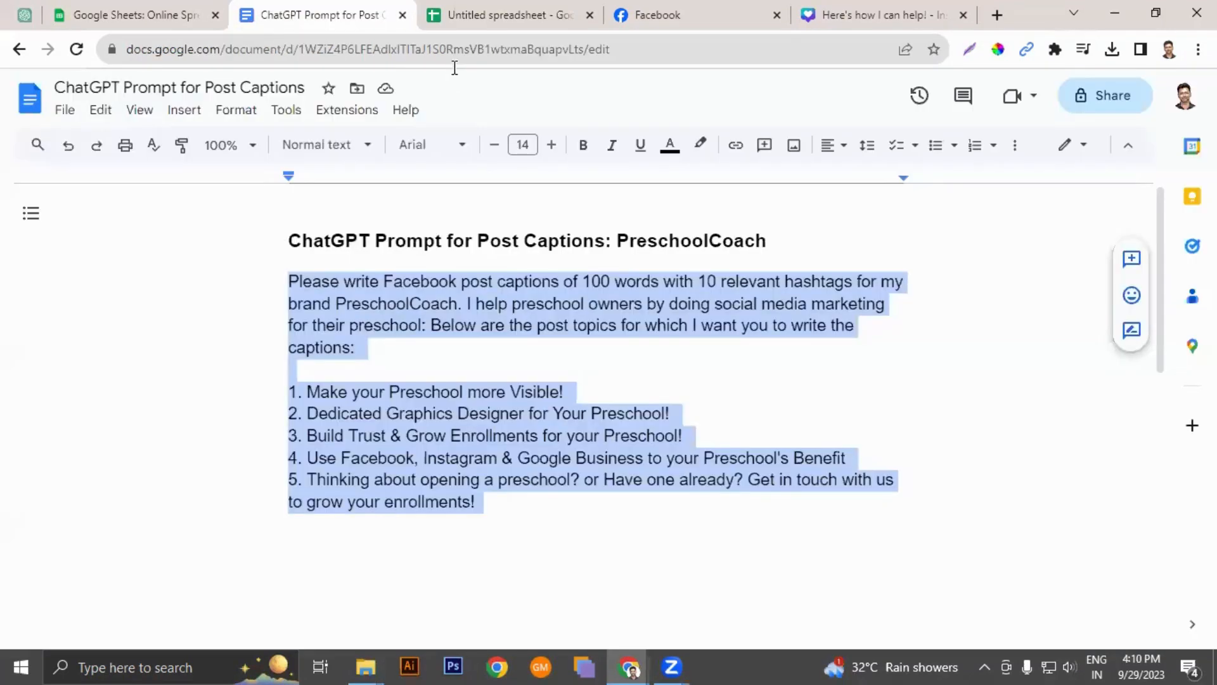
left_click(620, 354)
scroll(370, 331, "down", 6)
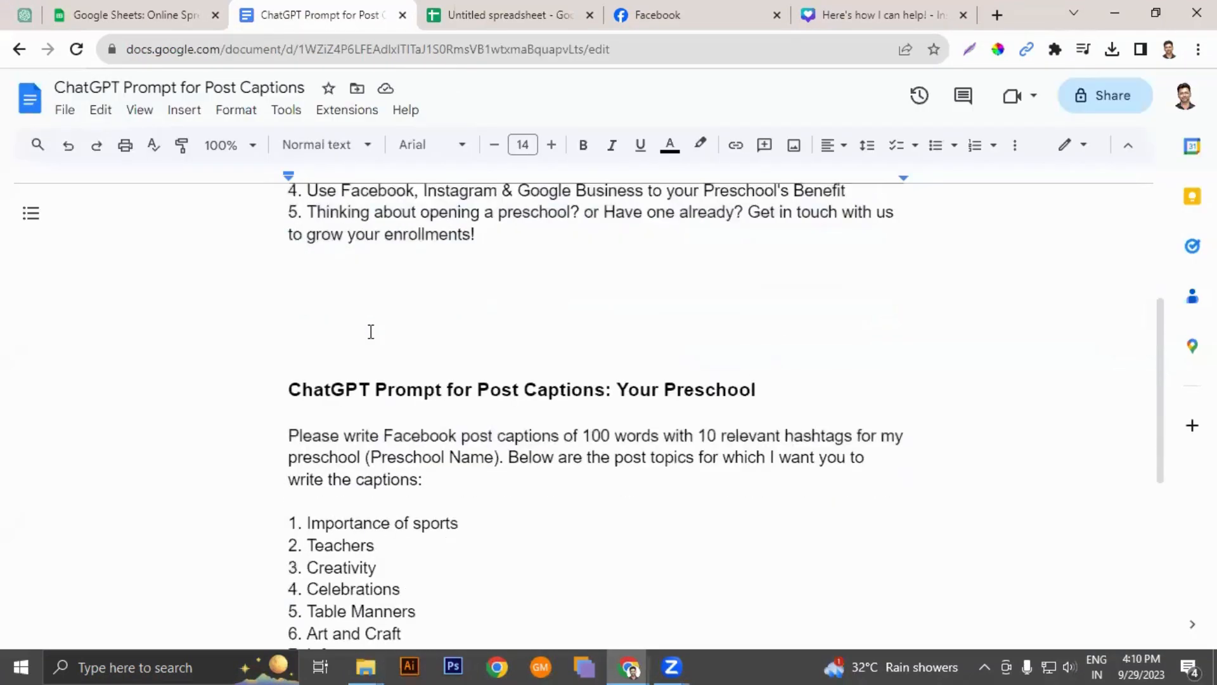
scroll(516, 356, "up", 2)
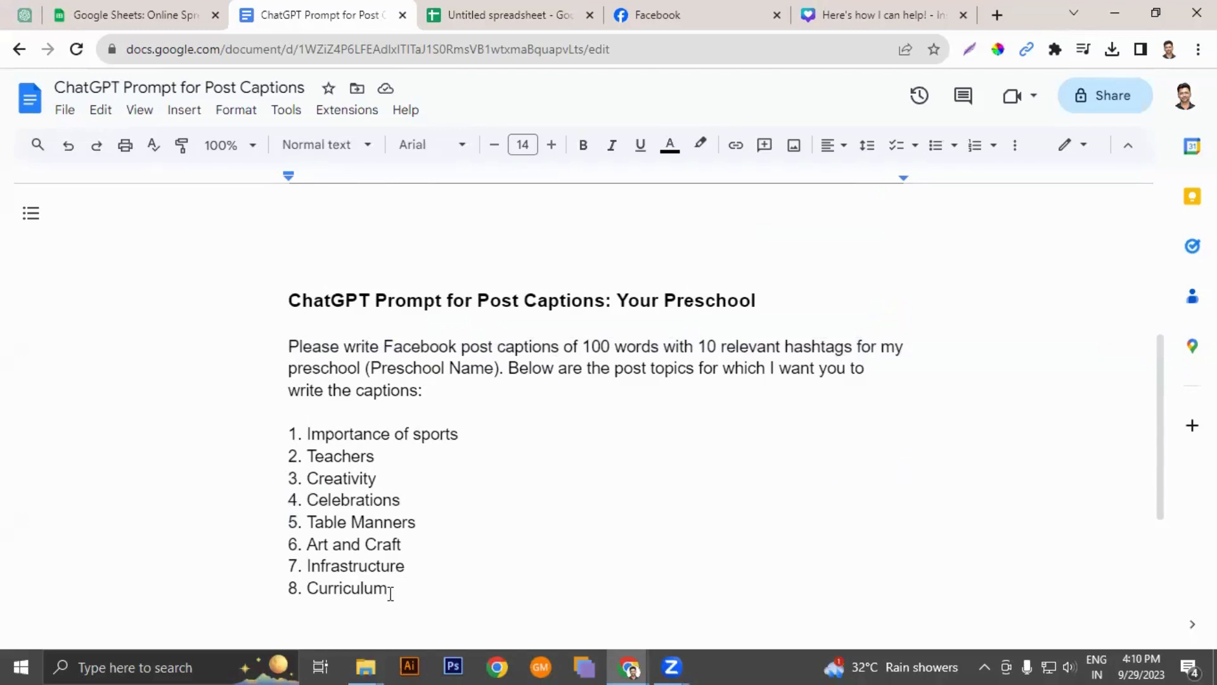
left_click_drag(396, 589, 289, 435)
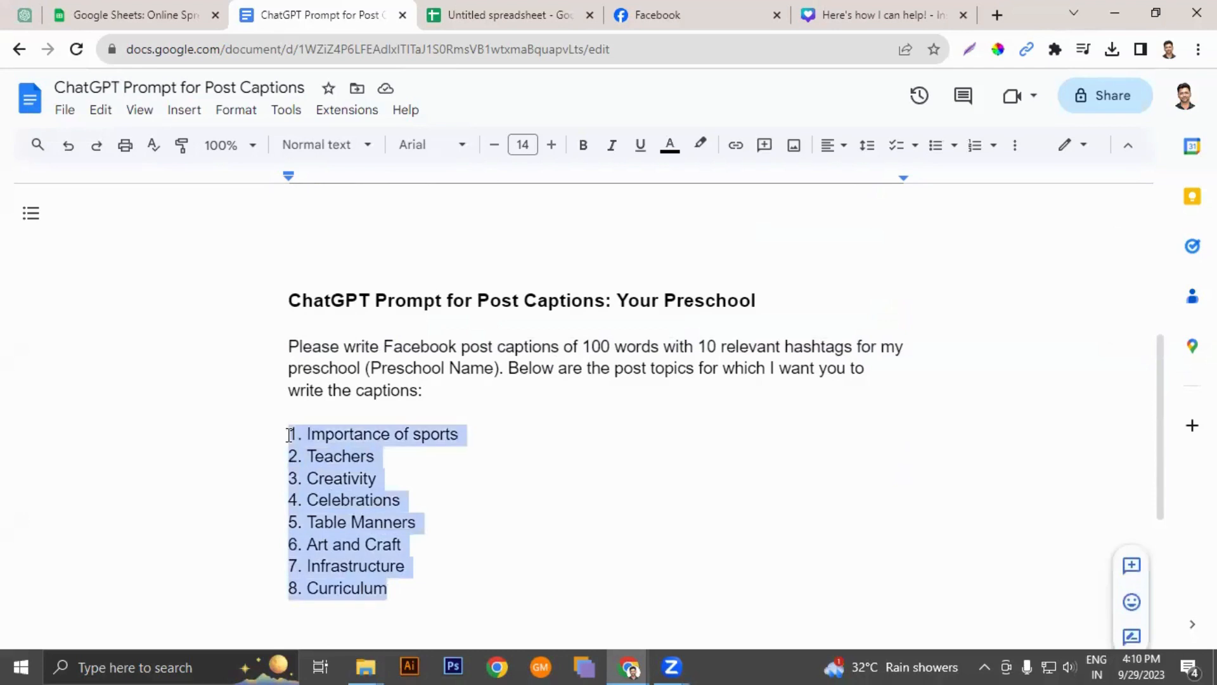
left_click(327, 435)
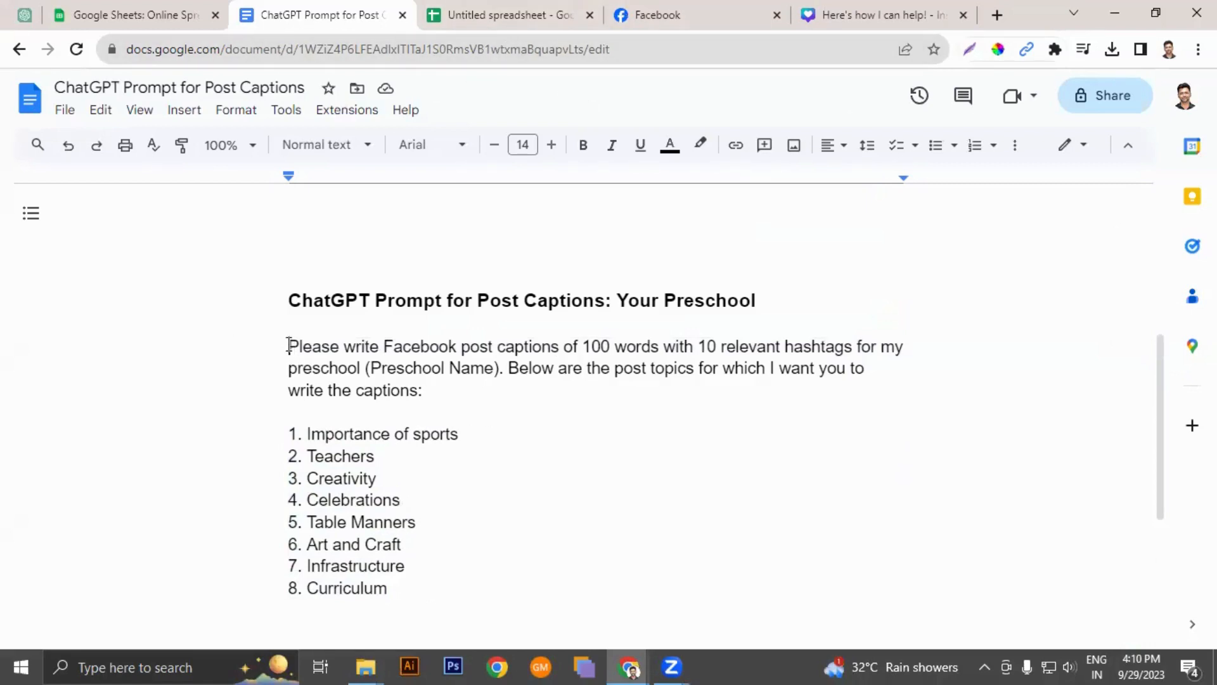
left_click_drag(288, 345, 499, 373)
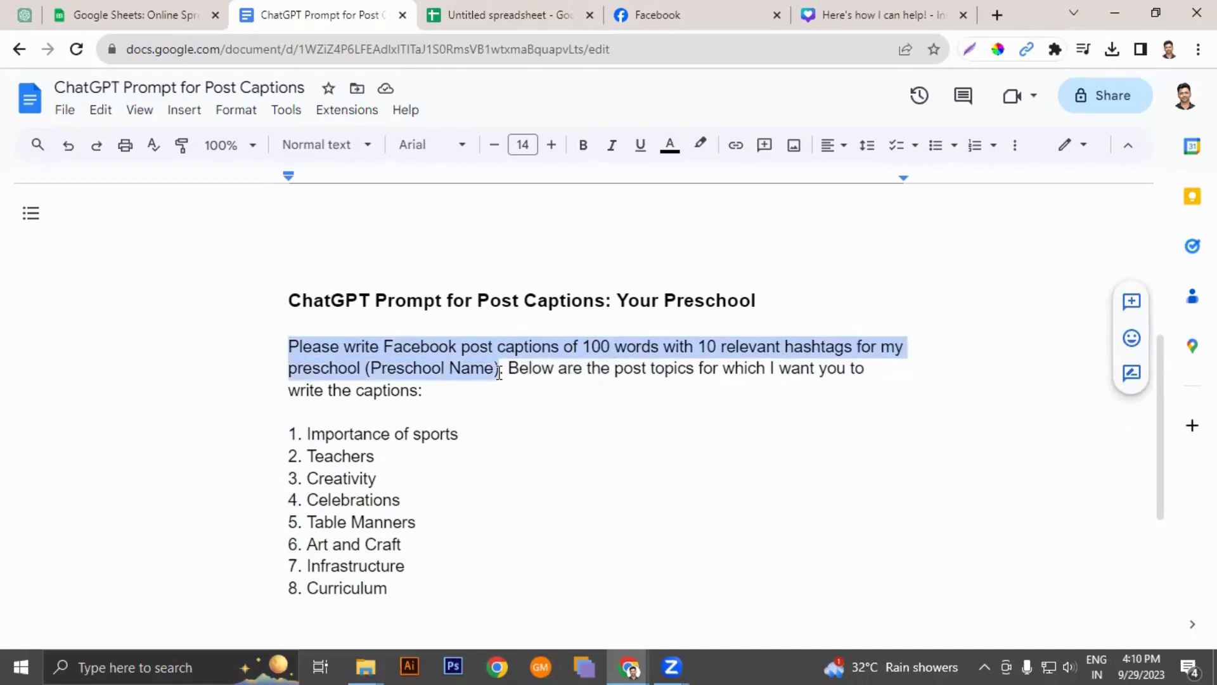
left_click(521, 374)
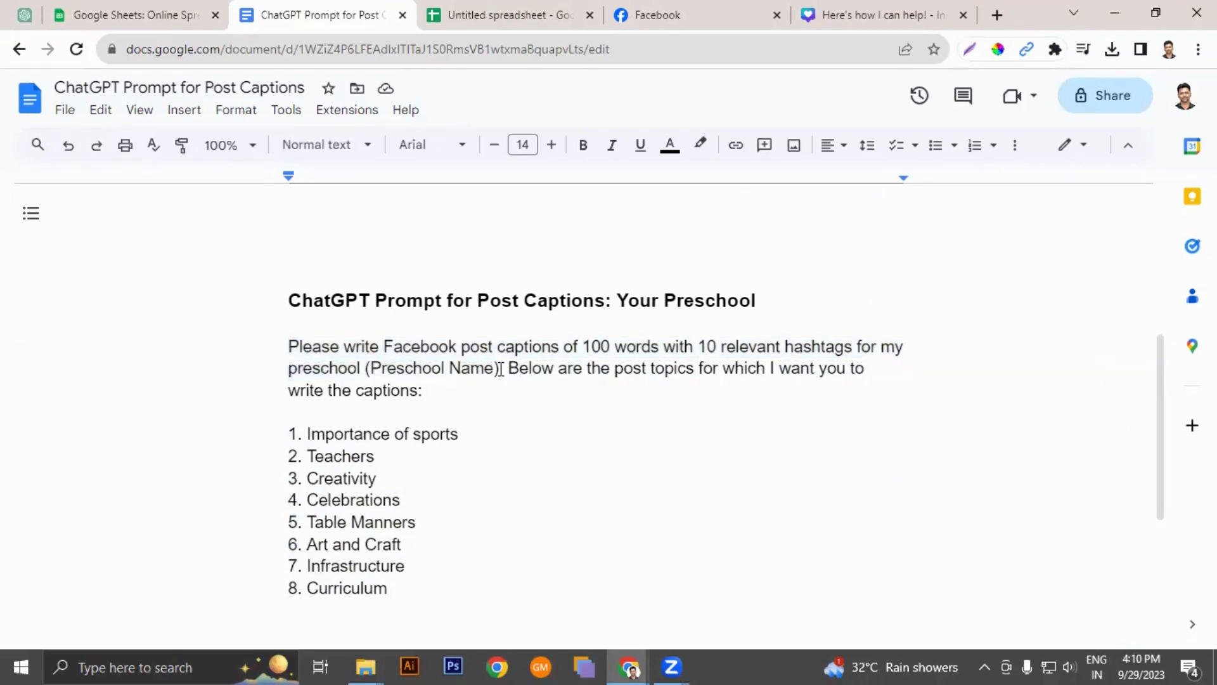
Step: Replace the "(Preschool Name)" placeholder in the "Your Preschool" prompt with Creative31minds
left_click_drag(500, 368, 365, 368)
type("Creati")
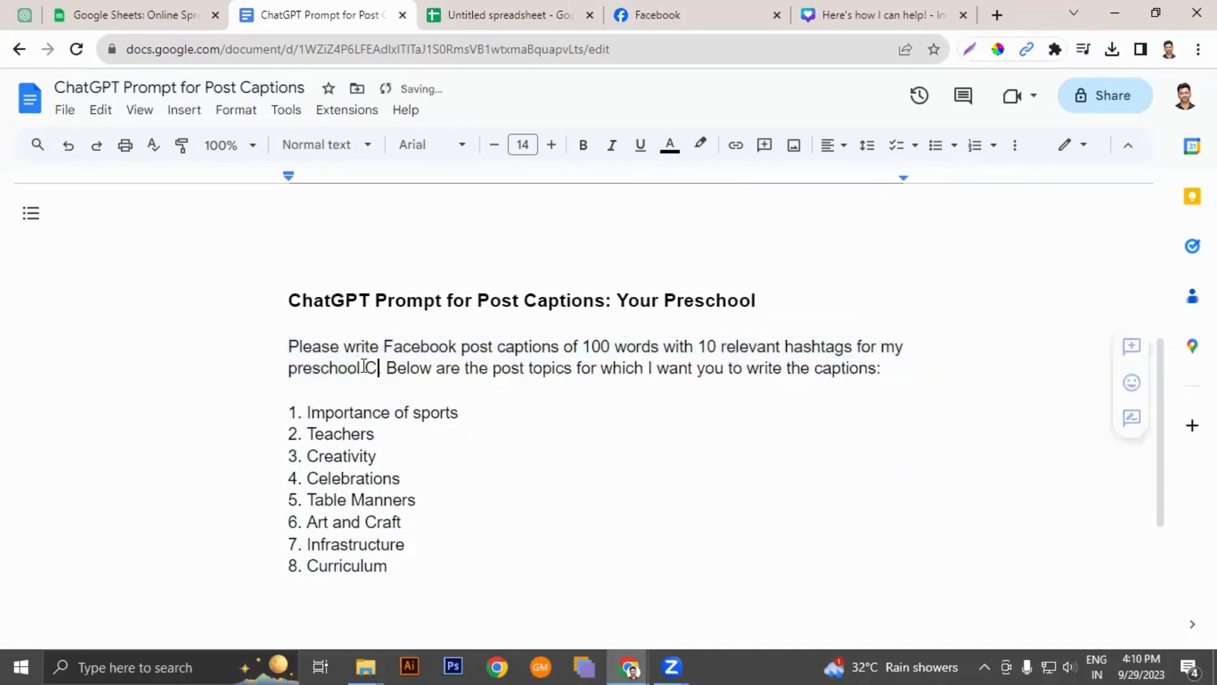
type("ve31minds")
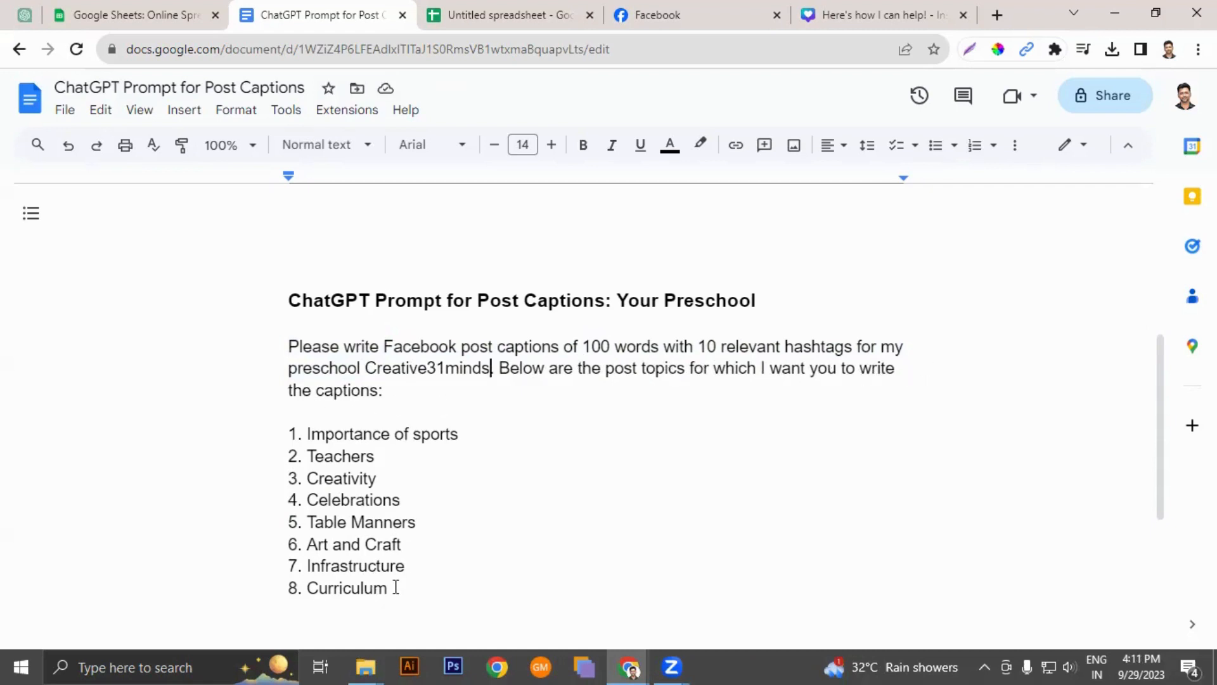
Step: Copy the full Creative31minds prompt with its eight topics and submit it in a new ChatGPT chat using GPT-4
left_click_drag(395, 587, 287, 348)
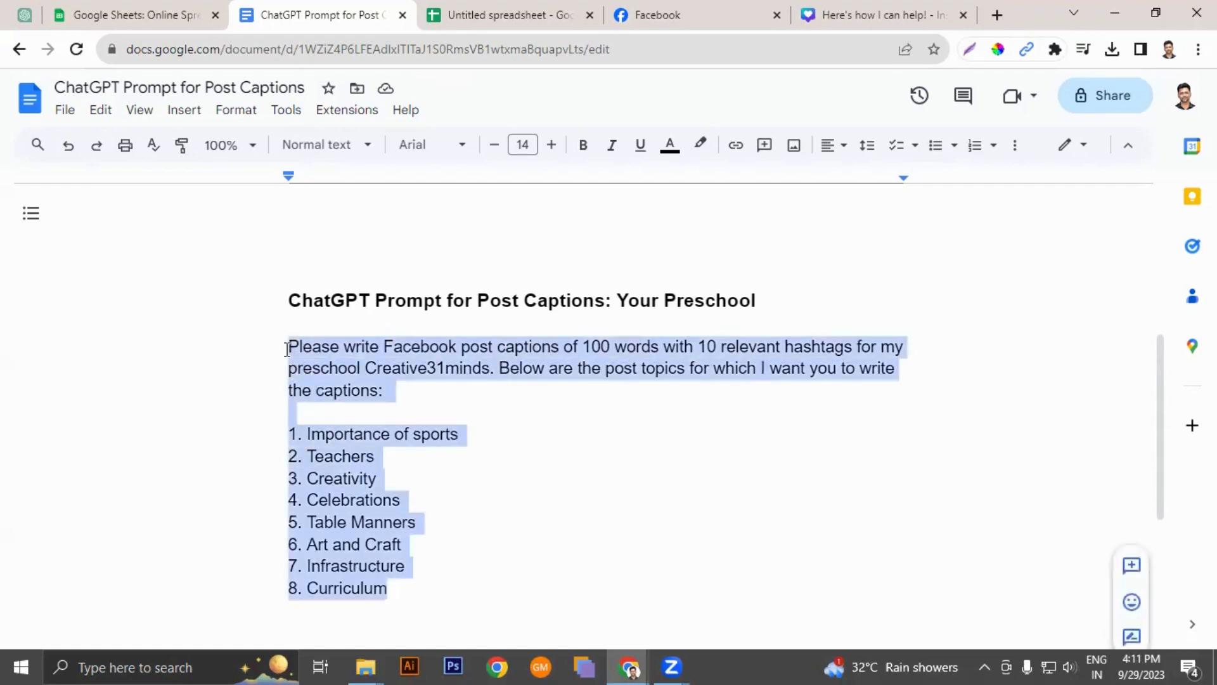
left_click(25, 15)
scroll(519, 383, "down", 3)
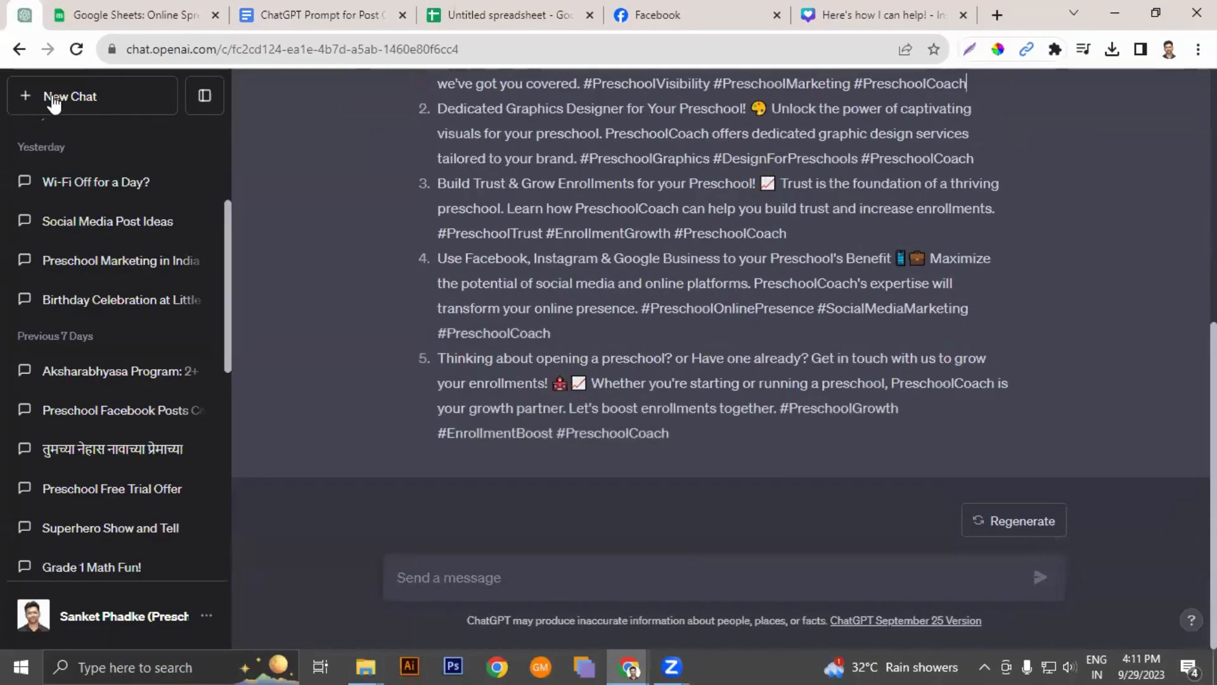
left_click(68, 101)
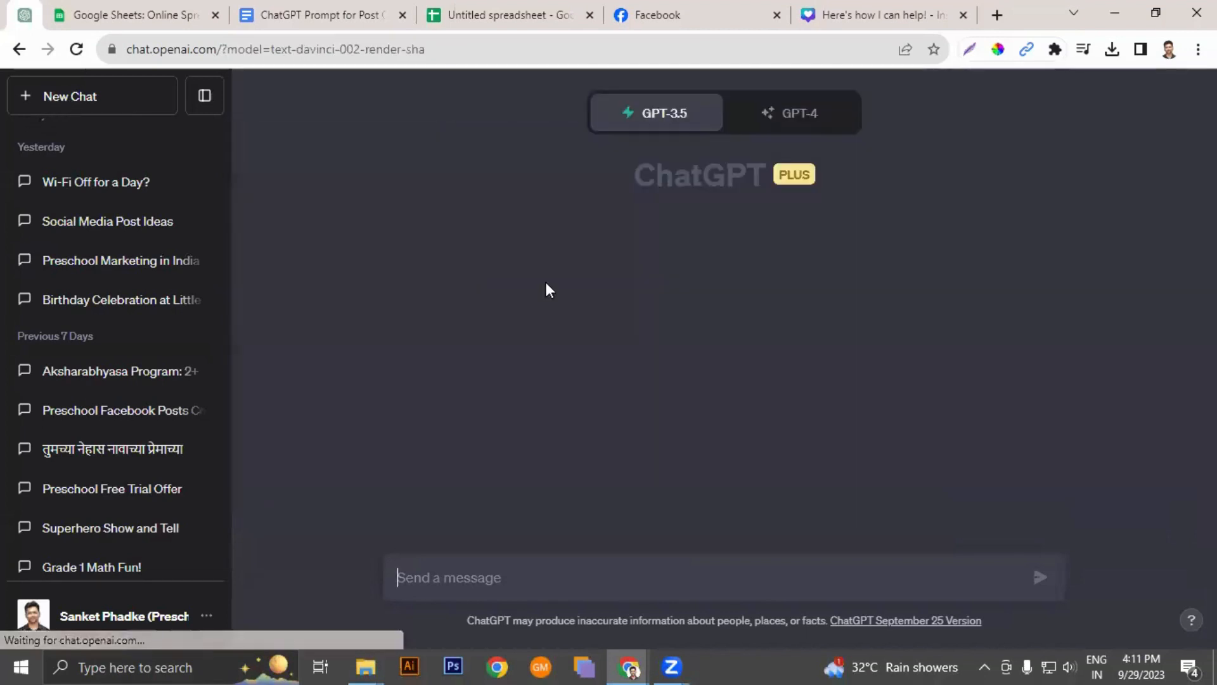
left_click(799, 125)
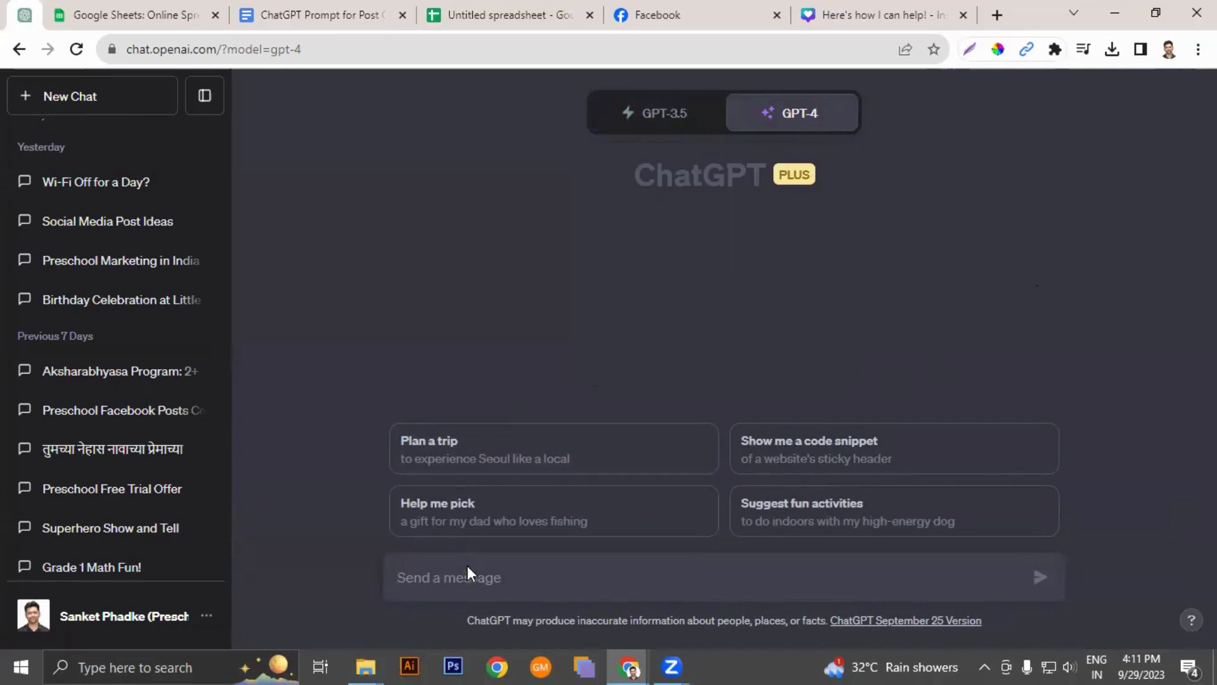
key("ctrl+v")
left_click(1040, 577)
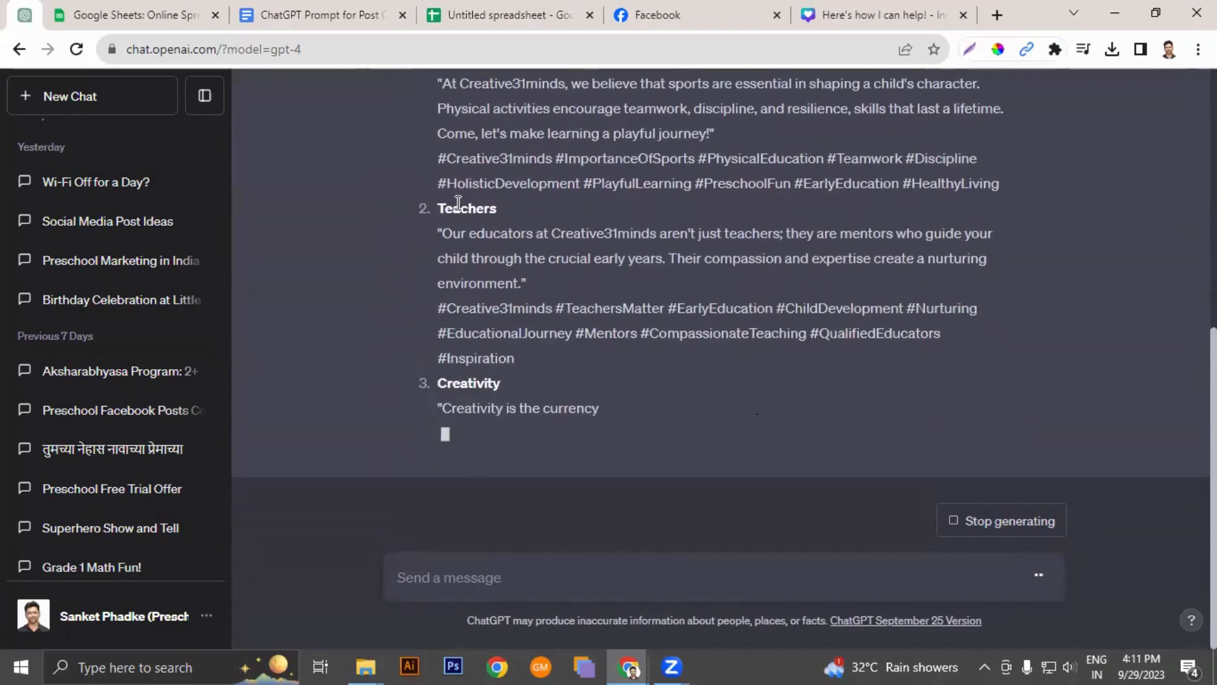
Step: Examine the generated Creative31minds captions and their hashtags, from Importance of Sports through Table Manners
scroll(581, 299, "up", 3)
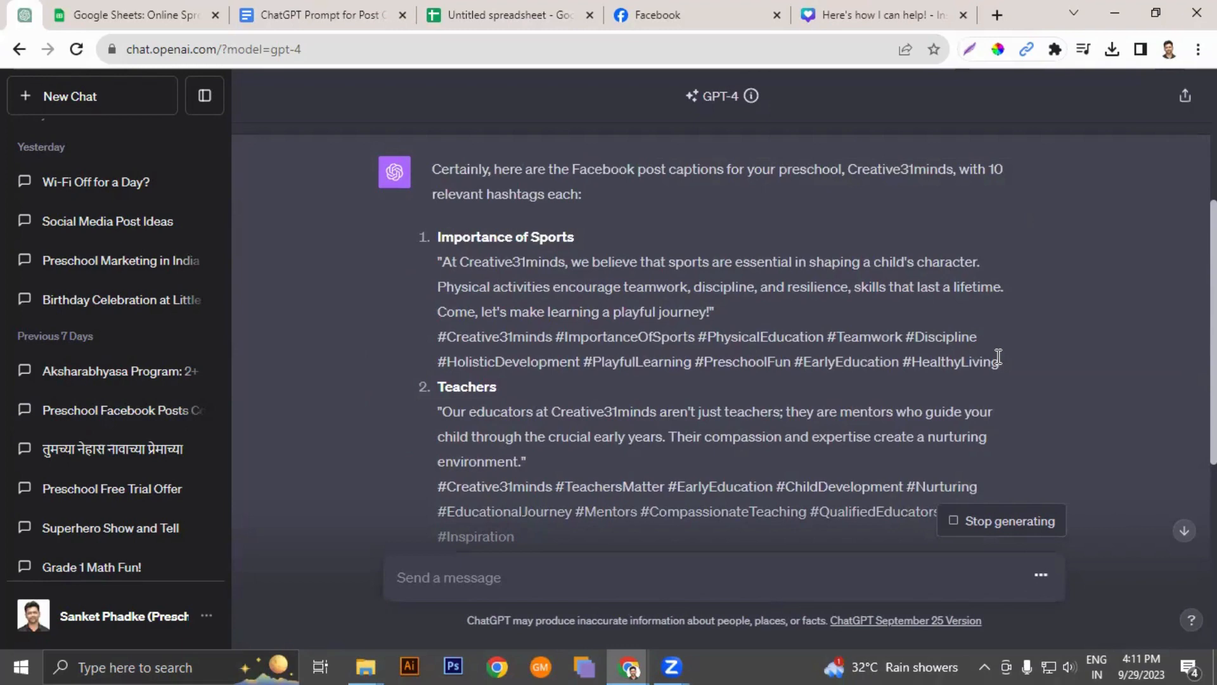
scroll(556, 304, "down", 6)
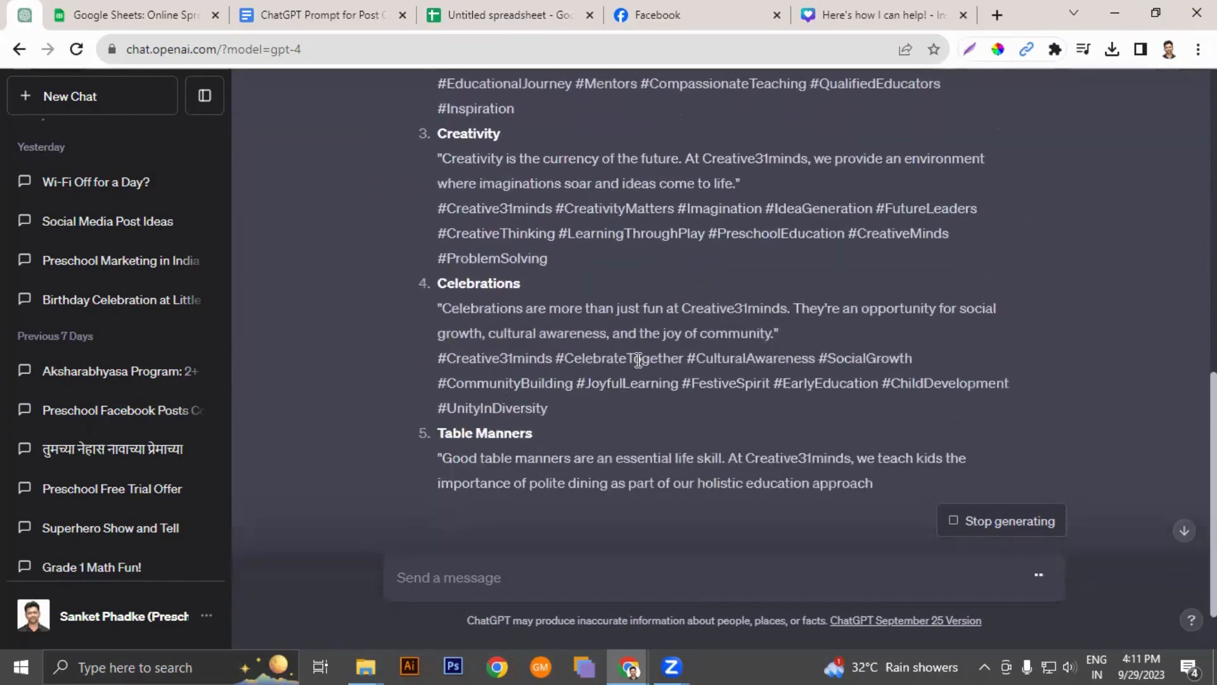
scroll(638, 359, "up", 7)
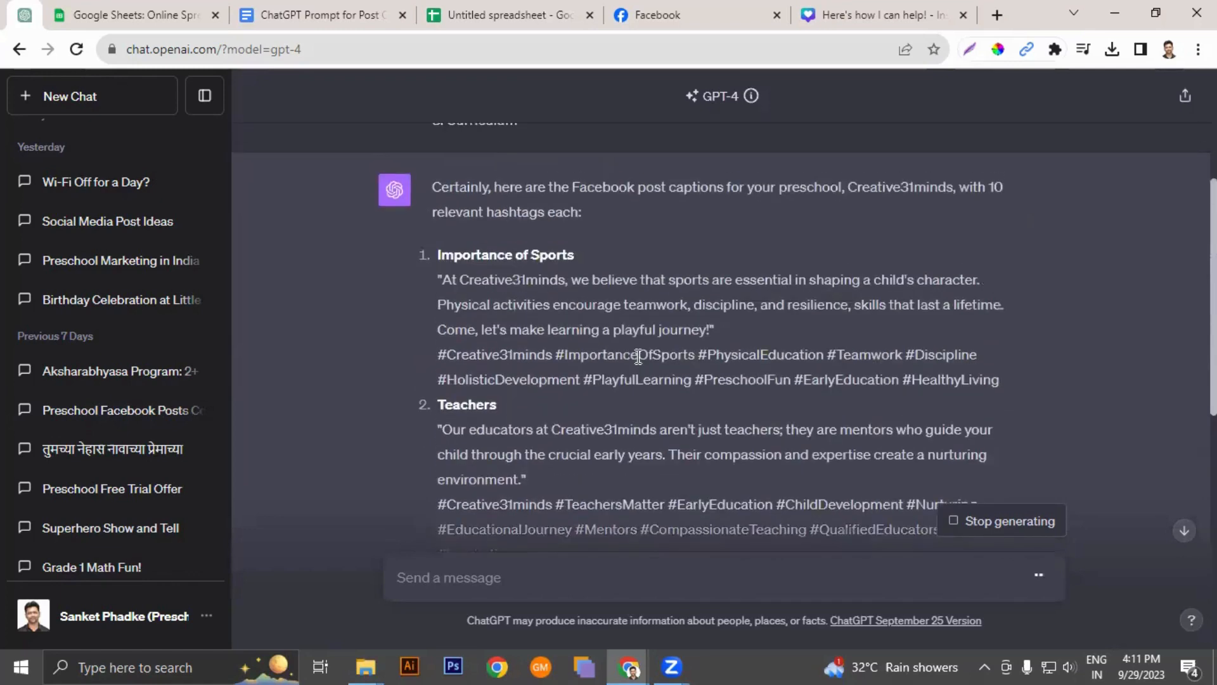
scroll(639, 356, "up", 1)
scroll(636, 348, "down", 1)
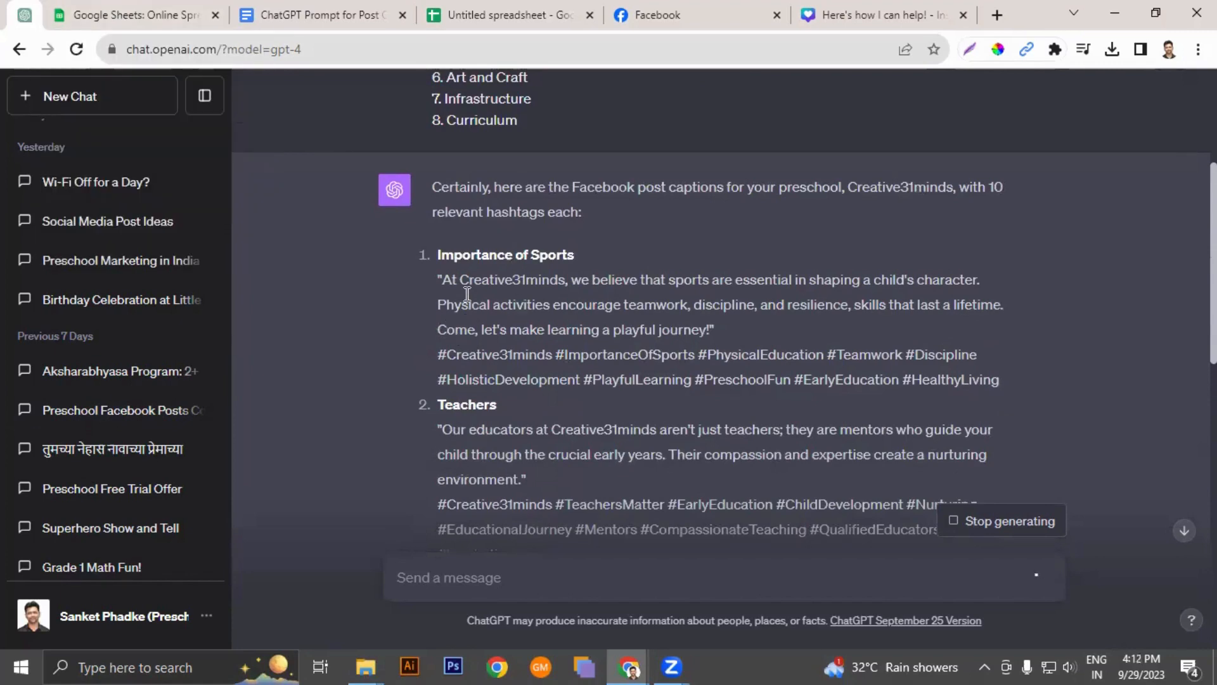
Step: Switch to the untitled Google Sheets spreadsheet and rename it "Oct month Post captions"
left_click(101, 21)
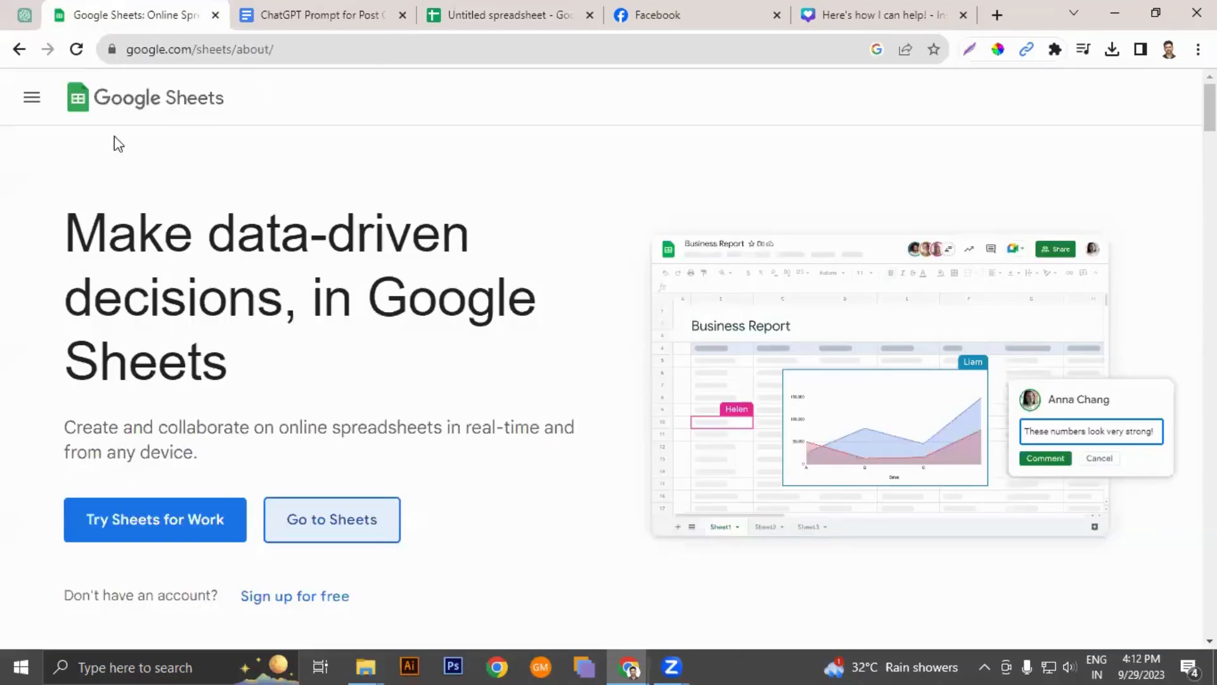
left_click(510, 16)
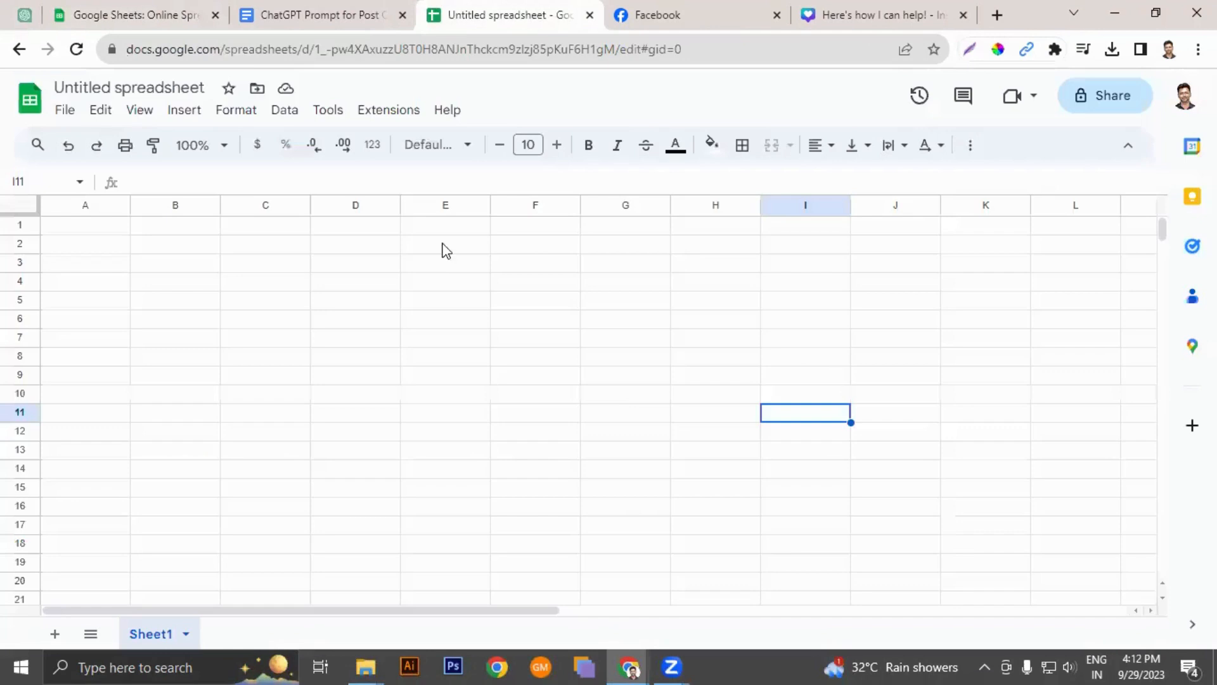
left_click(116, 84)
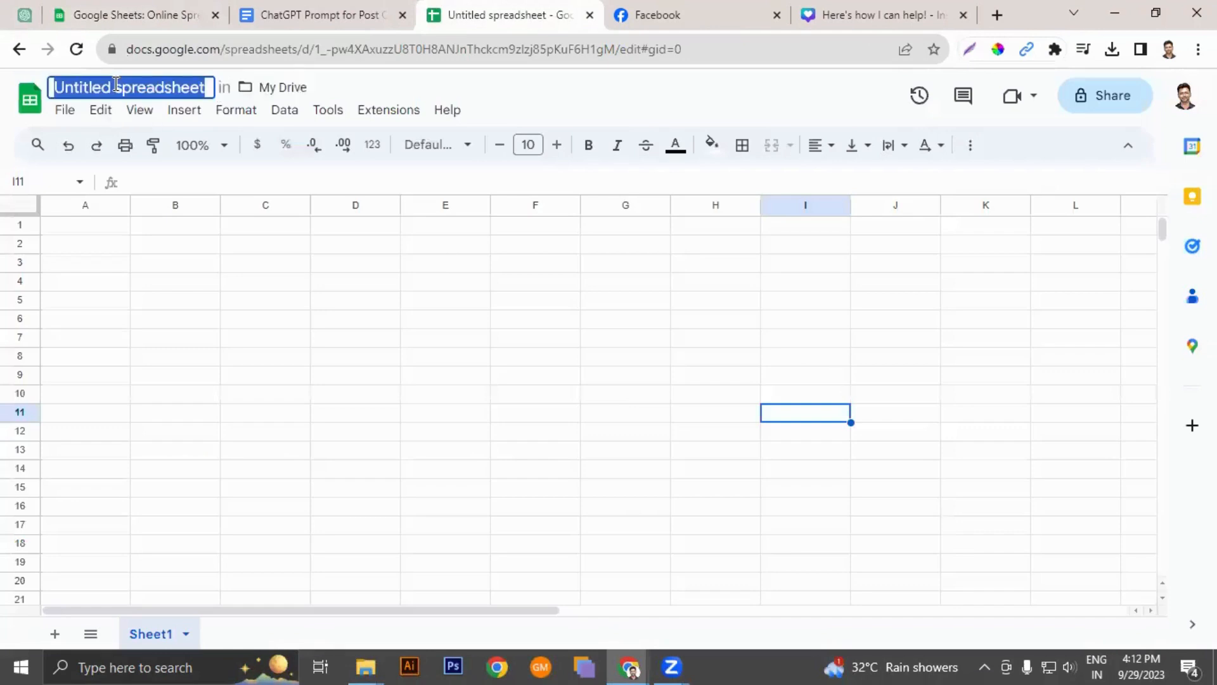
type("Oct")
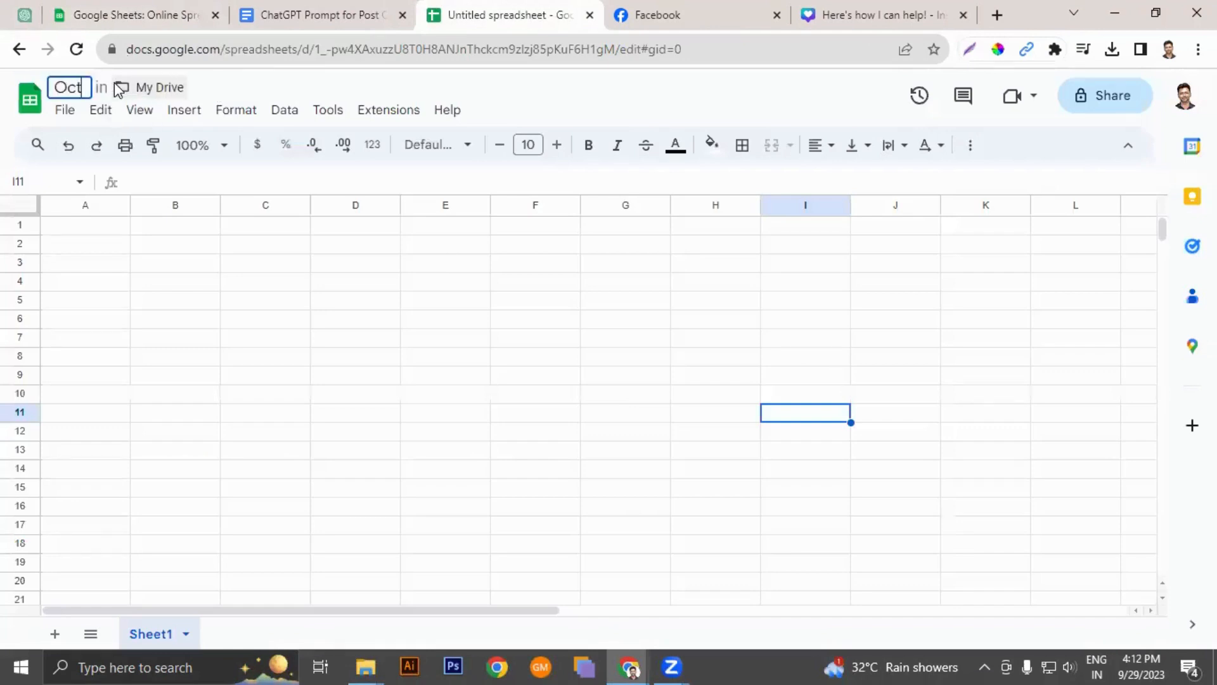
type(" month Post captions")
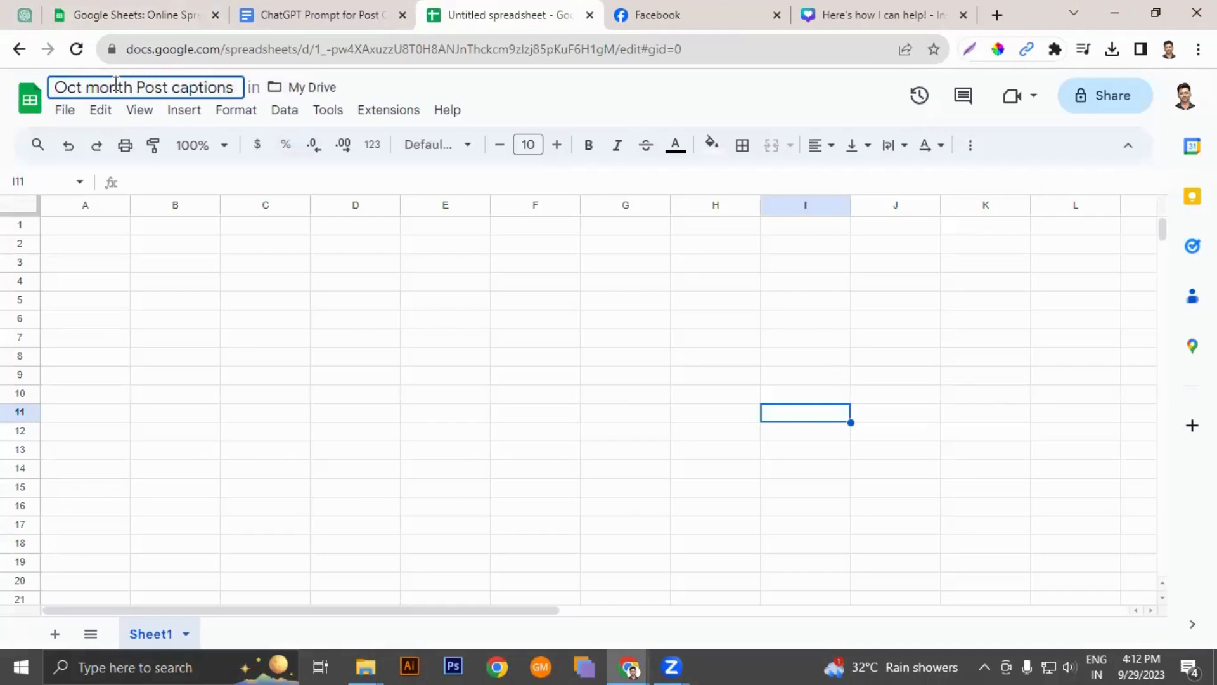
left_click(113, 227)
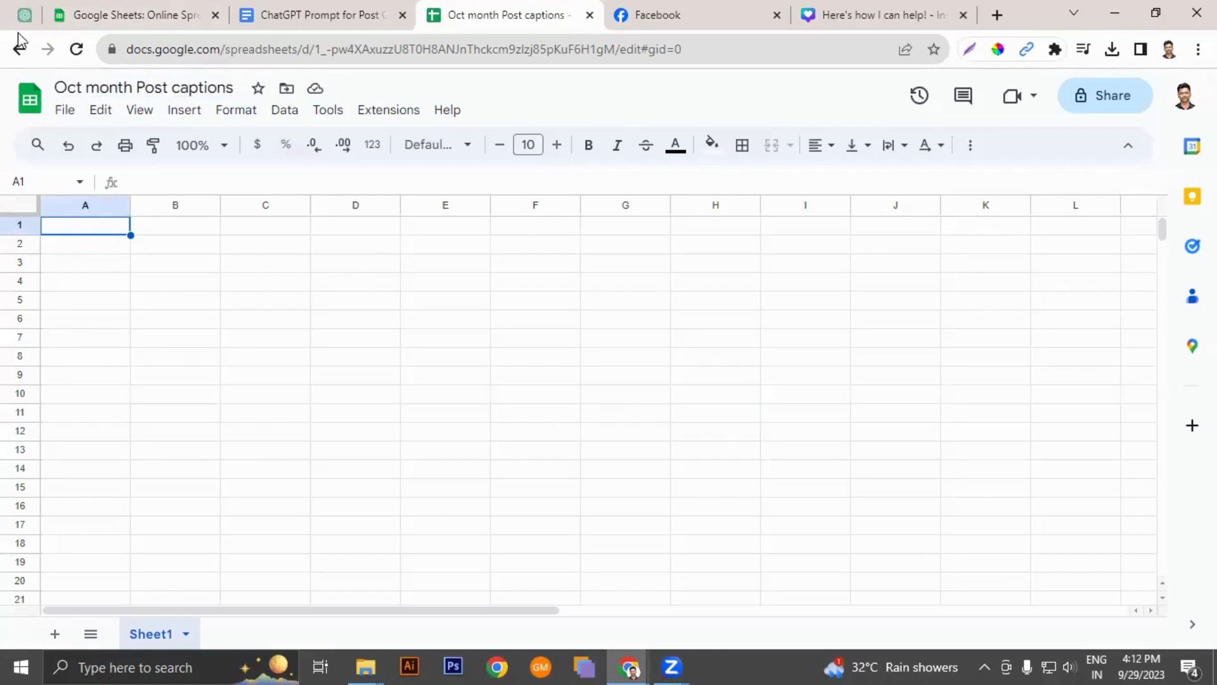
Step: Reopen the earlier PreschoolCoach chat in ChatGPT and copy the first caption, "Make your Preschool more Visible!", with its hashtags
left_click(24, 15)
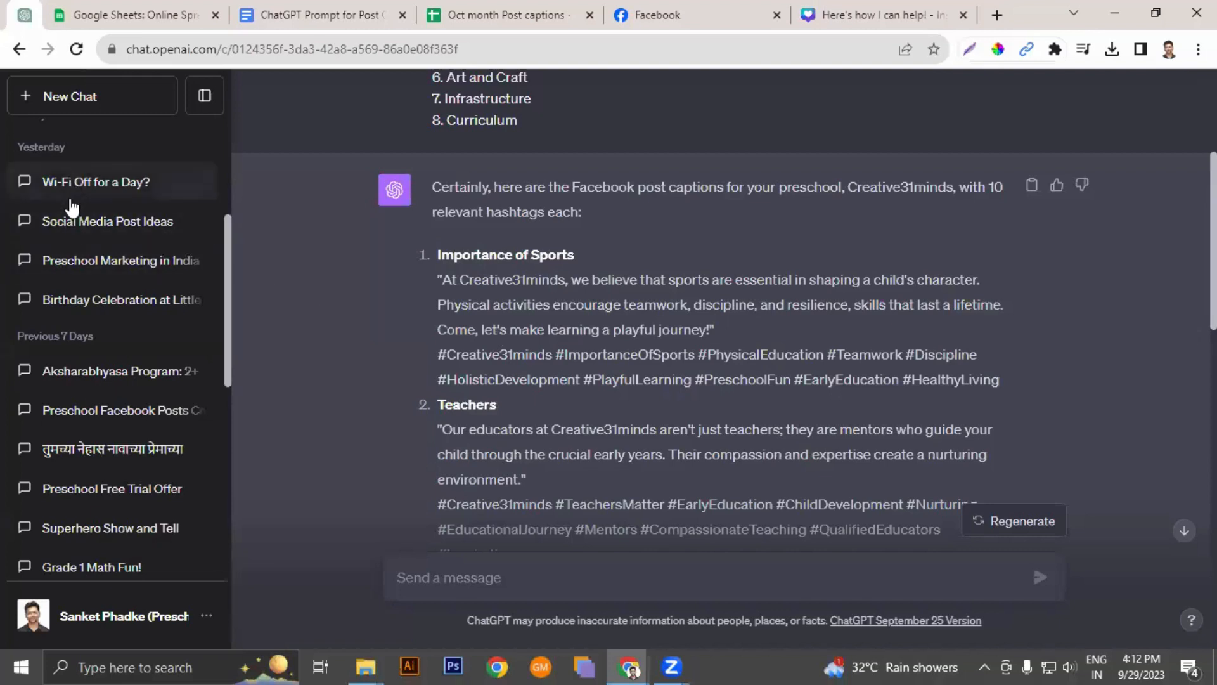
scroll(83, 253, "up", 1)
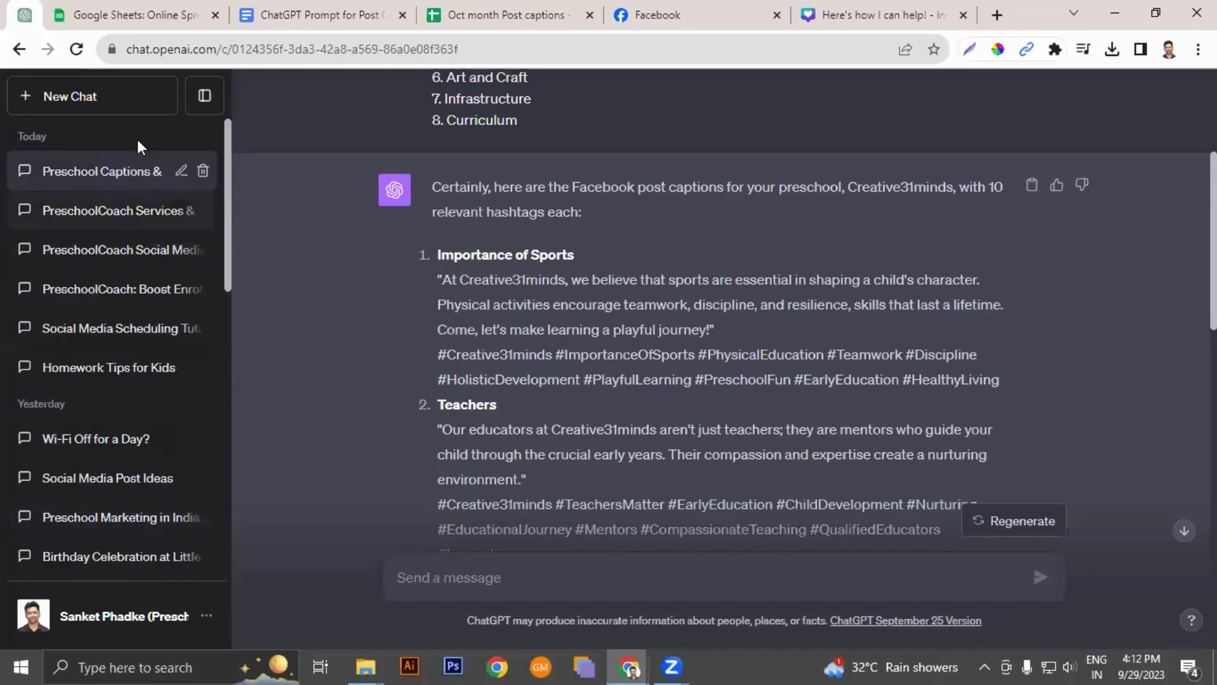
left_click(78, 213)
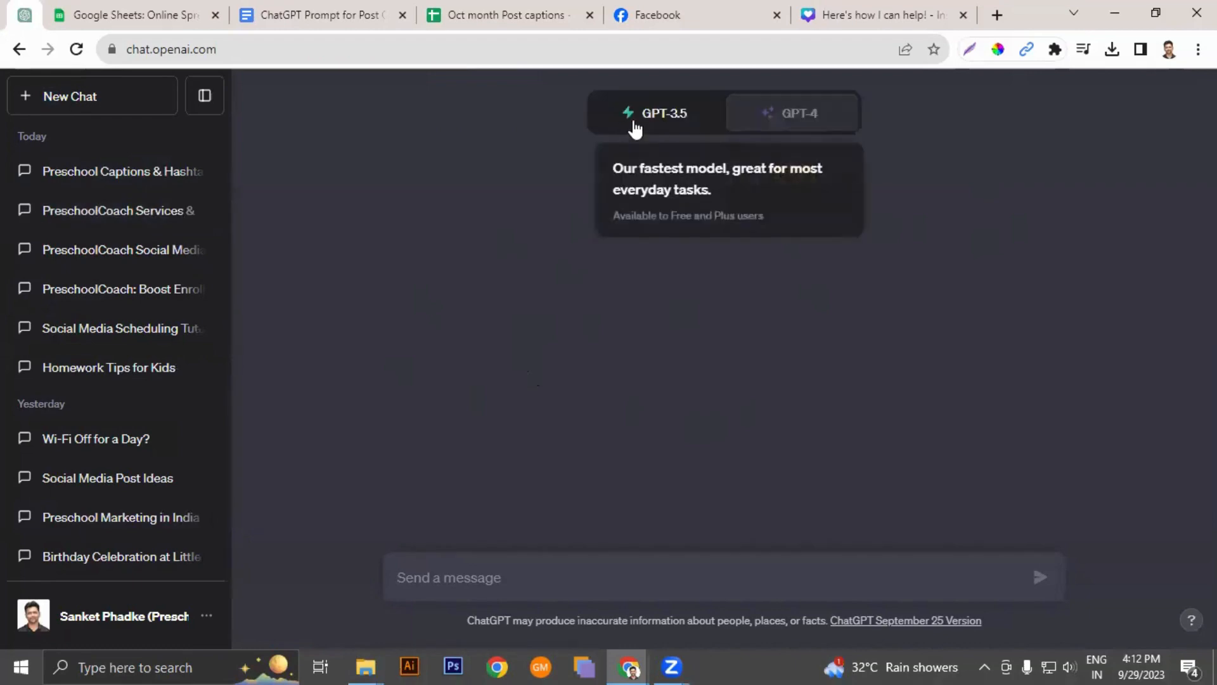
left_click(100, 214)
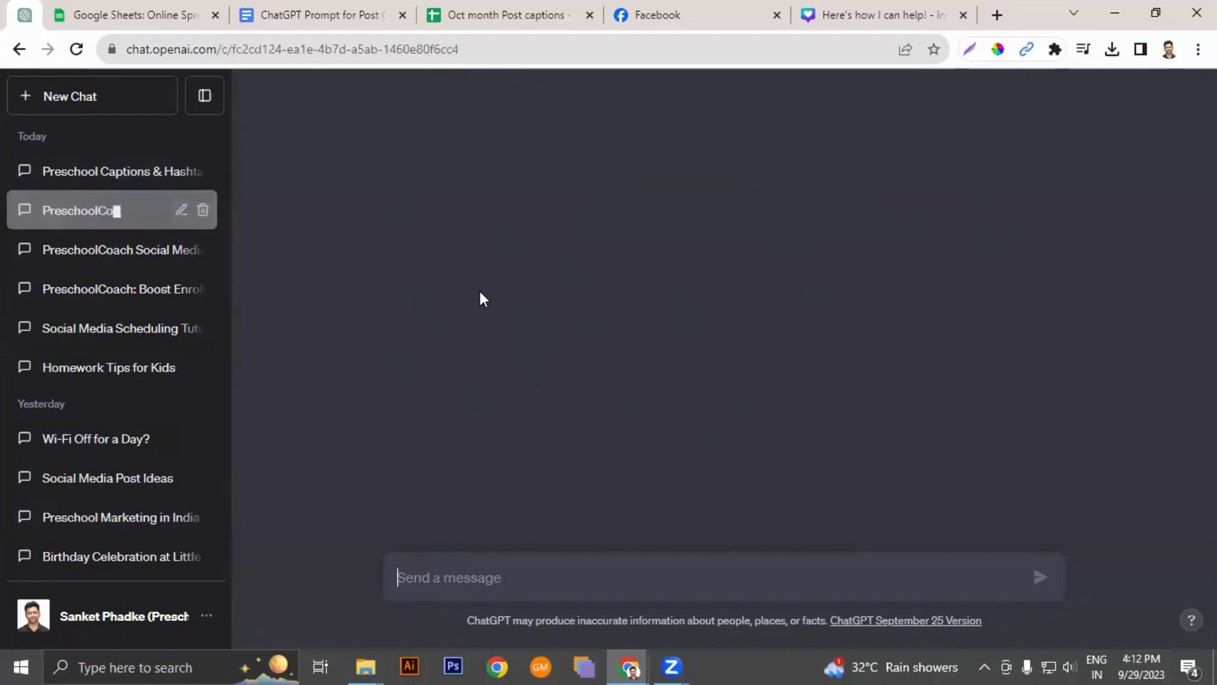
scroll(565, 374, "up", 5)
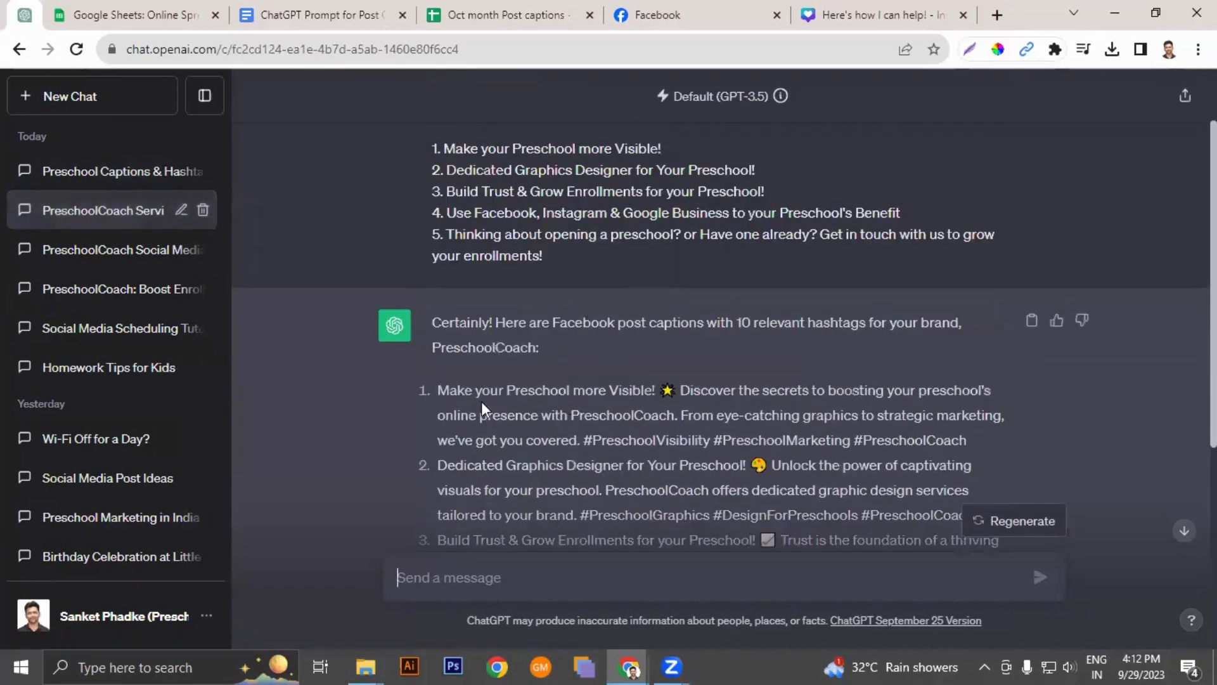
scroll(481, 405, "down", 3)
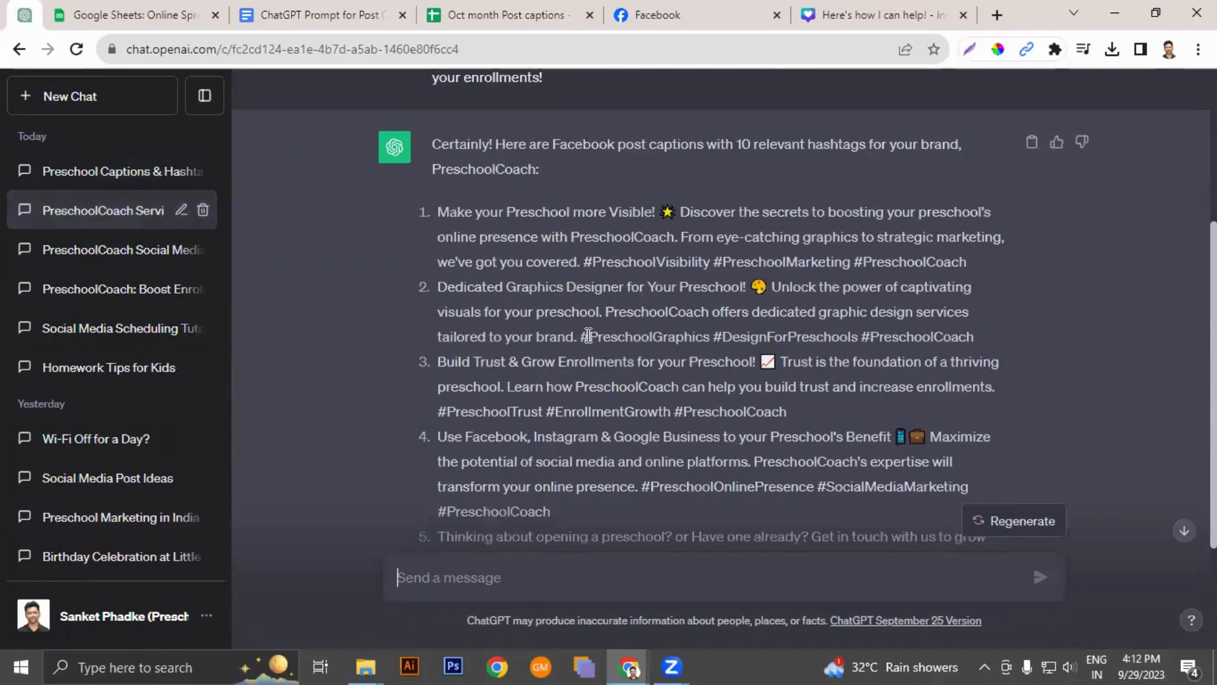
left_click_drag(439, 217, 963, 260)
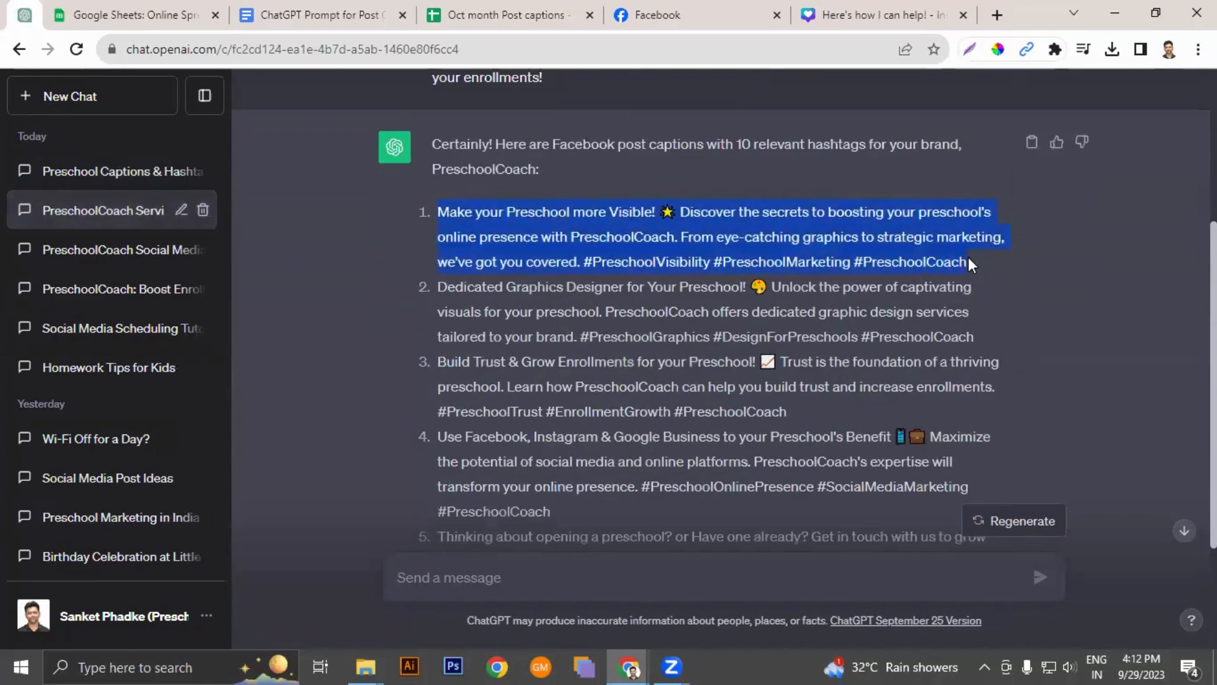
Step: Enter the label "Post 1" in cell A1 of the "Oct month Post captions" spreadsheet
left_click(475, 17)
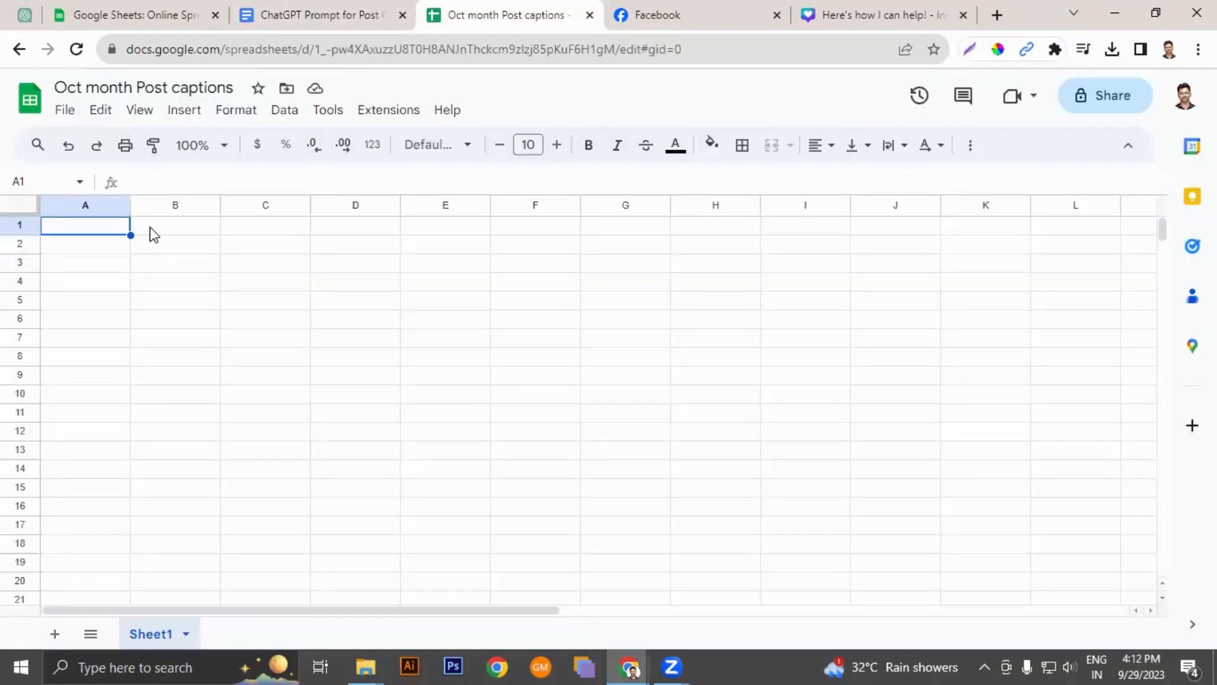
type("Post 1")
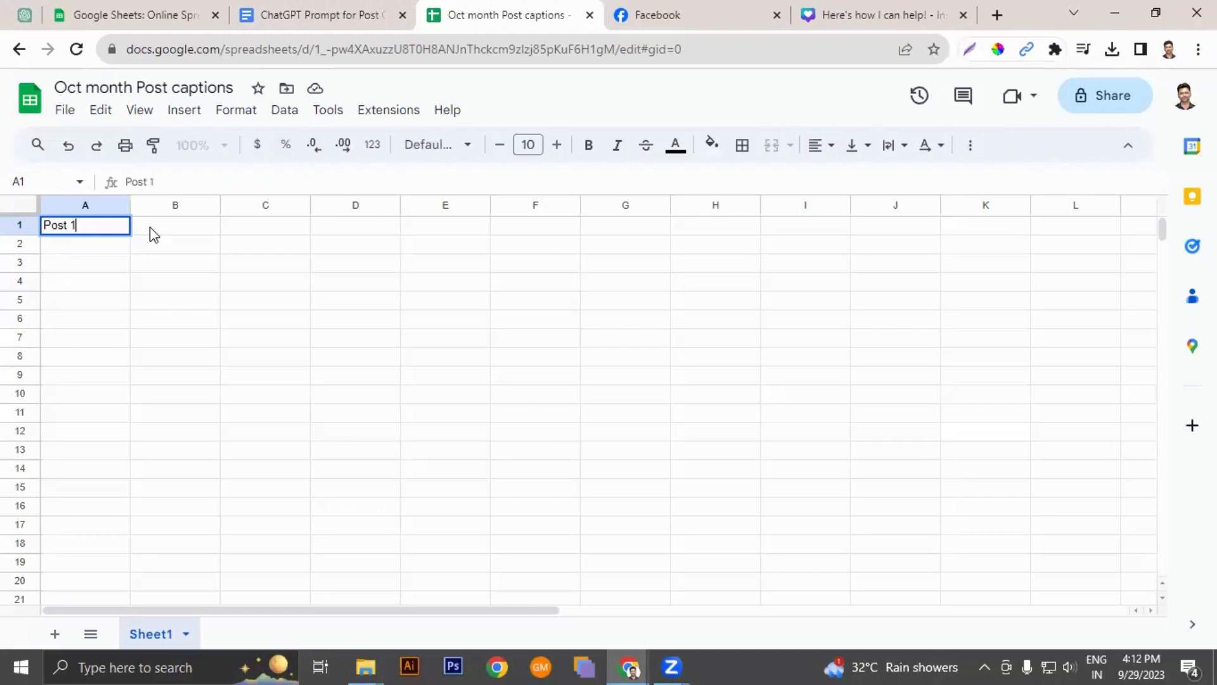
left_click(154, 235)
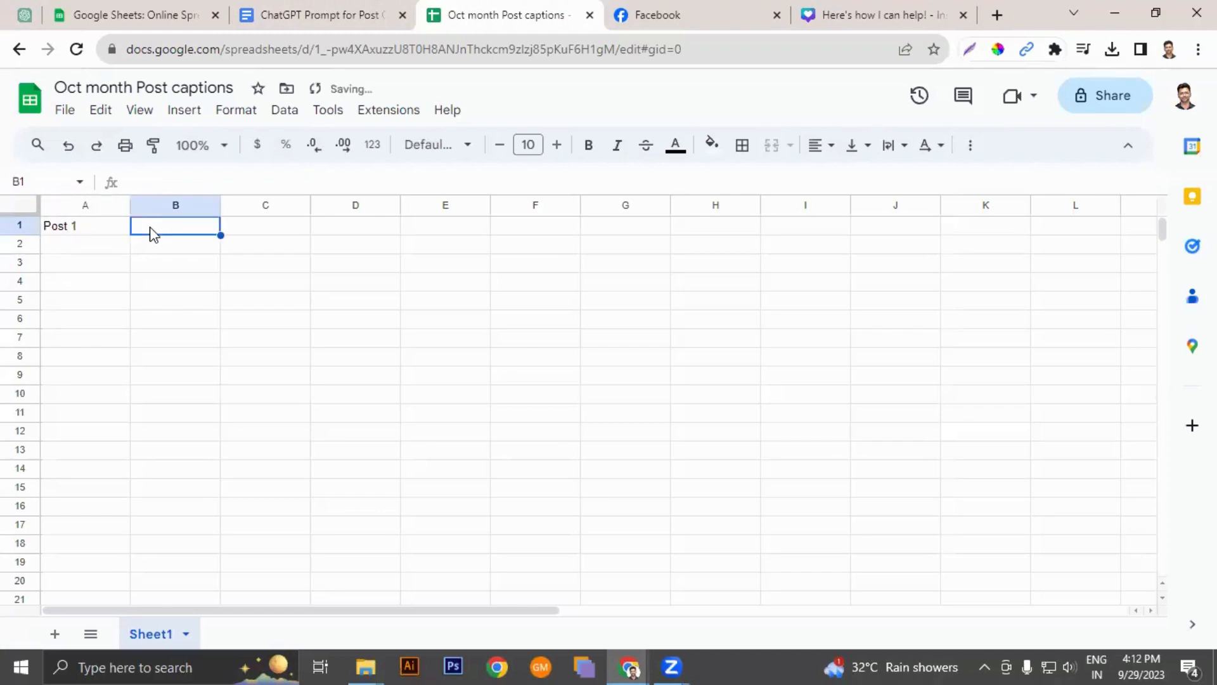
key("Left")
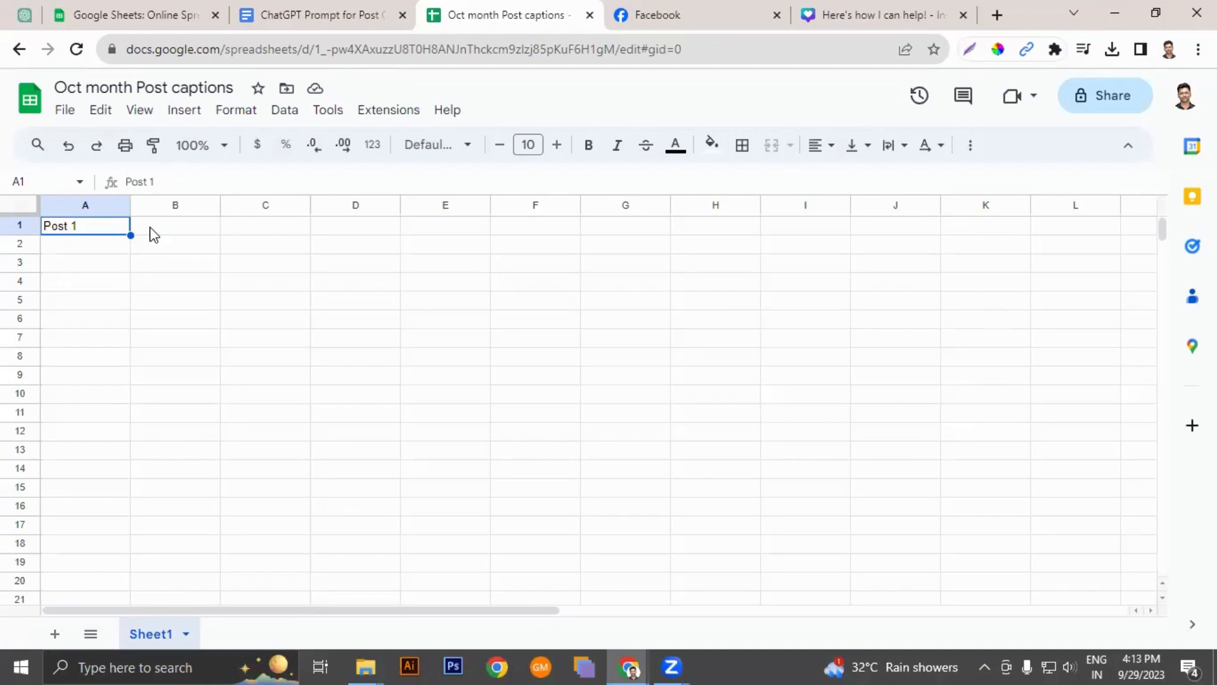
Step: Fill row 1 with the column headers "Post #", "Date", "Time" and "Caption & Hashtags", replacing the label in A1
type("Post")
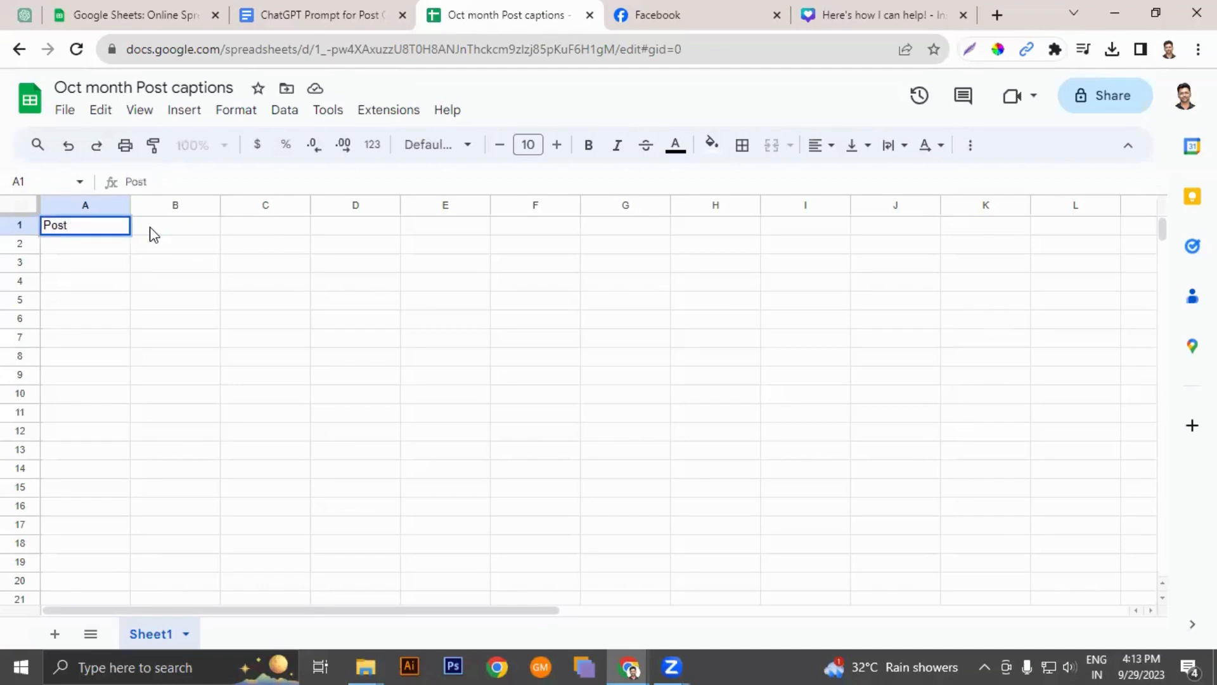
type(" #")
key("Tab")
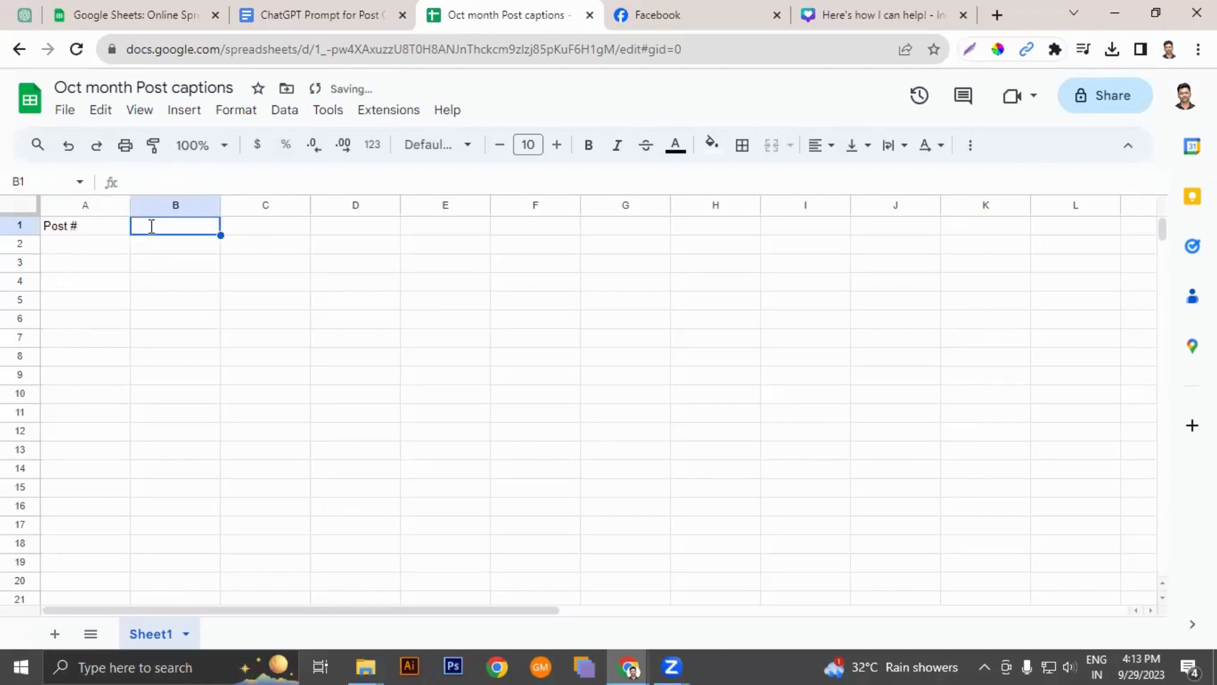
type("Date")
key("Tab")
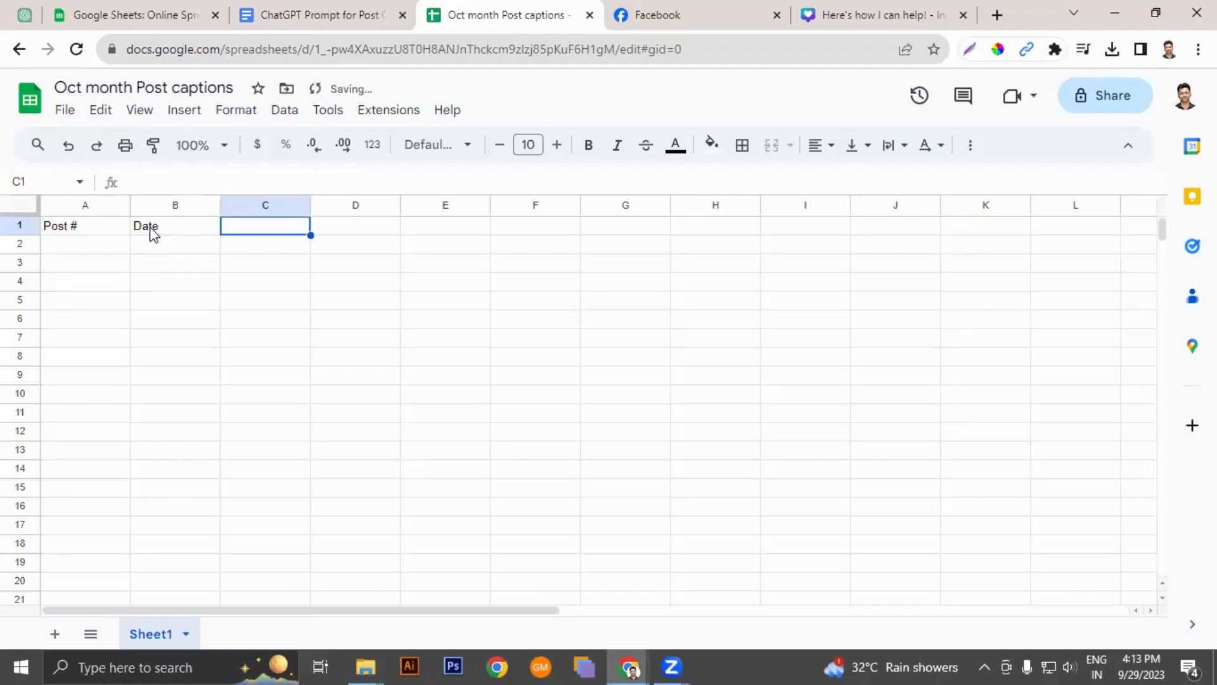
type("Time")
key("Tab")
type("Capti")
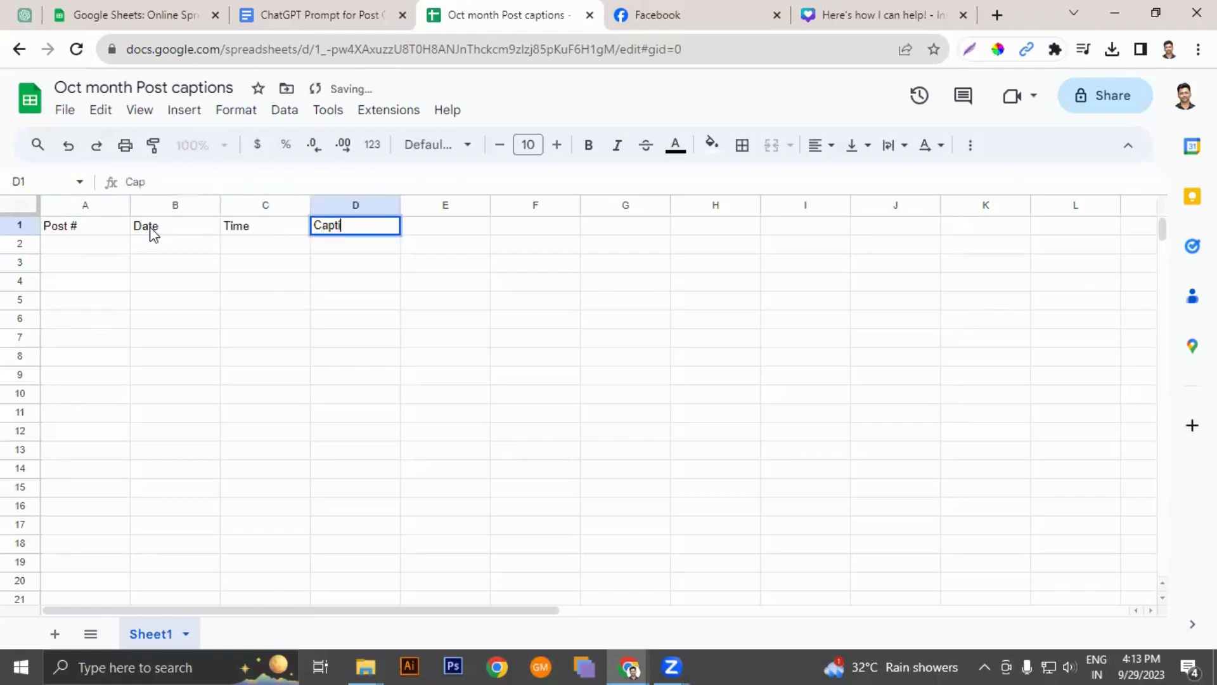
type("on & Hash")
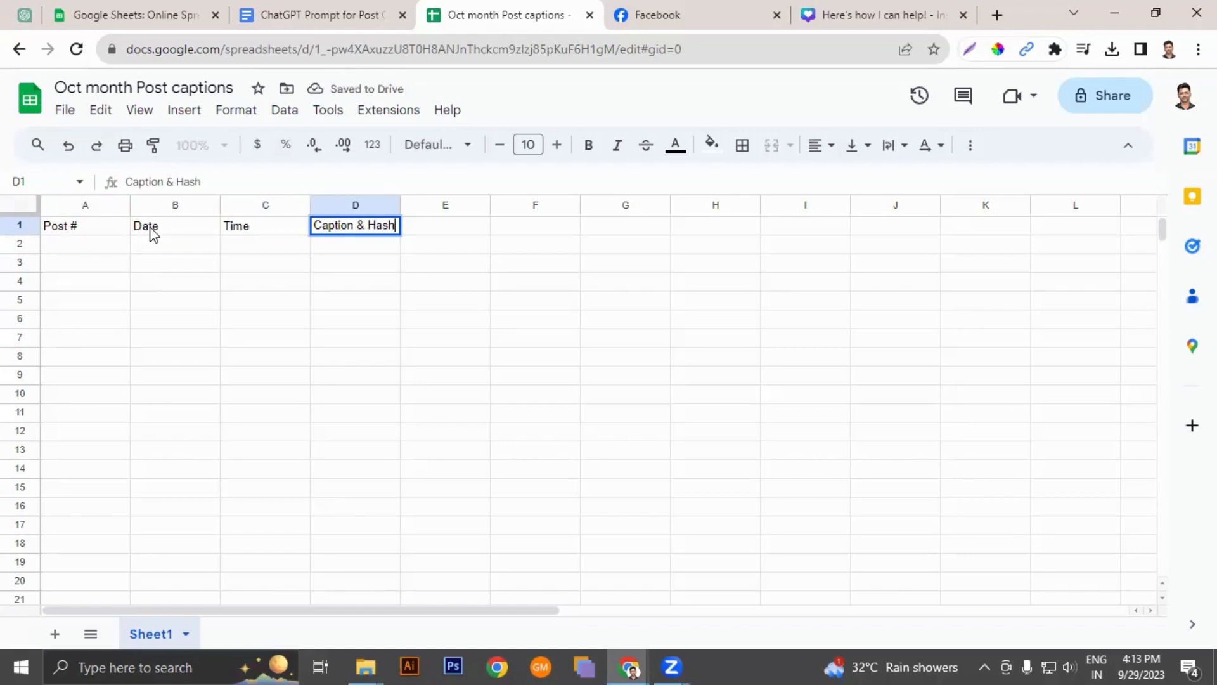
type("tags")
key("Tab")
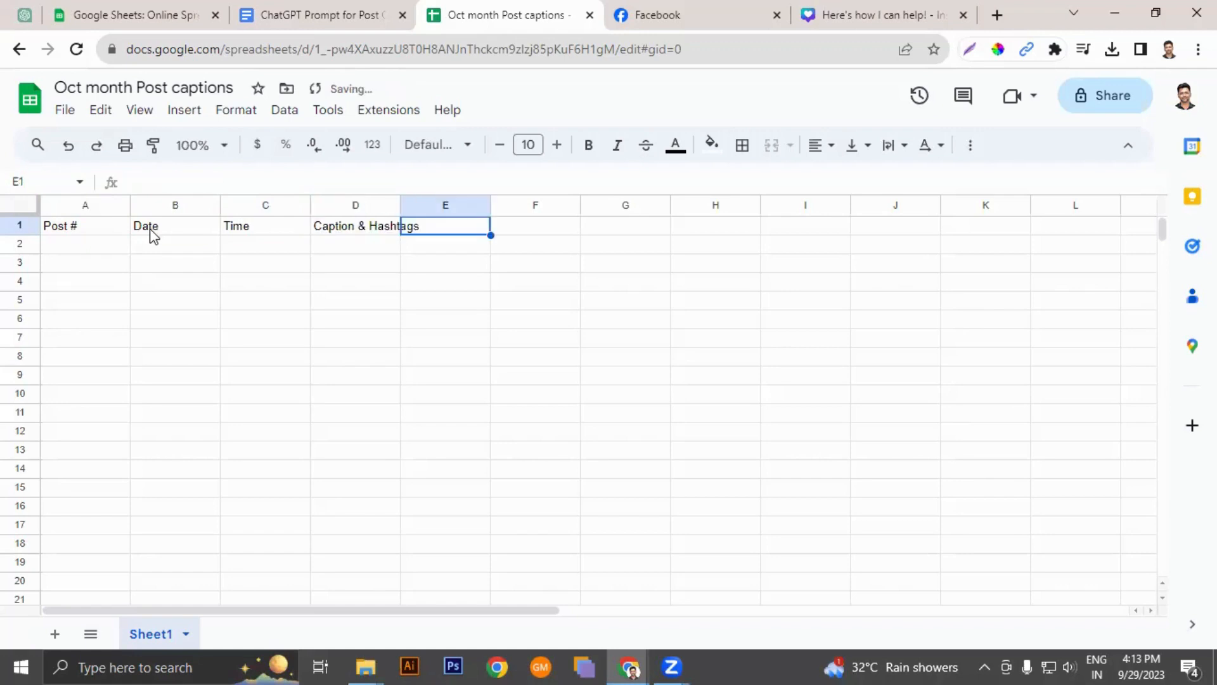
Step: Enter the labels Post 1 through Post 5 in cells A2 to A6 under the Post # header
left_click(101, 250)
type("P")
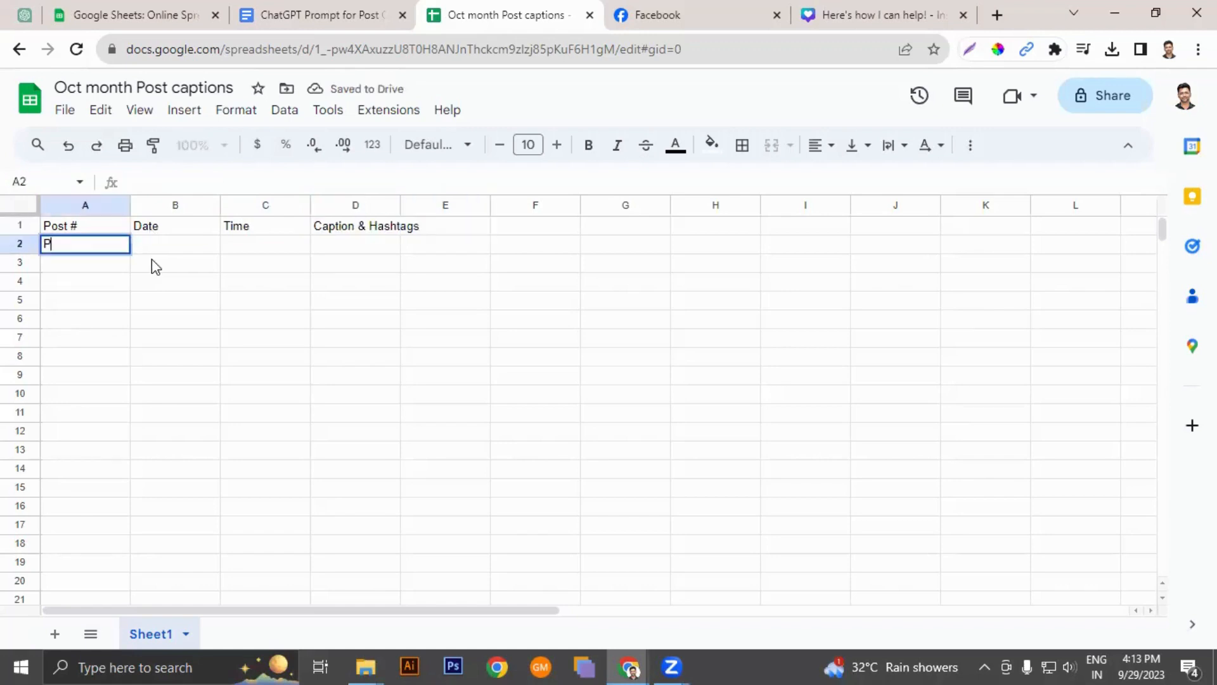
type("ost 1")
key("Return")
type("Post ")
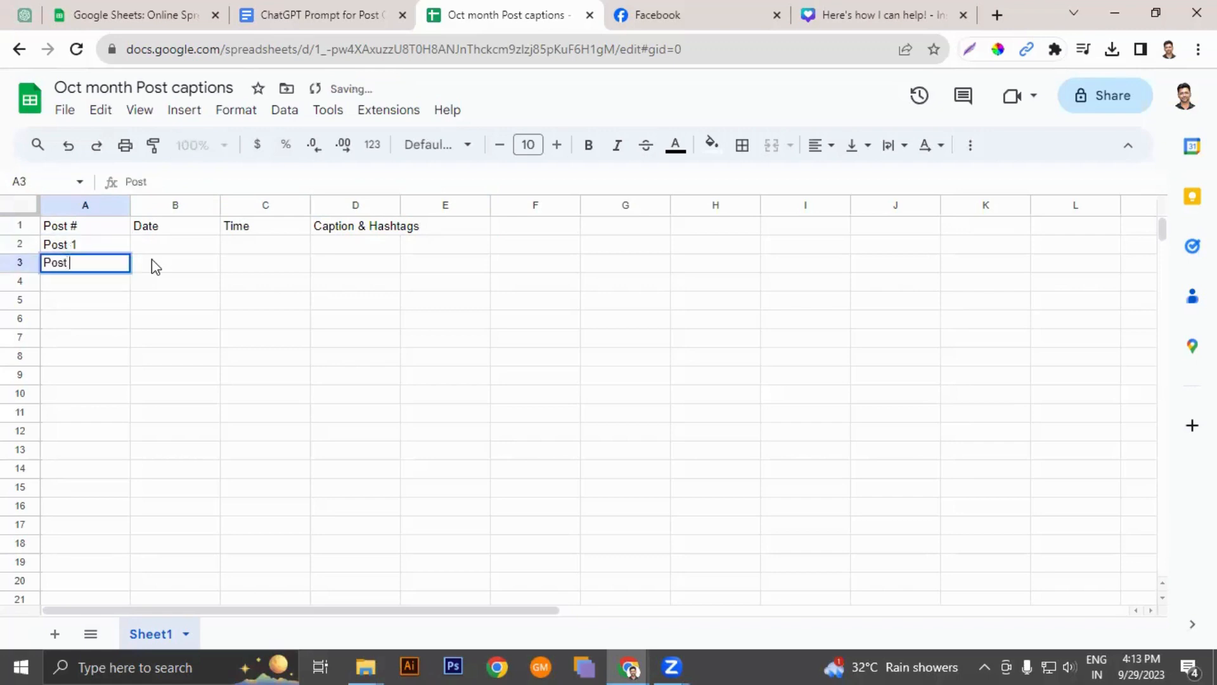
type("2")
key("Return")
type("Post 3")
key("Return")
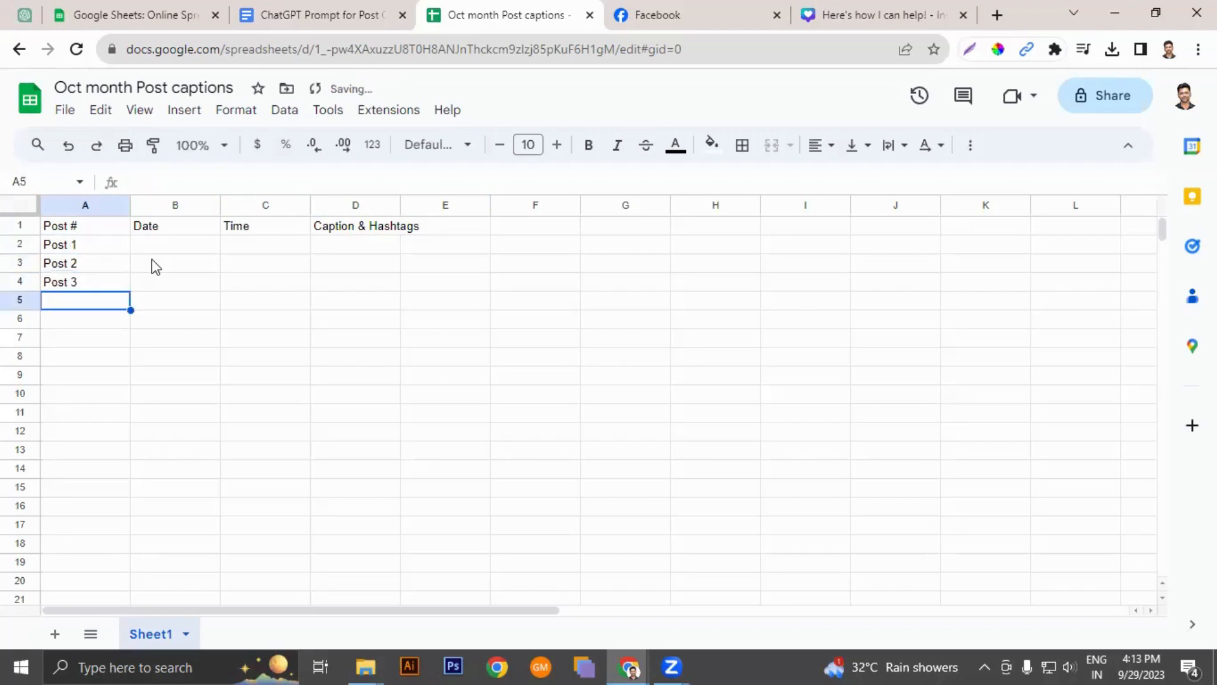
type("Post 4")
key("Return")
type("Post 5")
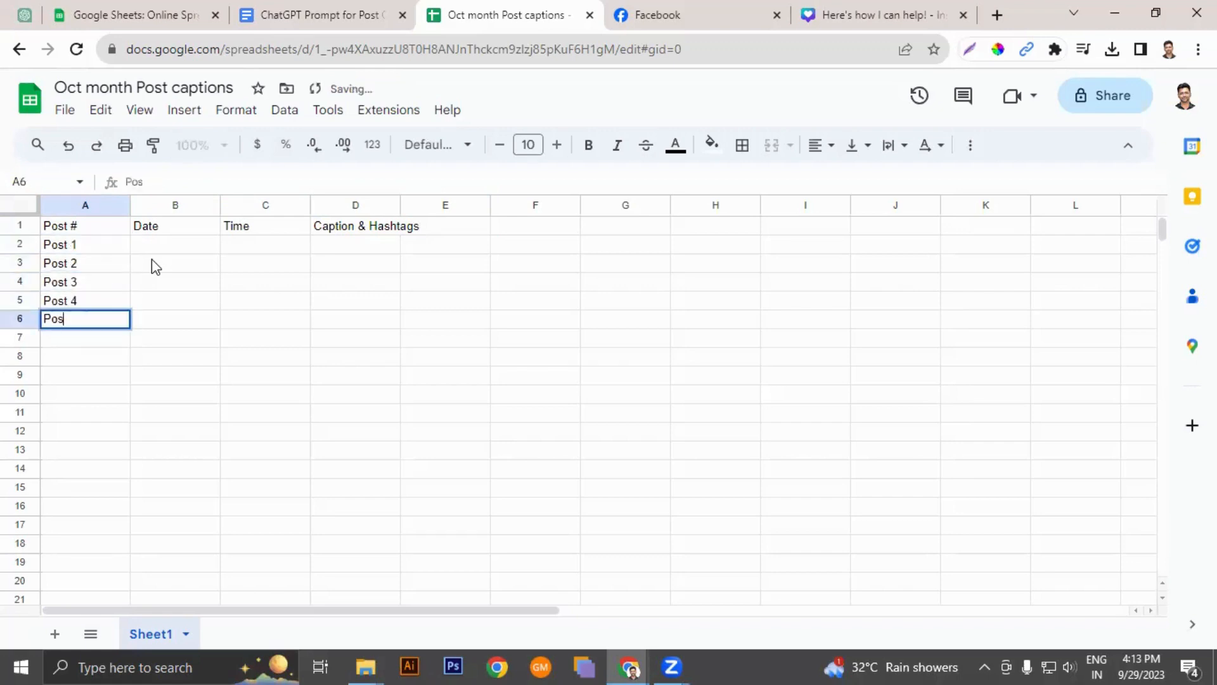
key("Up")
Step: Enter "2nd Oct" as the date for Post 1 in cell B2
key("Right")
key("Up")
key("Up")
key("Up")
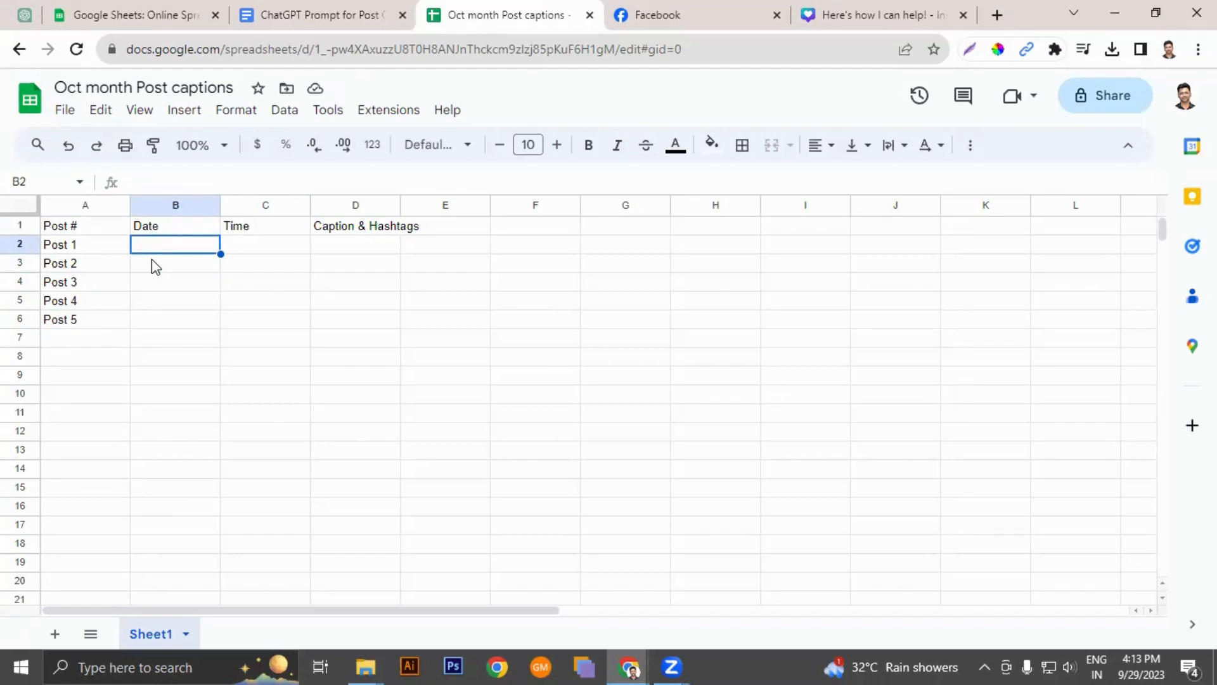
type("2")
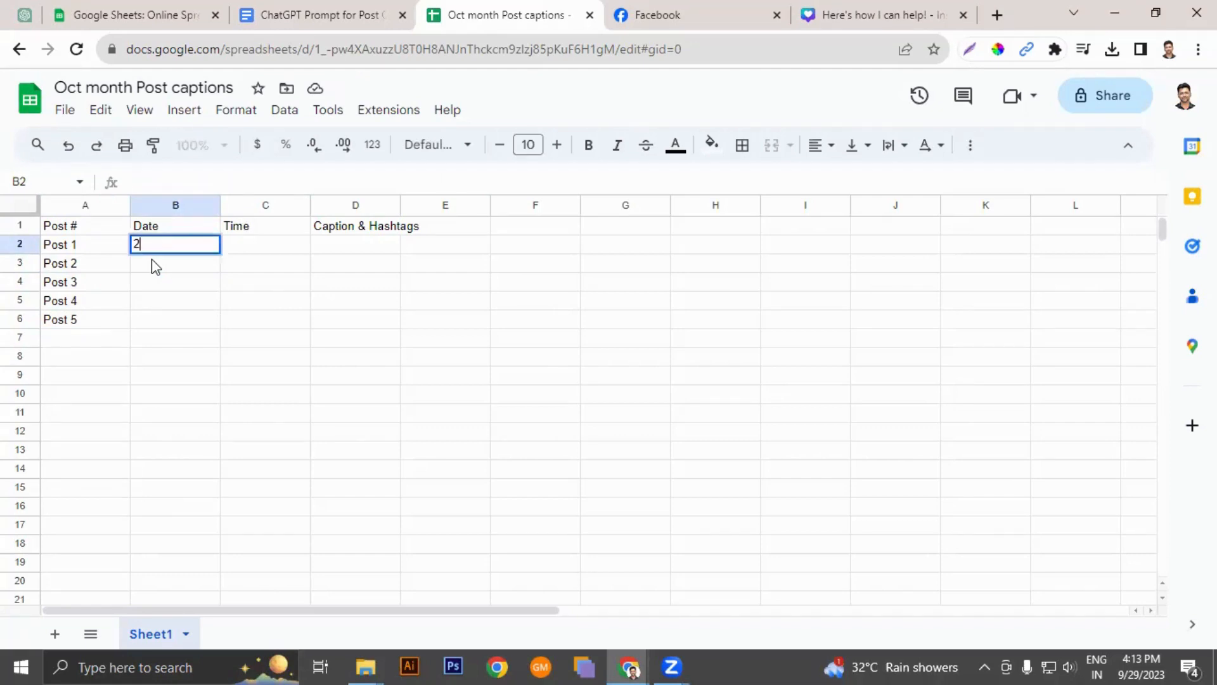
type("nd oct")
key("BackSpace")
key("BackSpace")
key("BackSpace")
type("Oct")
key("Return")
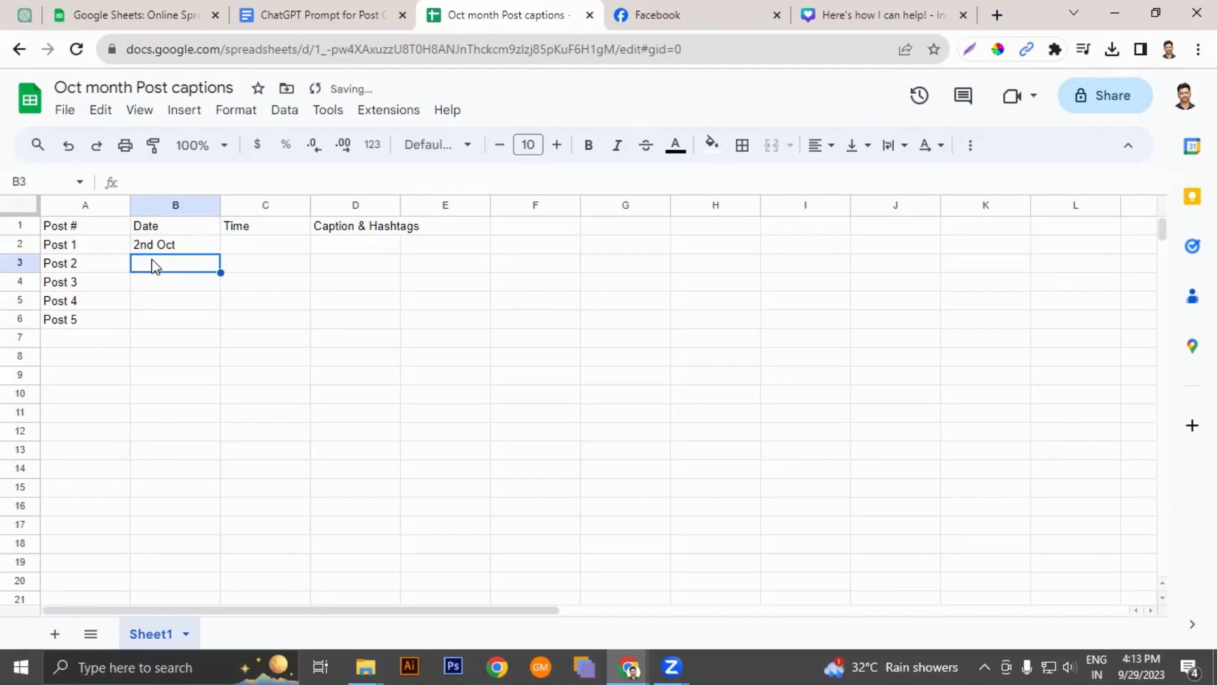
Step: Enter the dates 5th Oct, 8th Oct, 12th Oct and 15th Oct for Posts 2 to 5
type("5th Oct")
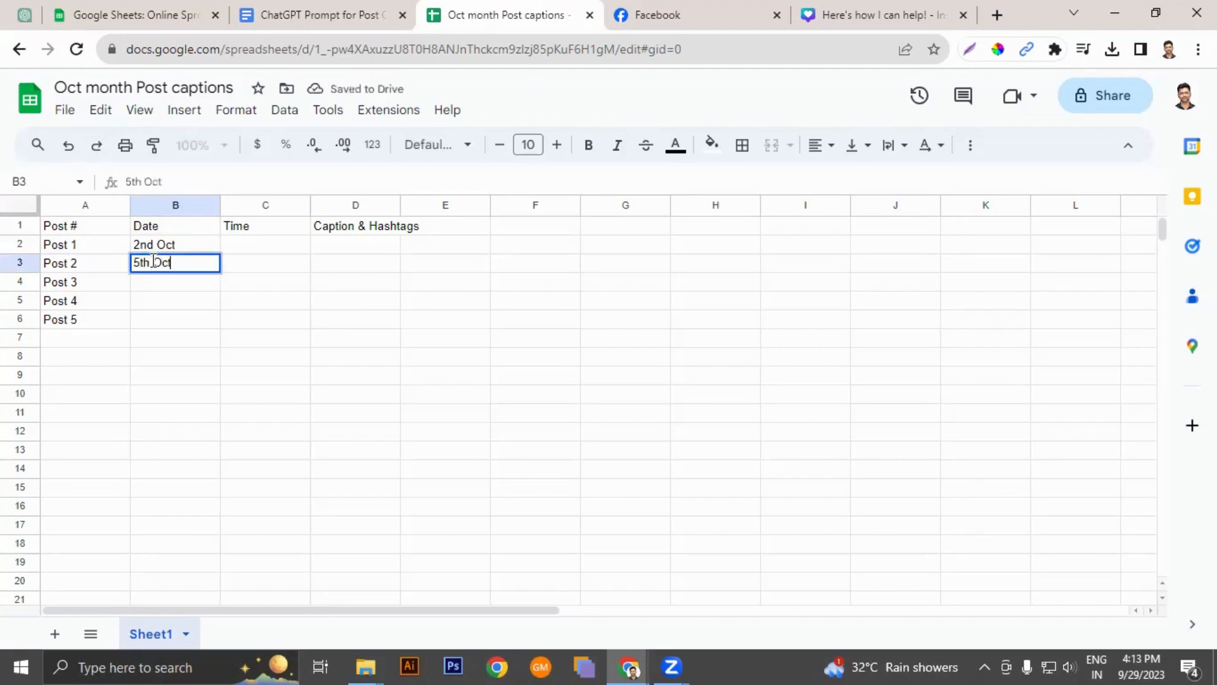
key("Return")
type("8th Oct")
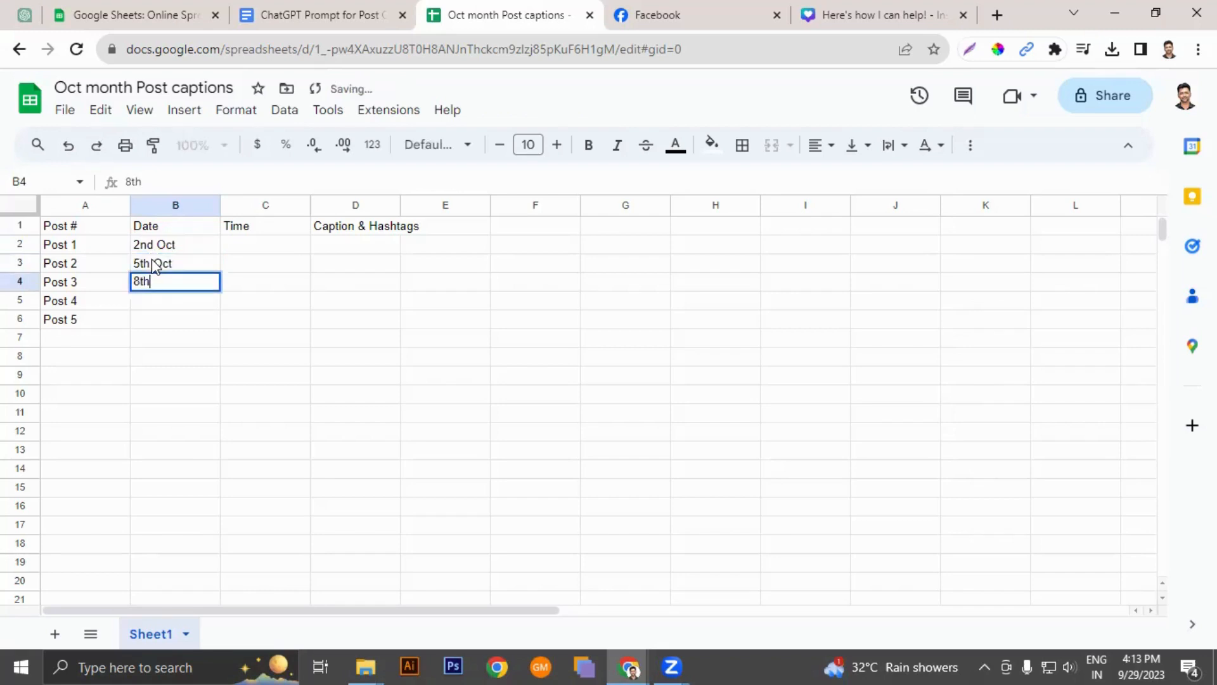
key("Return")
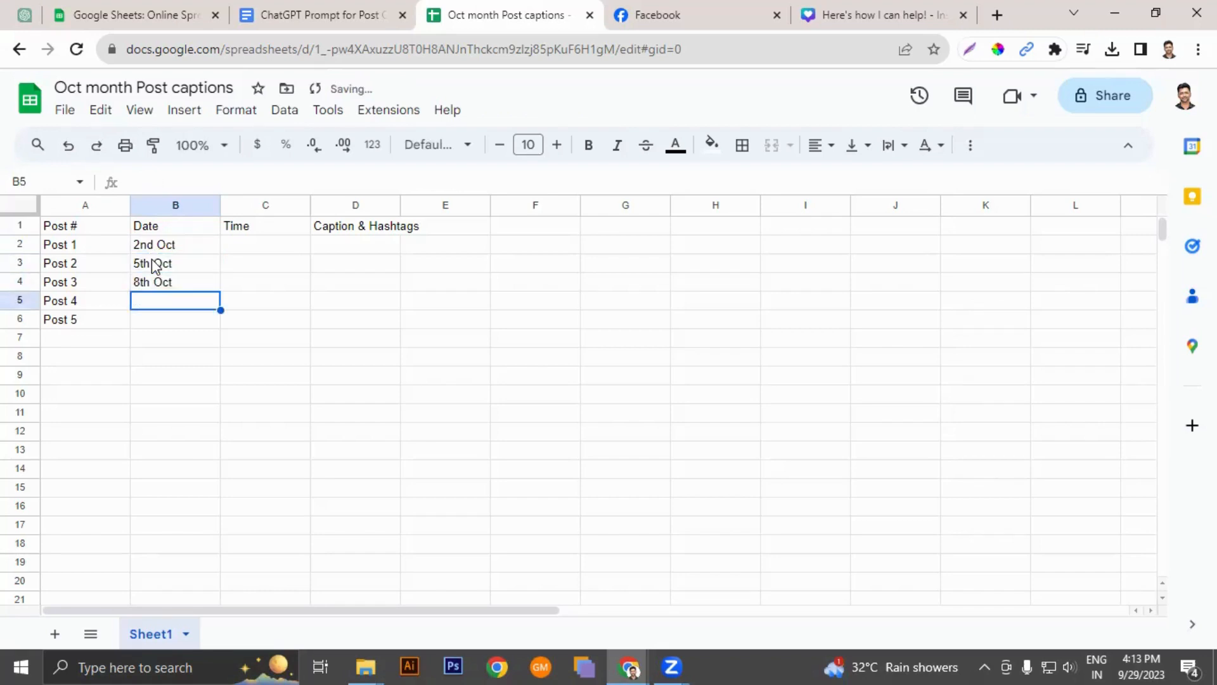
type("12th Oct")
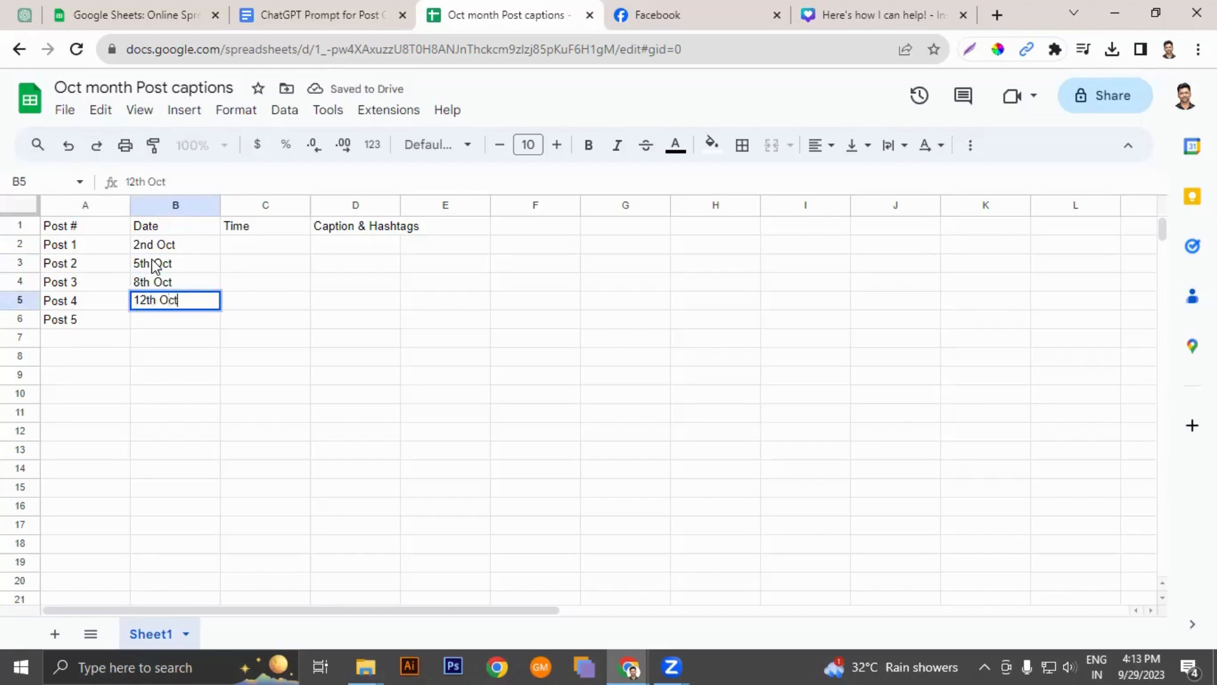
key("Return")
type("15th Oct")
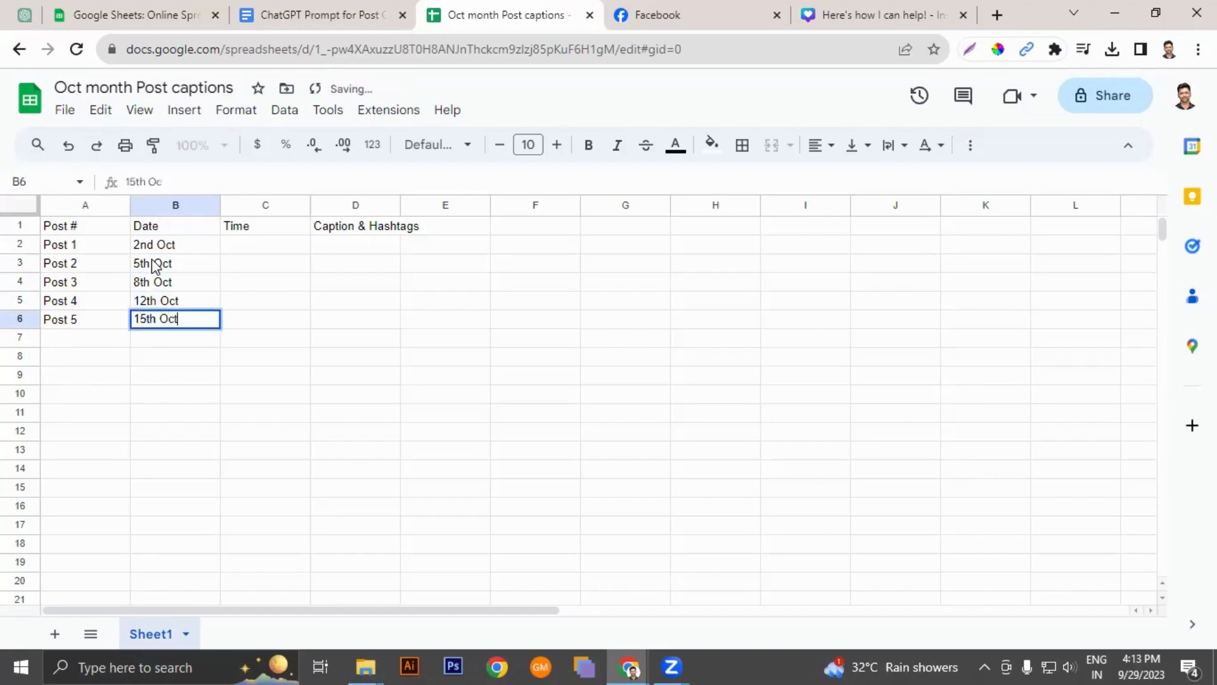
key("Tab")
Step: Enter 9:00 am as the time for Post 1 in cell C2
key("Up")
key("Up")
key("Up")
key("Up")
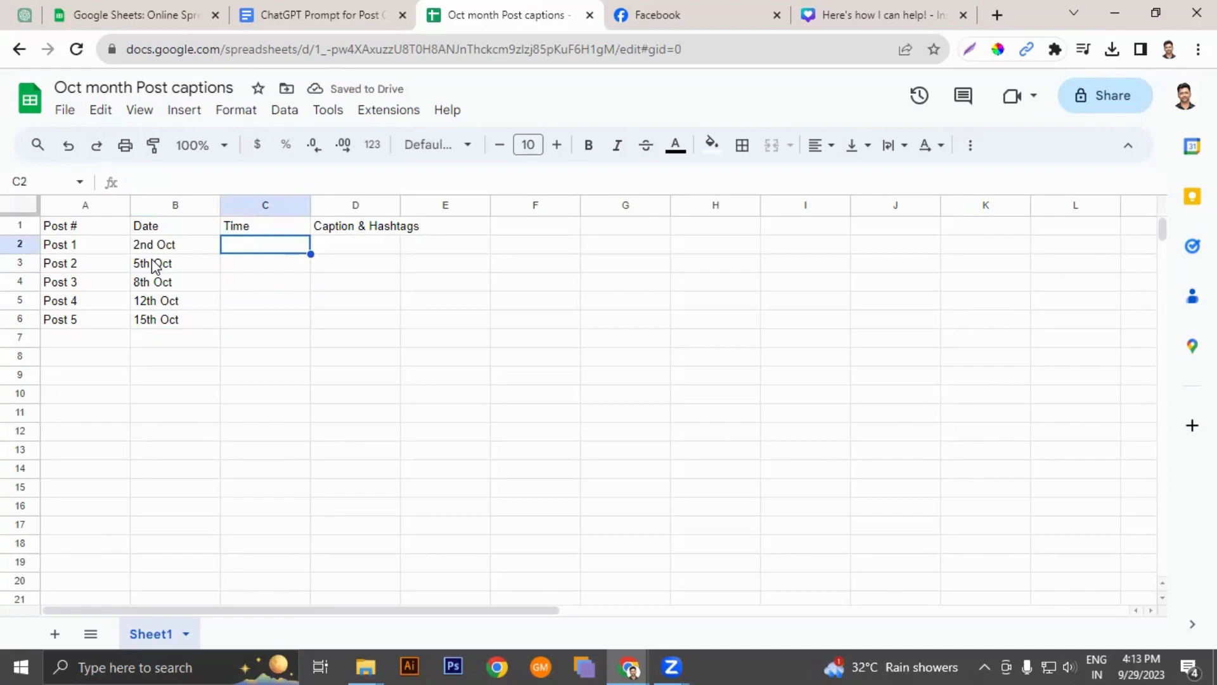
type("9")
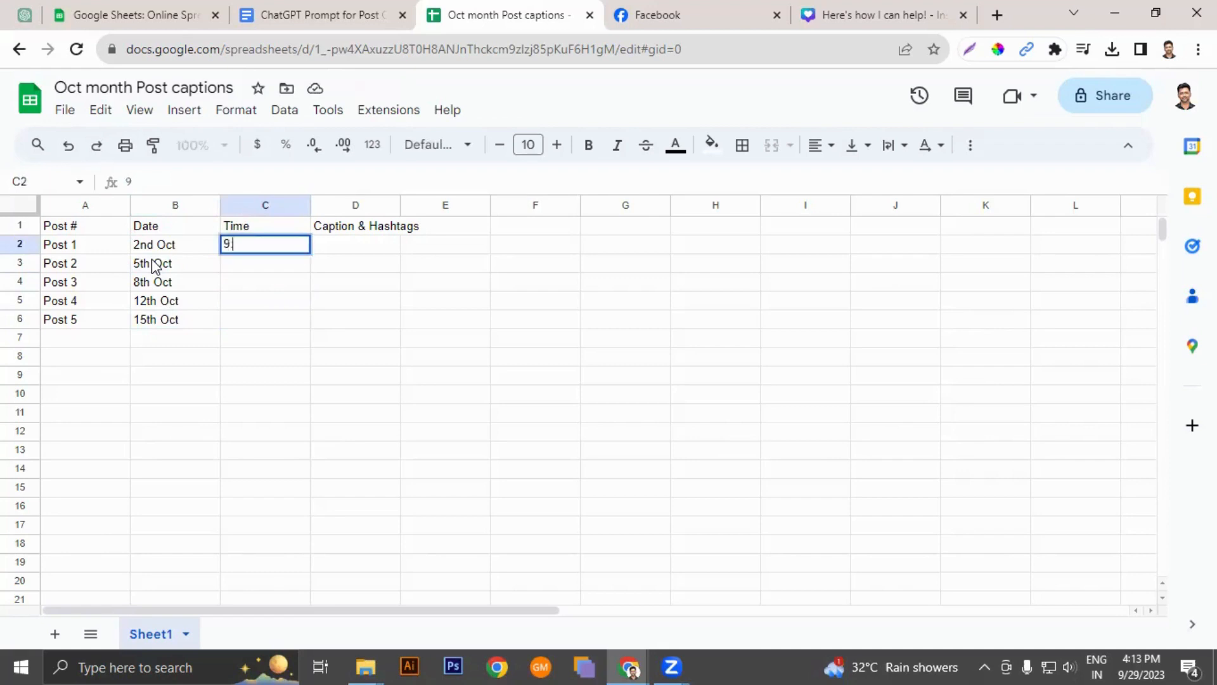
type(":00 am")
key("Return")
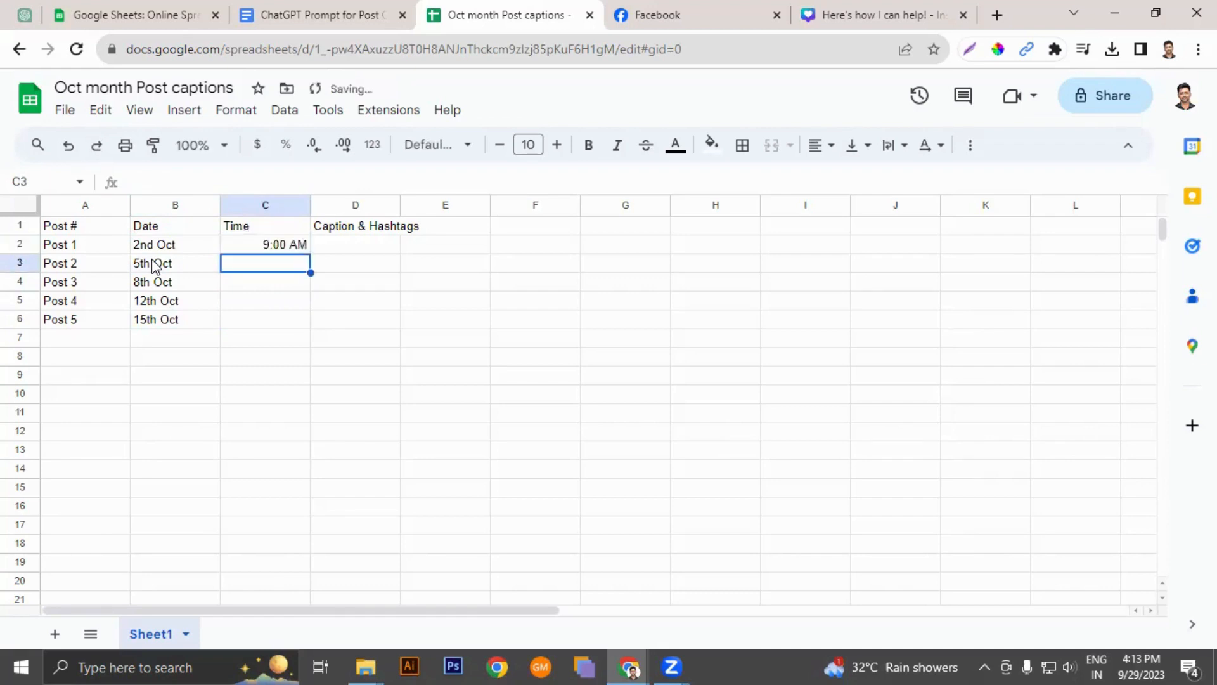
Step: Copy the Post 1 time into cells C3 to C6 for Posts 2 to 5
key("Up")
key("ctrl+c")
key("Down")
key("shift+Down")
key("shift+Down")
key("shift+Down")
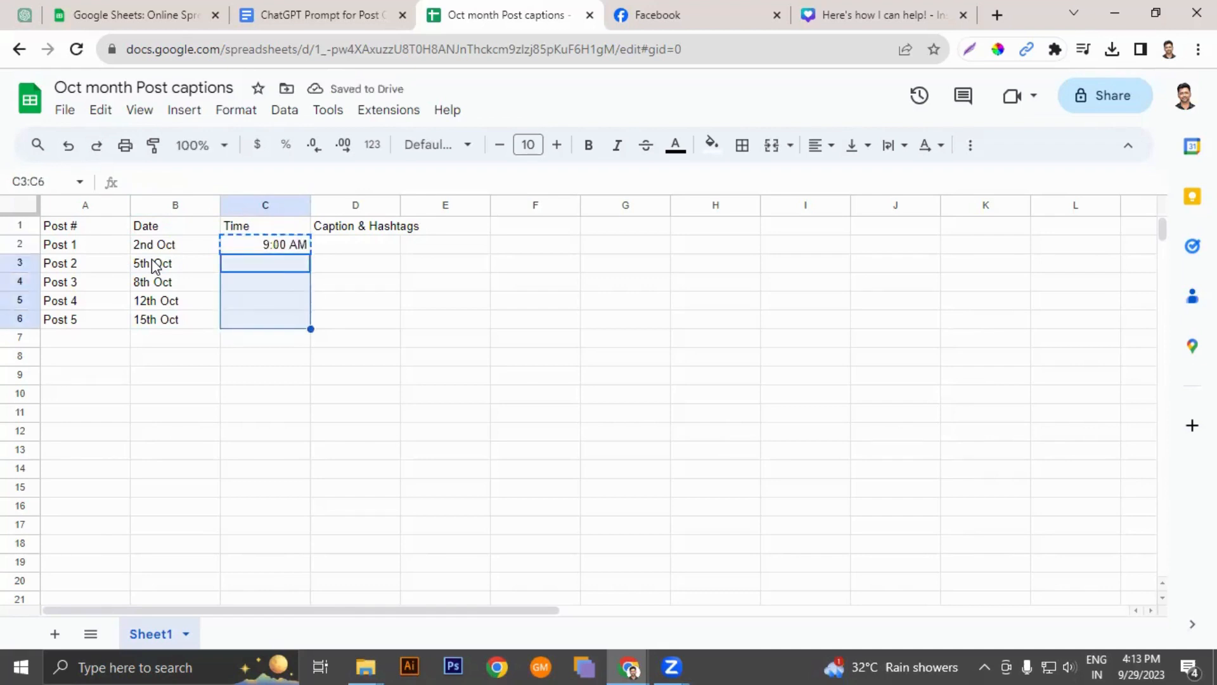
key("ctrl+v")
key("Right")
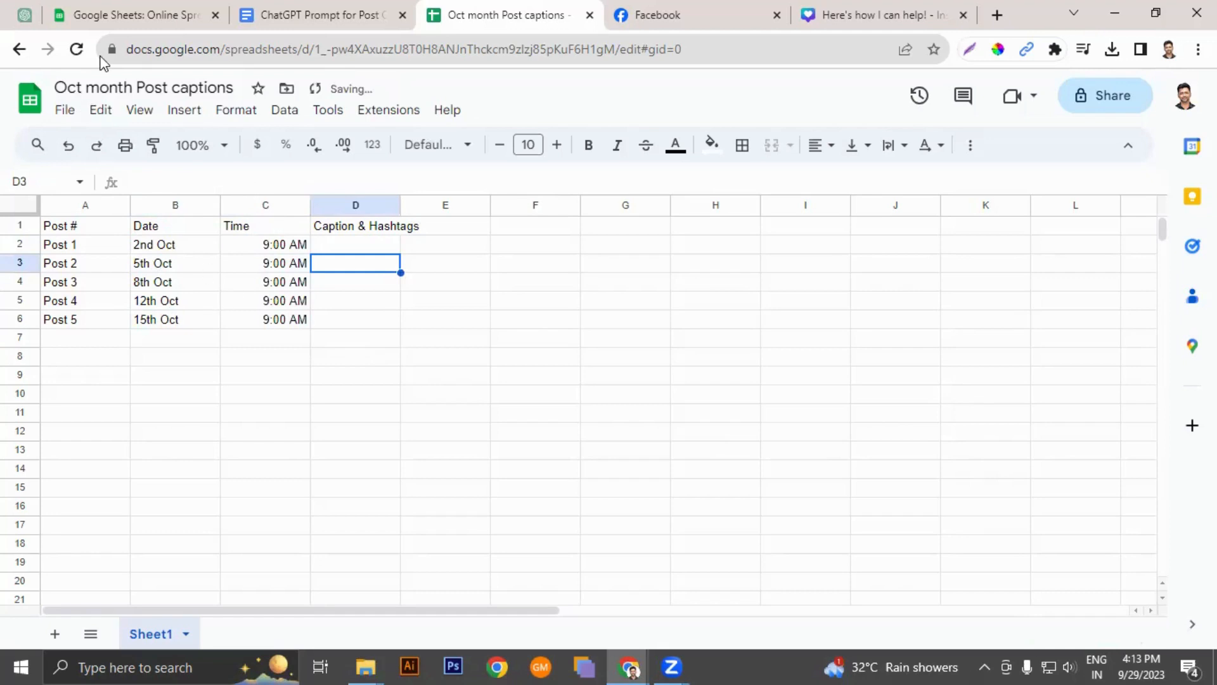
Step: Copy the "Make your Preschool more Visible!" caption with its hashtags from ChatGPT into cell D2 of the spreadsheet
left_click(25, 15)
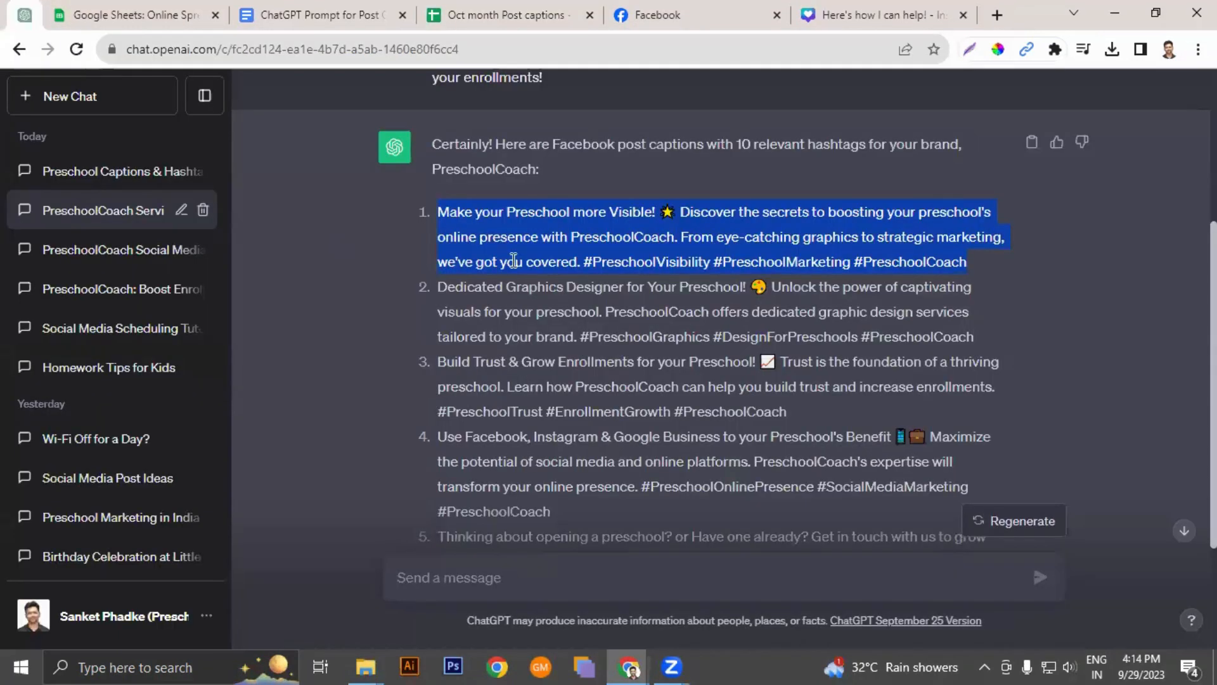
right_click(496, 212)
left_click(533, 226)
left_click(488, 15)
double_click(354, 248)
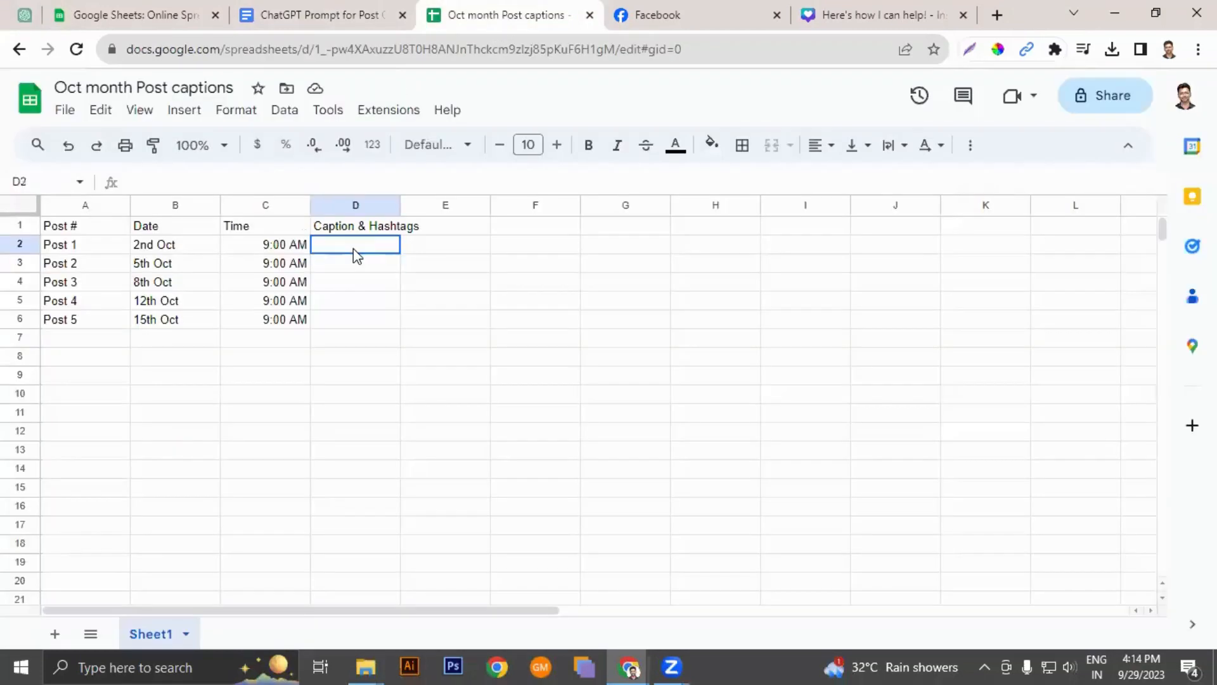
key("ctrl+v")
left_click(411, 325)
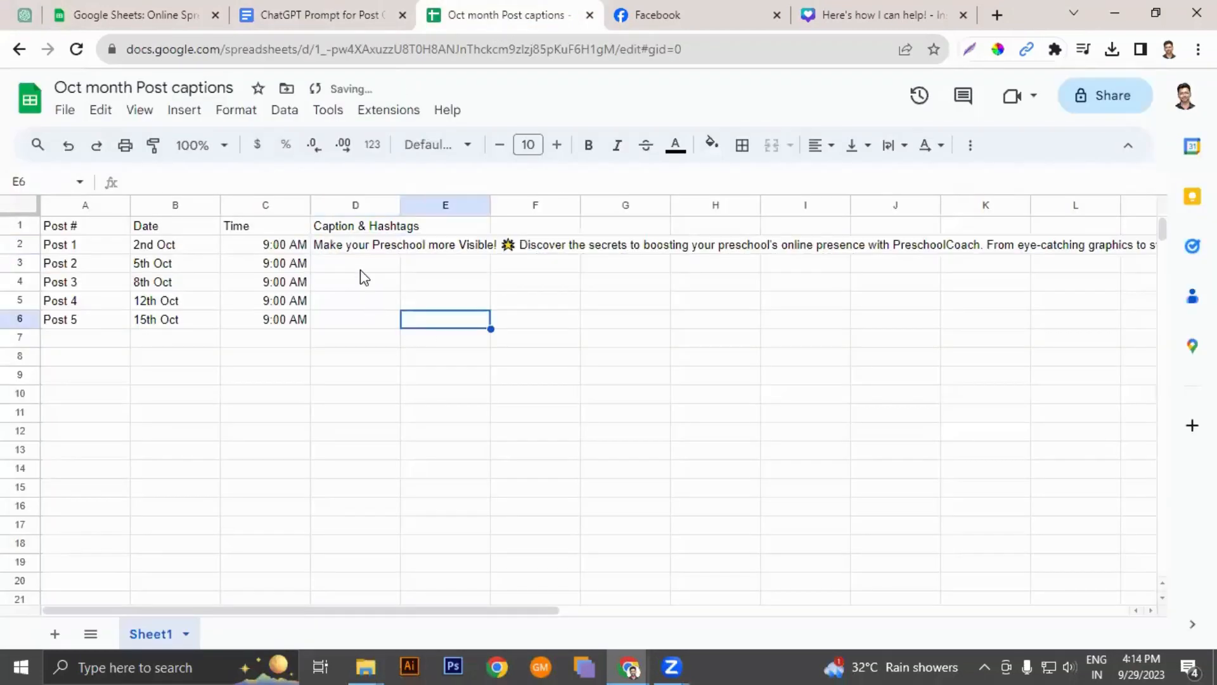
Step: Copy the "Dedicated Graphics Designer for Your Preschool!" caption with its hashtags from ChatGPT into cell D3 for Post 2
left_click(360, 268)
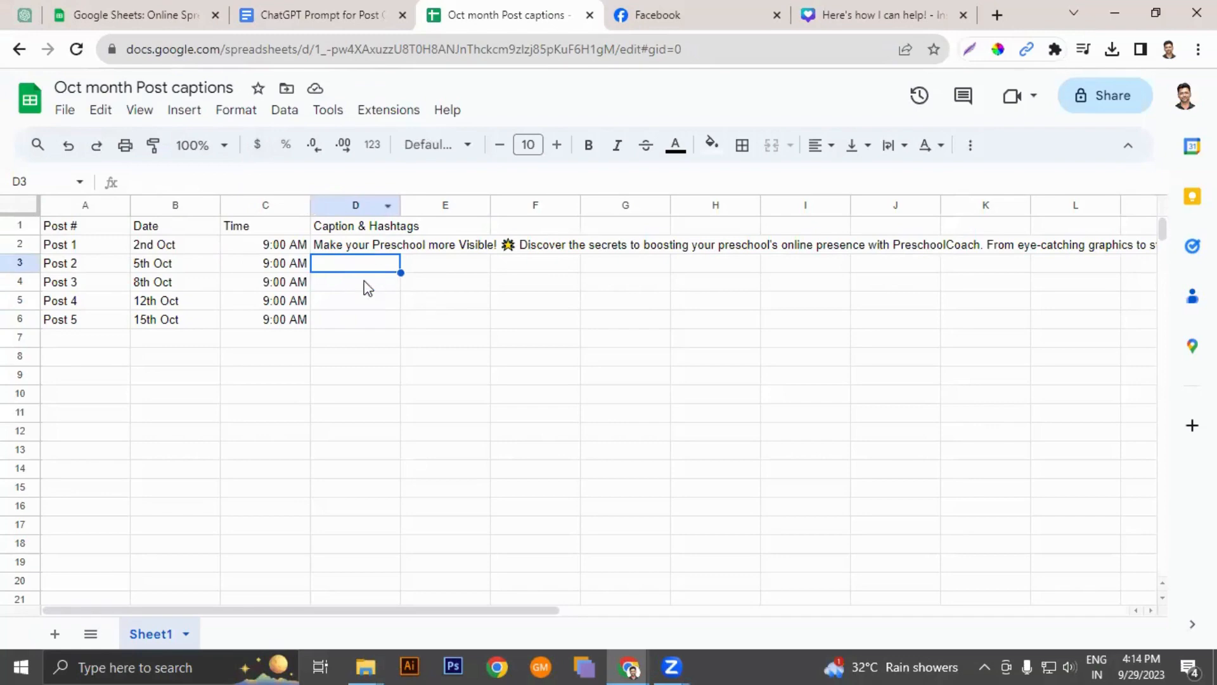
key("ctrl+1")
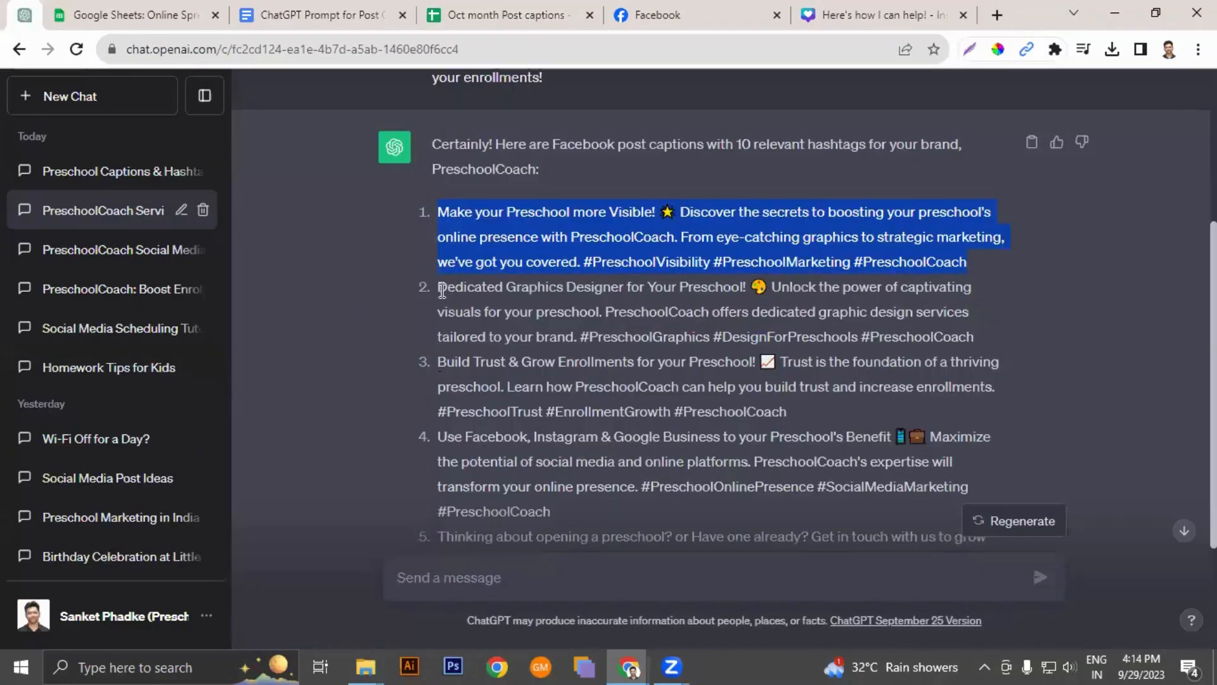
left_click_drag(438, 289, 979, 344)
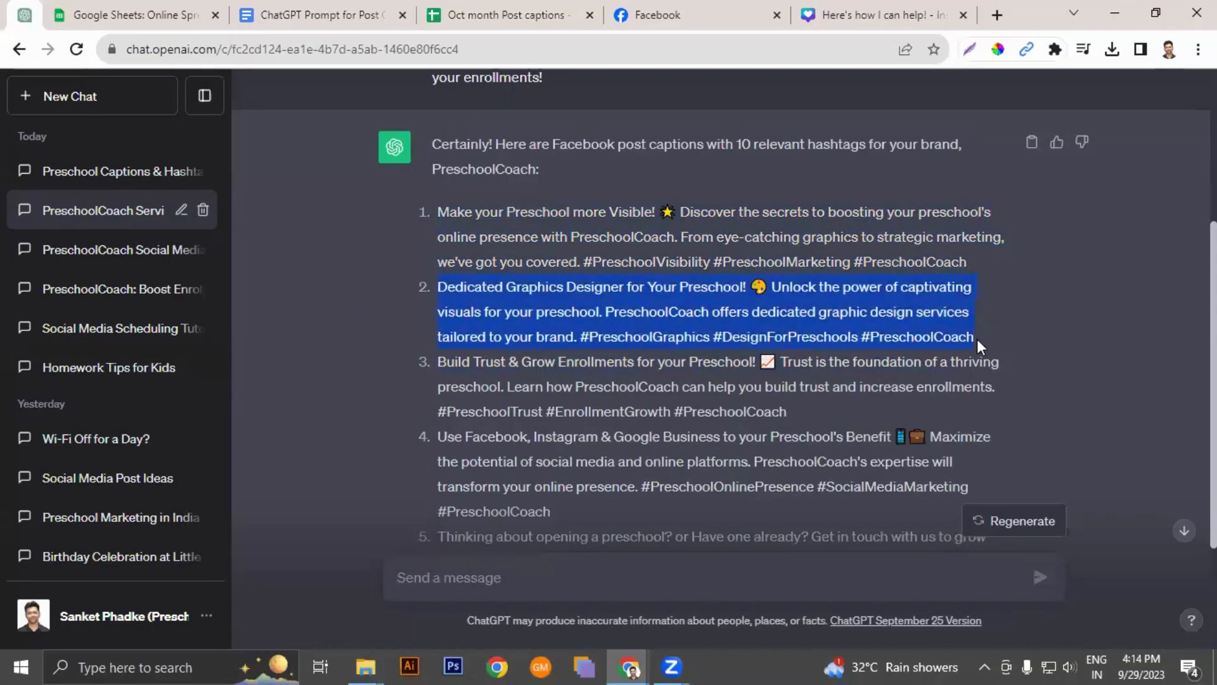
left_click(477, 17)
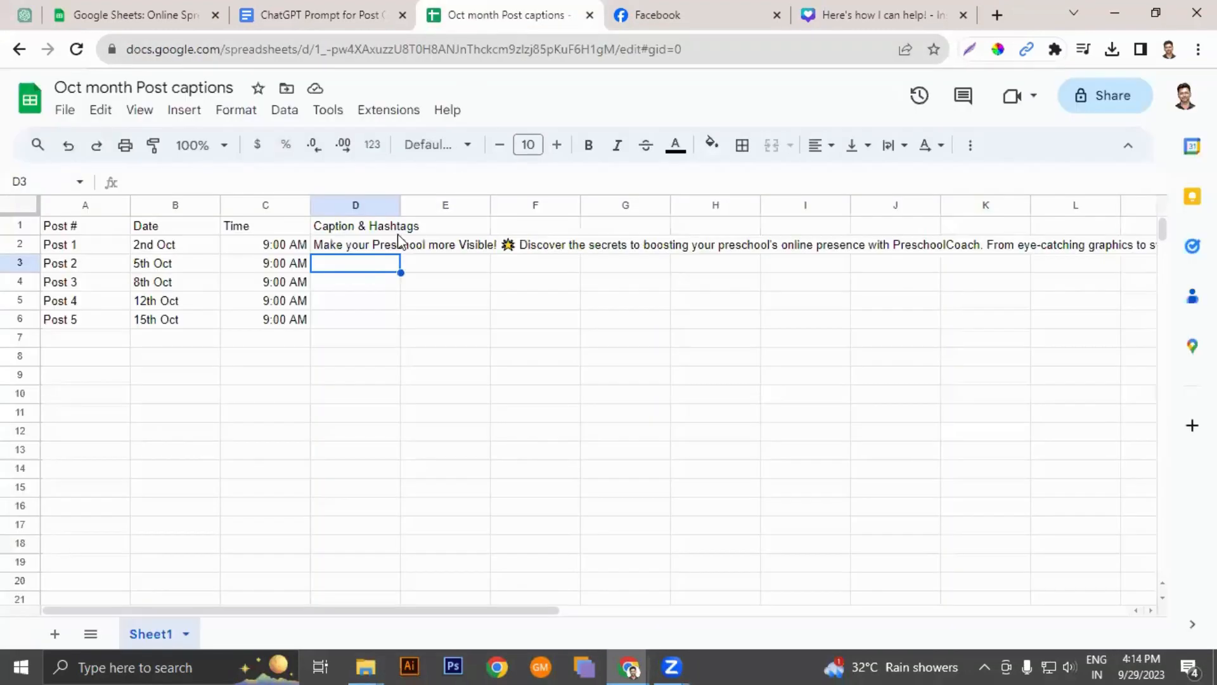
double_click(366, 261)
key("ctrl+v")
key("Return")
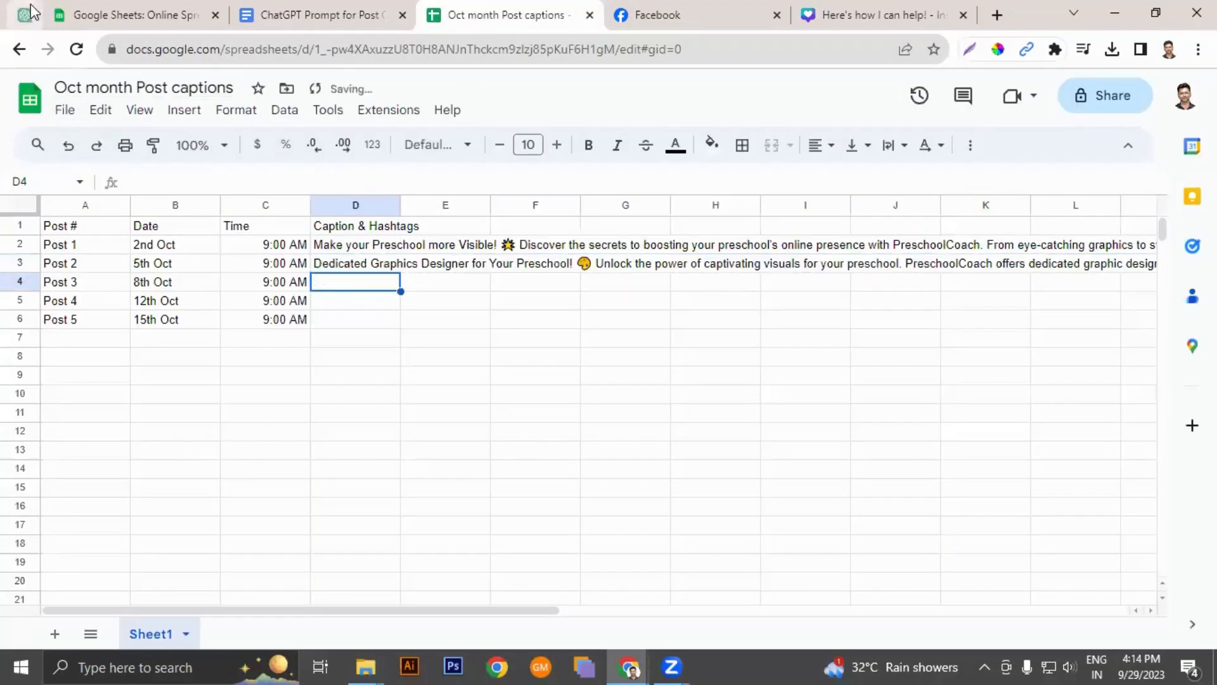
Step: Copy the "Build Trust & Grow Enrollments for your Preschool!" caption with its hashtags from ChatGPT into cell D4 for Post 3
key("ctrl+1")
scroll(535, 420, "down", 3)
left_click_drag(438, 182, 798, 235)
left_click(260, 13)
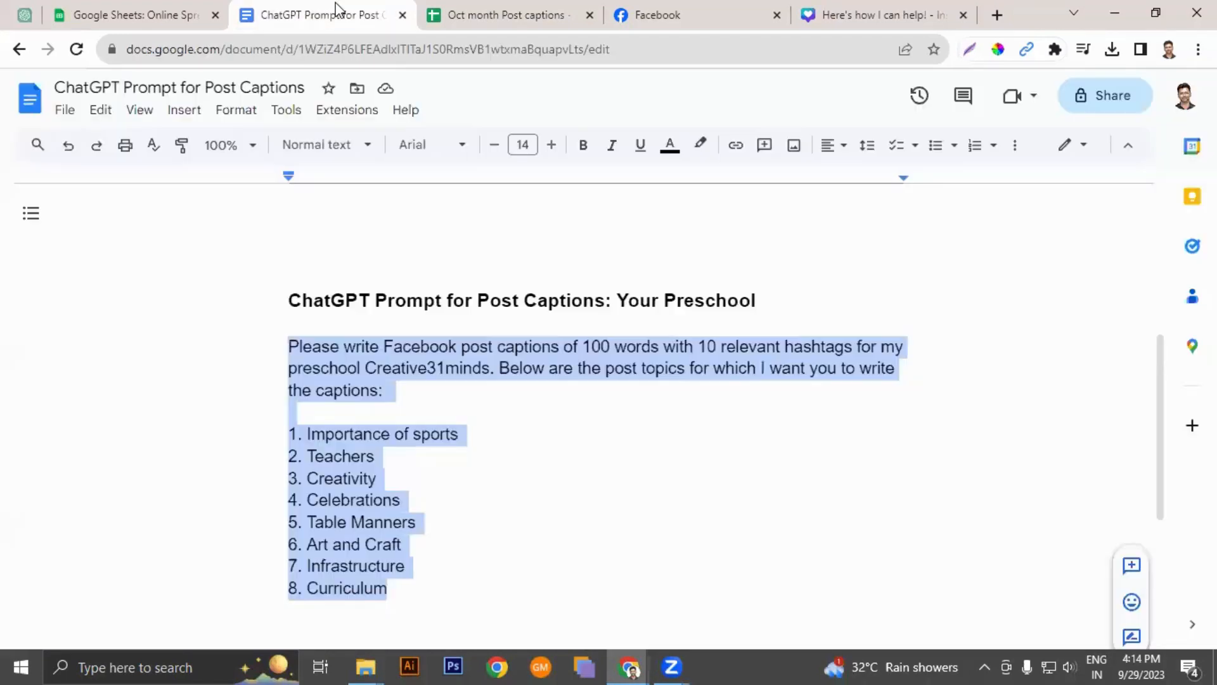
left_click(514, 12)
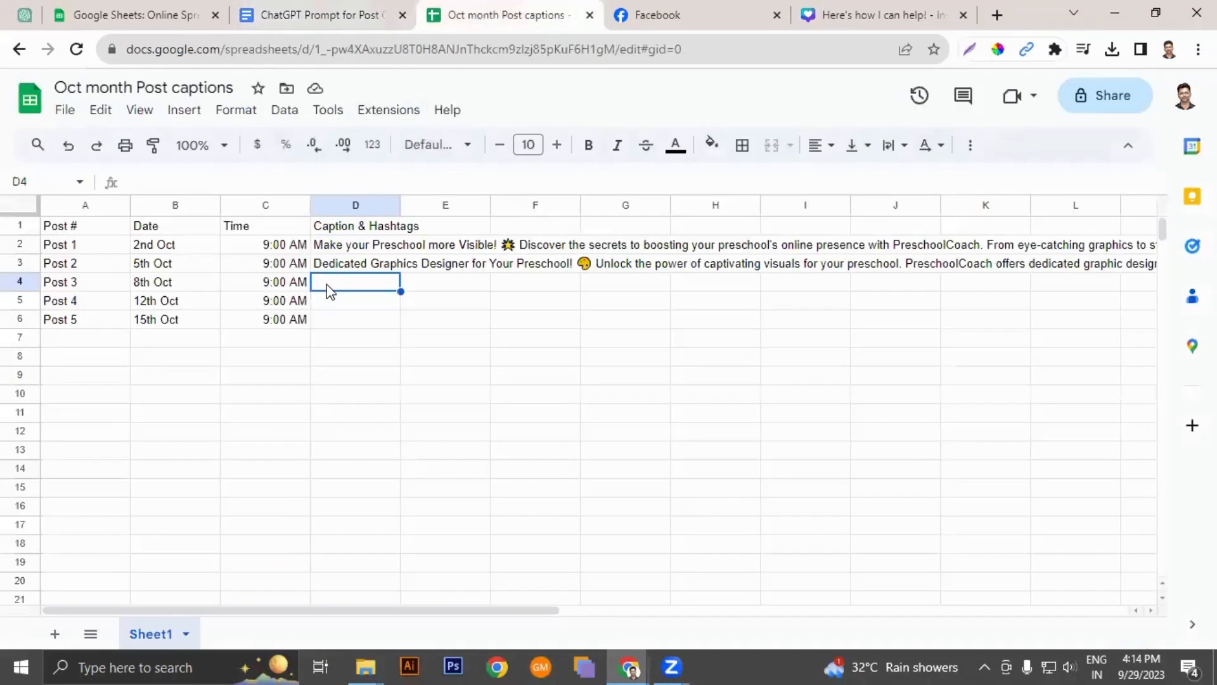
double_click(325, 277)
key("ctrl+v")
left_click(370, 361)
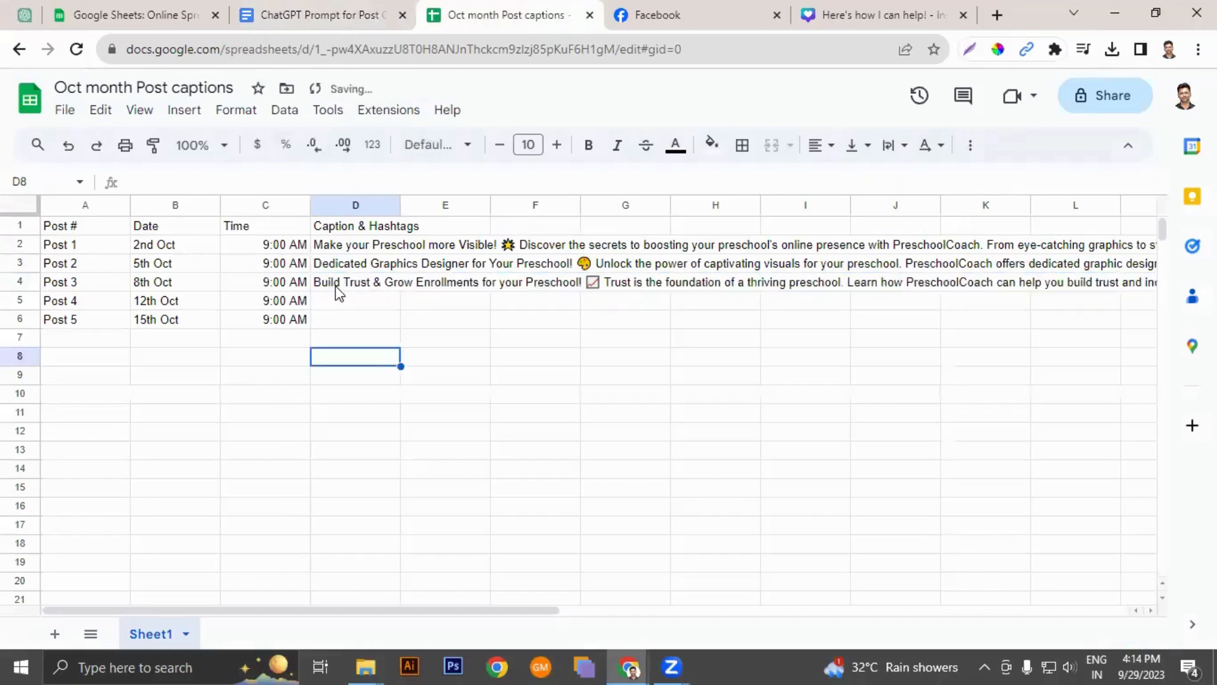
Step: Copy the "Use Facebook, Instagram & Google Business to your Preschool's Benefit" caption with its hashtags from ChatGPT into cell D5 for Post 4
left_click(340, 301)
left_click(33, 16)
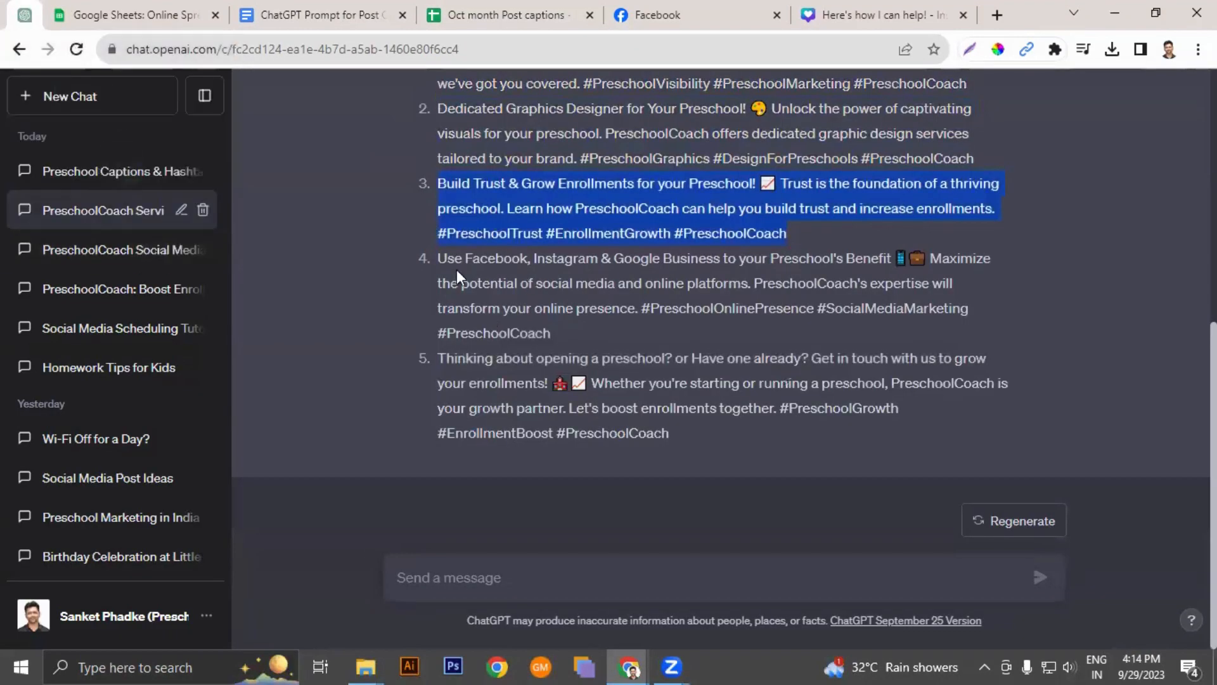
left_click_drag(439, 258, 599, 331)
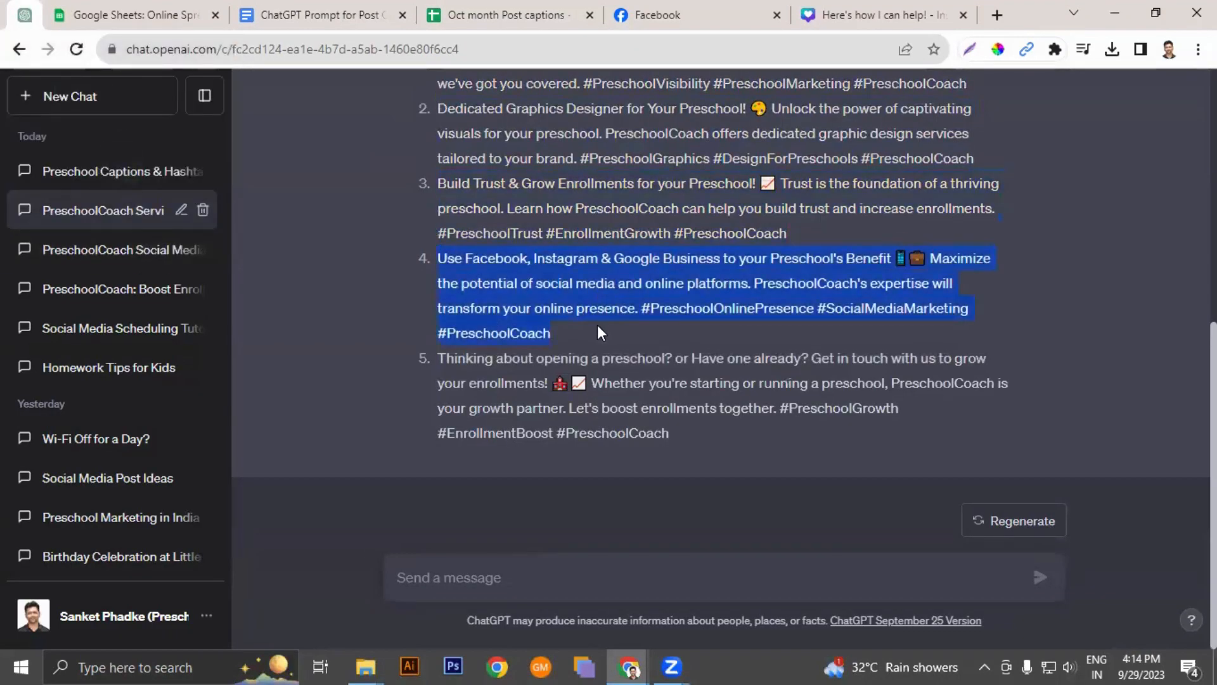
left_click(482, 13)
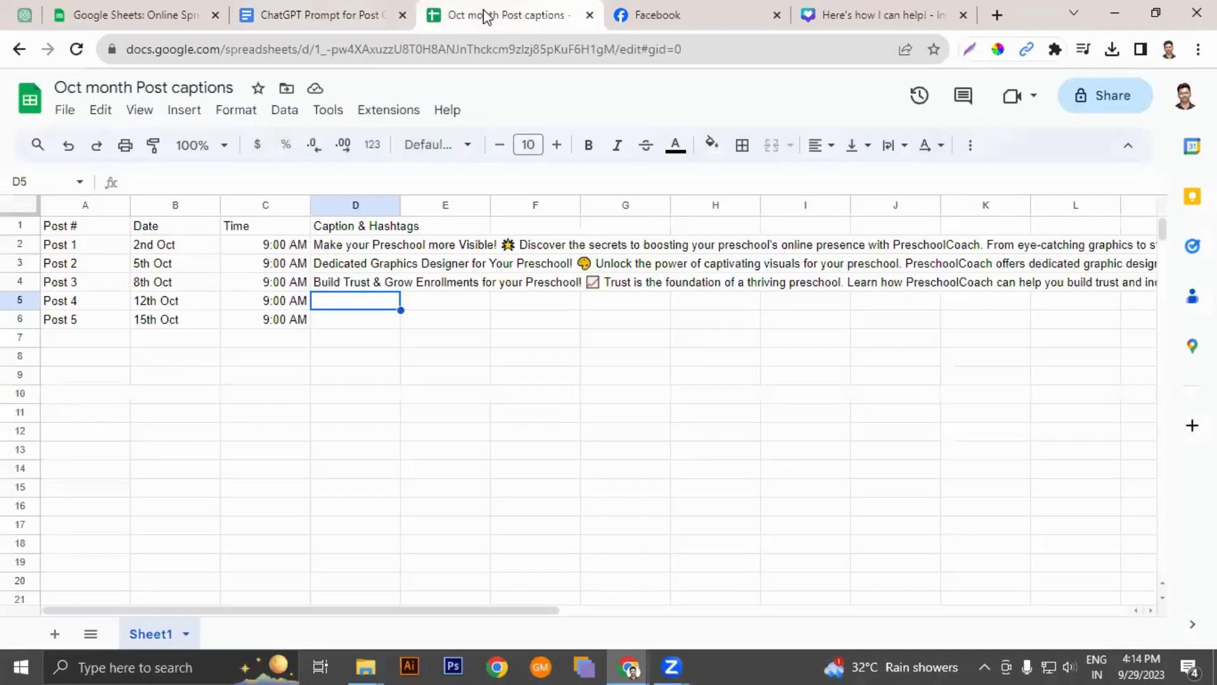
double_click(335, 295)
key("ctrl+v")
key("Return")
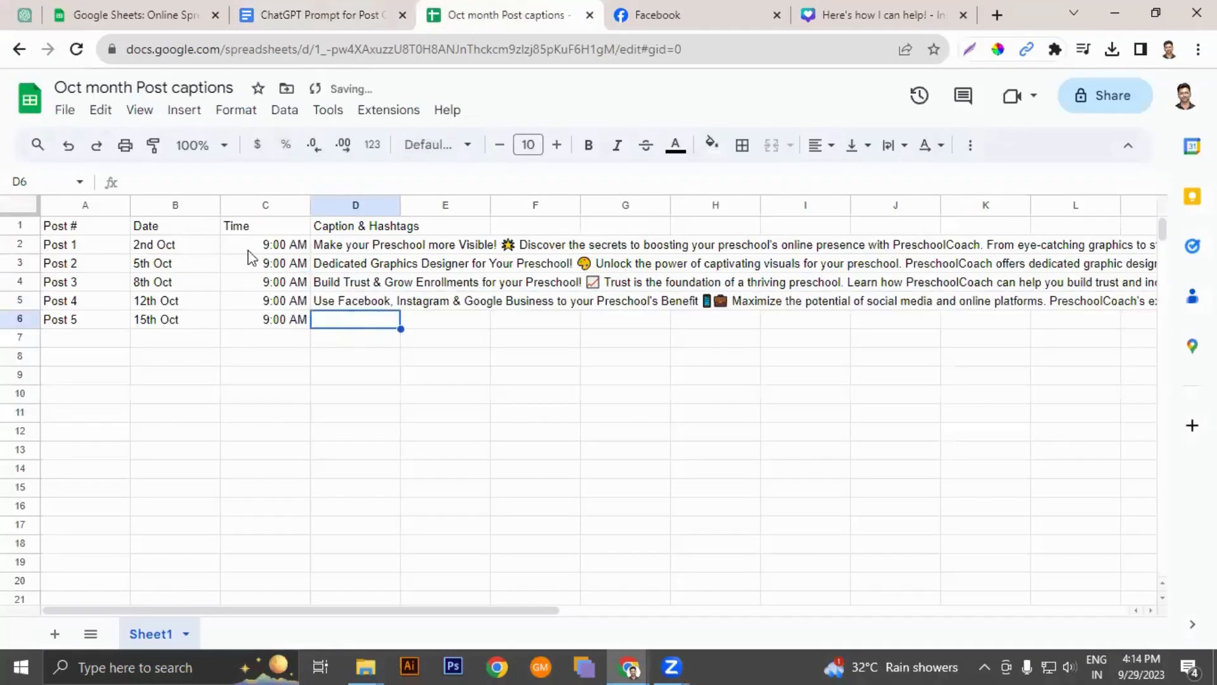
Step: Copy the "Thinking about opening a preschool?" caption with its hashtags from ChatGPT into cell D6 for Post 5
left_click(25, 15)
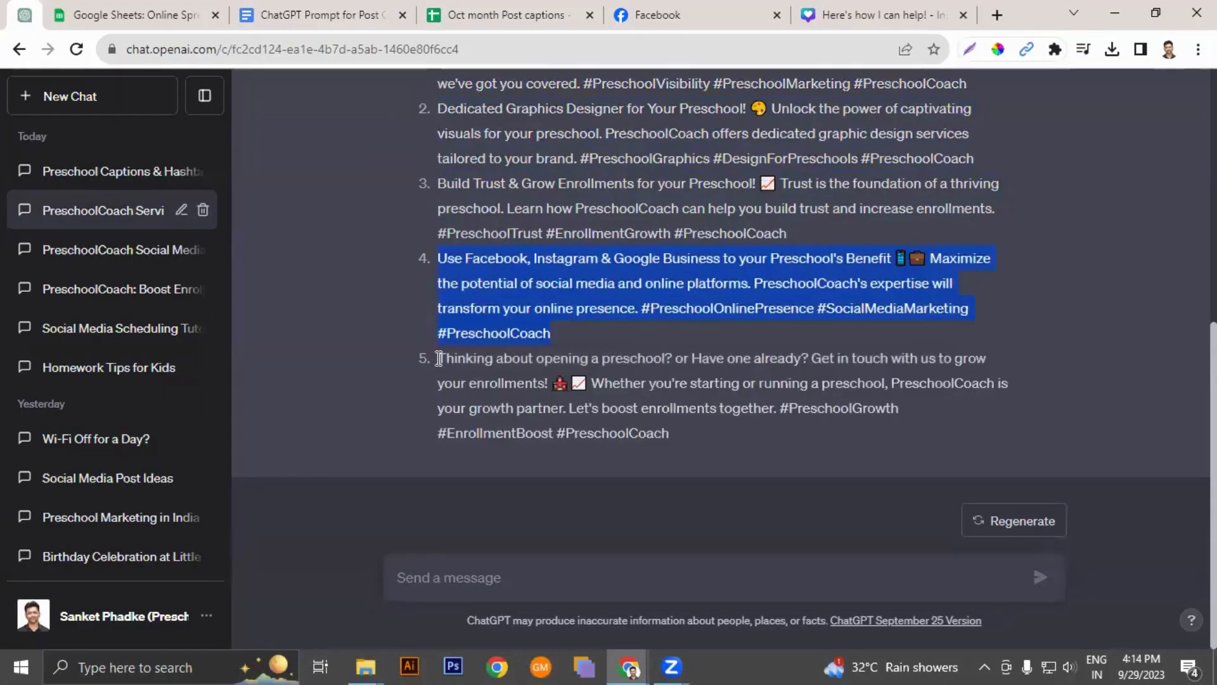
left_click_drag(439, 359, 690, 433)
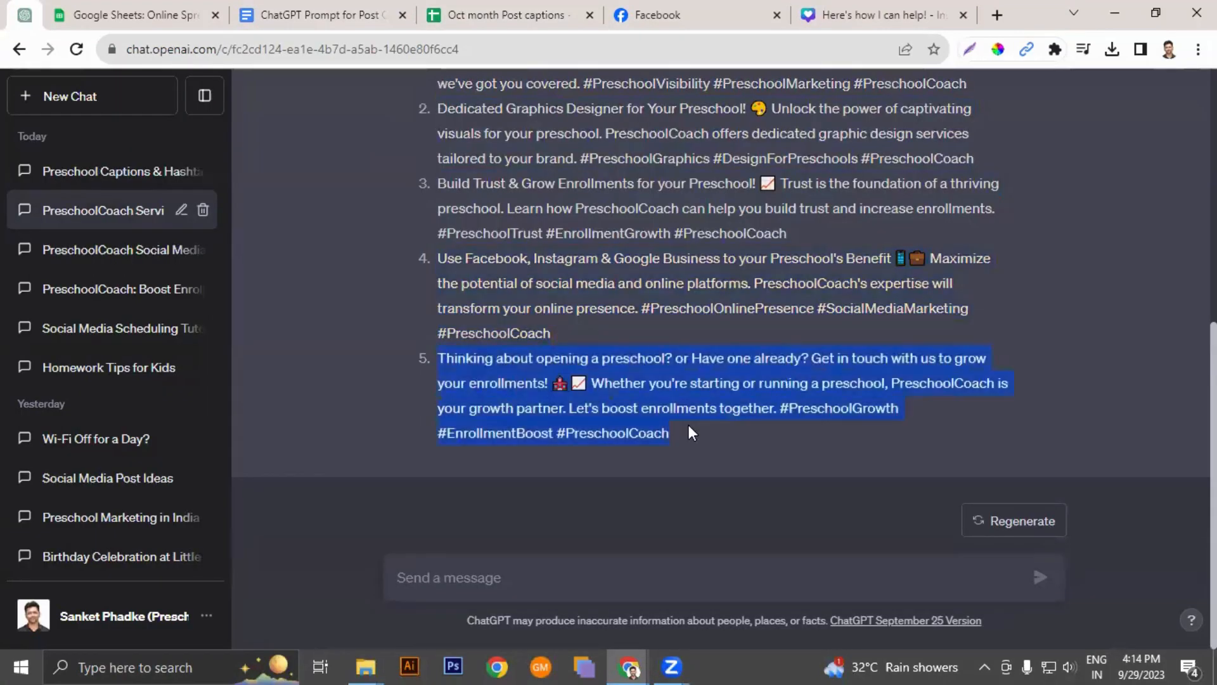
left_click(314, 18)
left_click(477, 18)
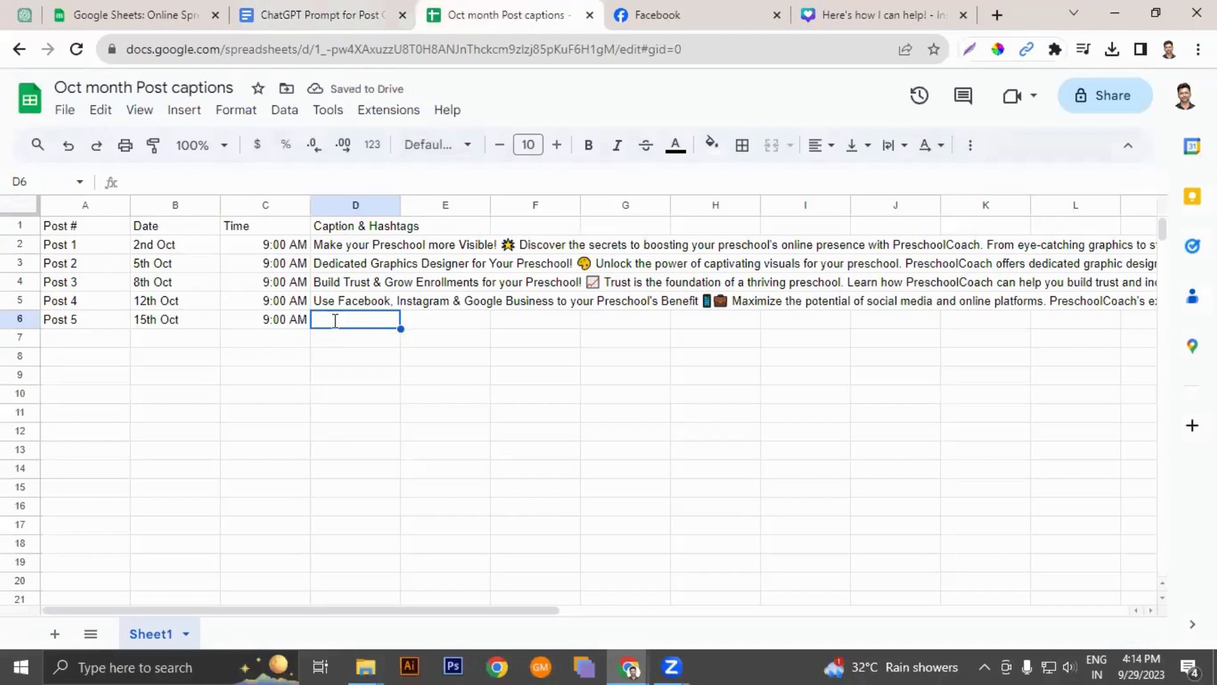
double_click(336, 320)
key("ctrl+v")
left_click(504, 427)
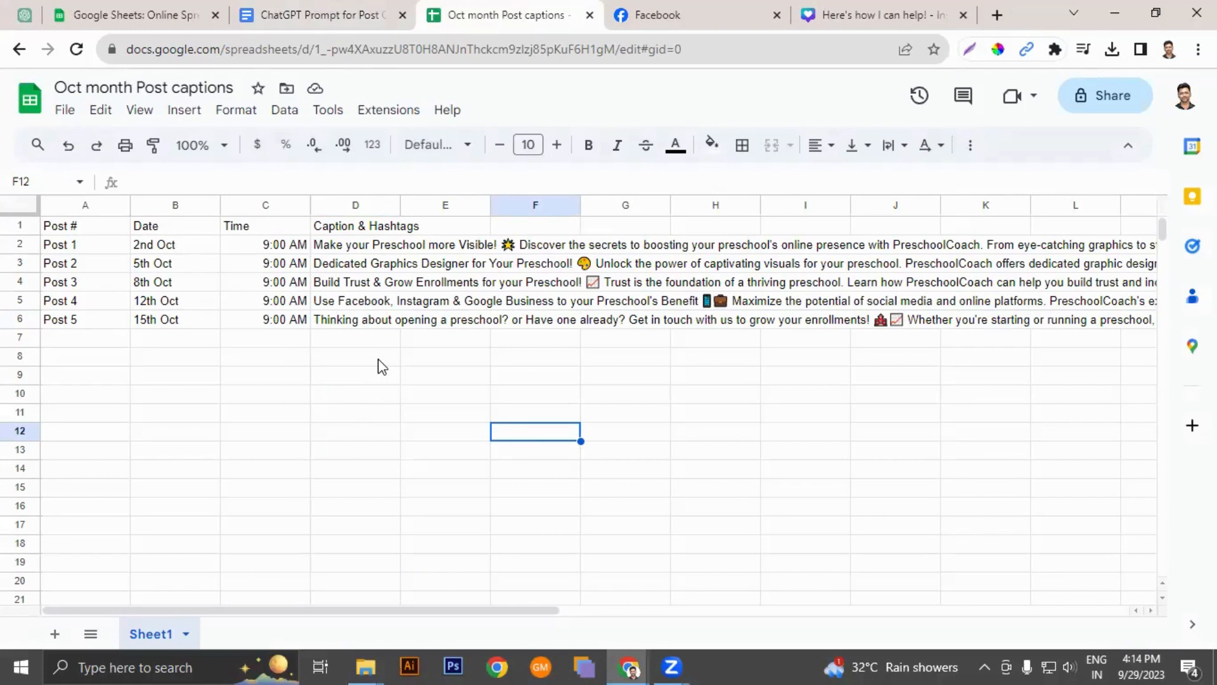
Step: Switch to Facebook and open the PreschoolCoach page
left_click(671, 16)
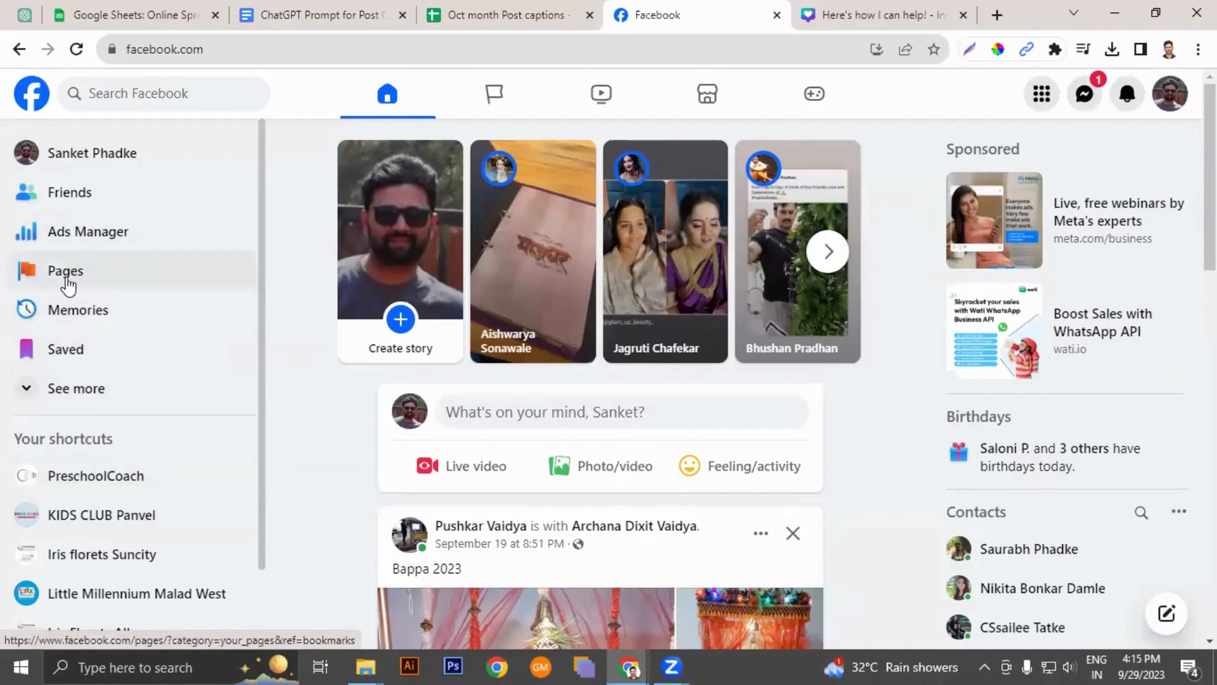
left_click(78, 485)
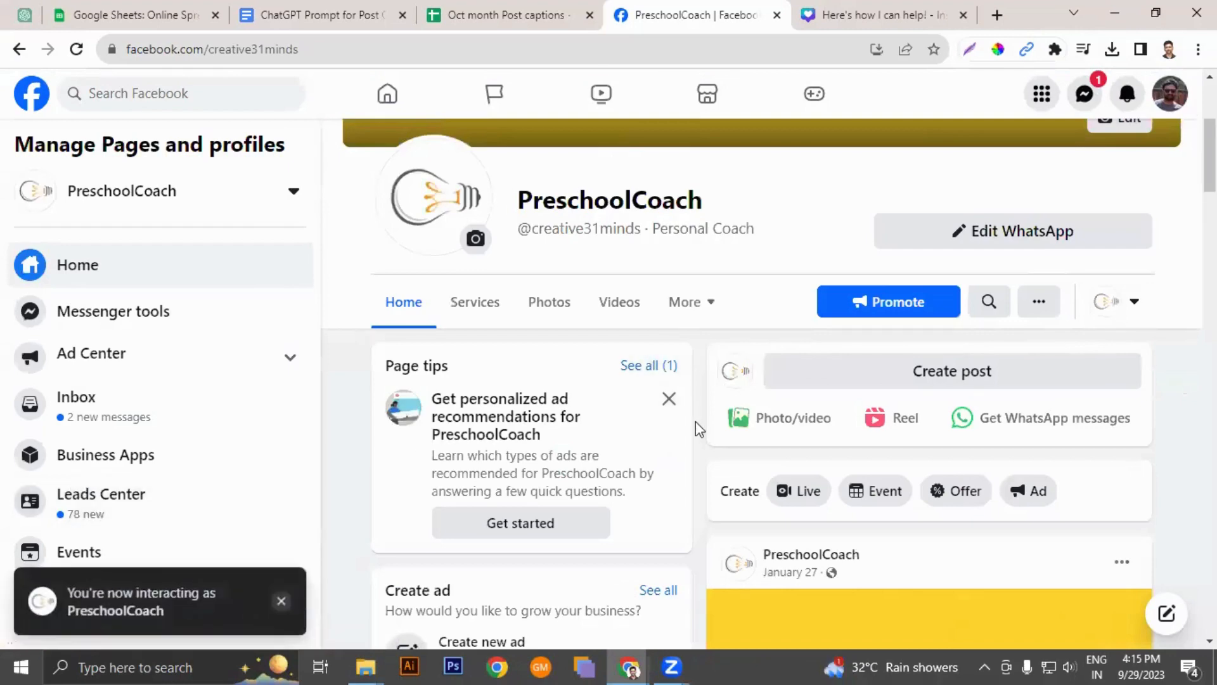
scroll(694, 421, "up", 5)
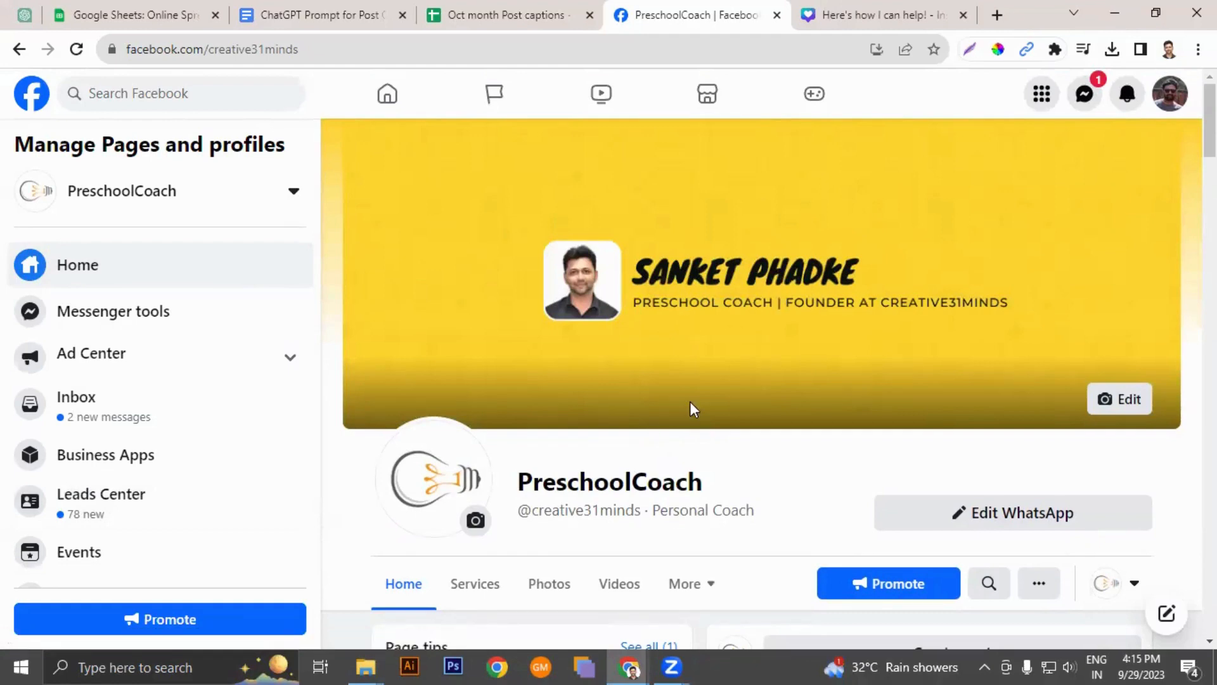
scroll(748, 425, "down", 4)
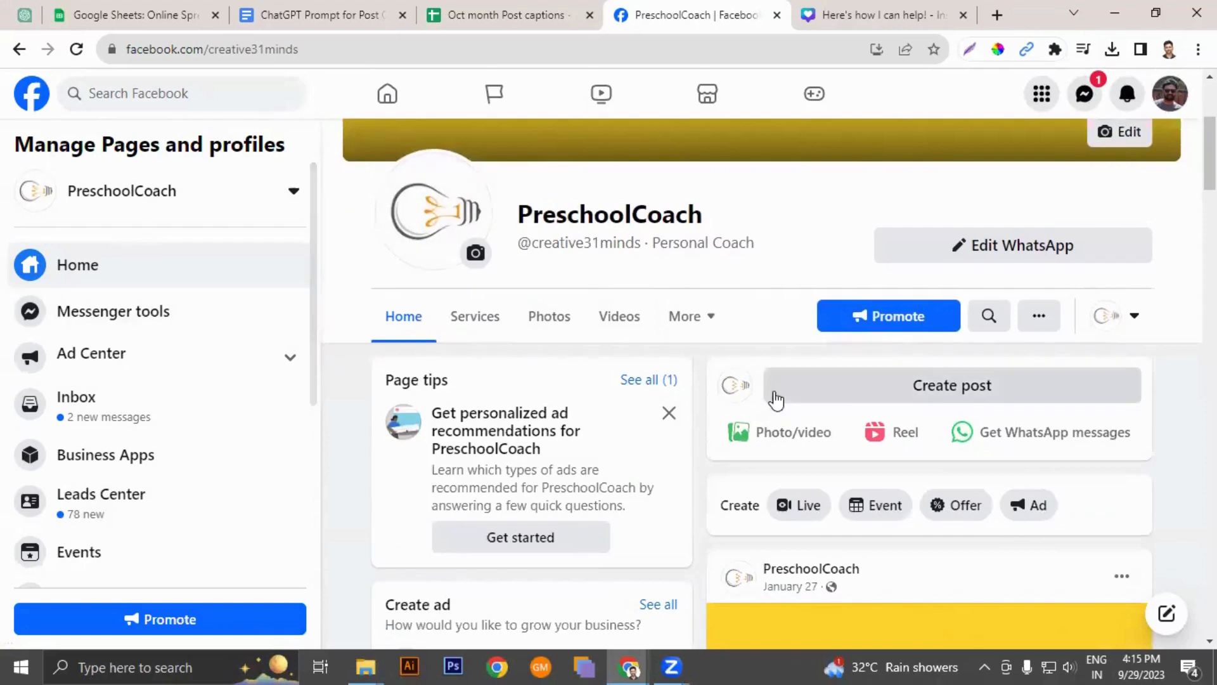
Step: Start a new post on the PreschoolCoach page and follow its scheduling link to Meta Business Suite
left_click(927, 393)
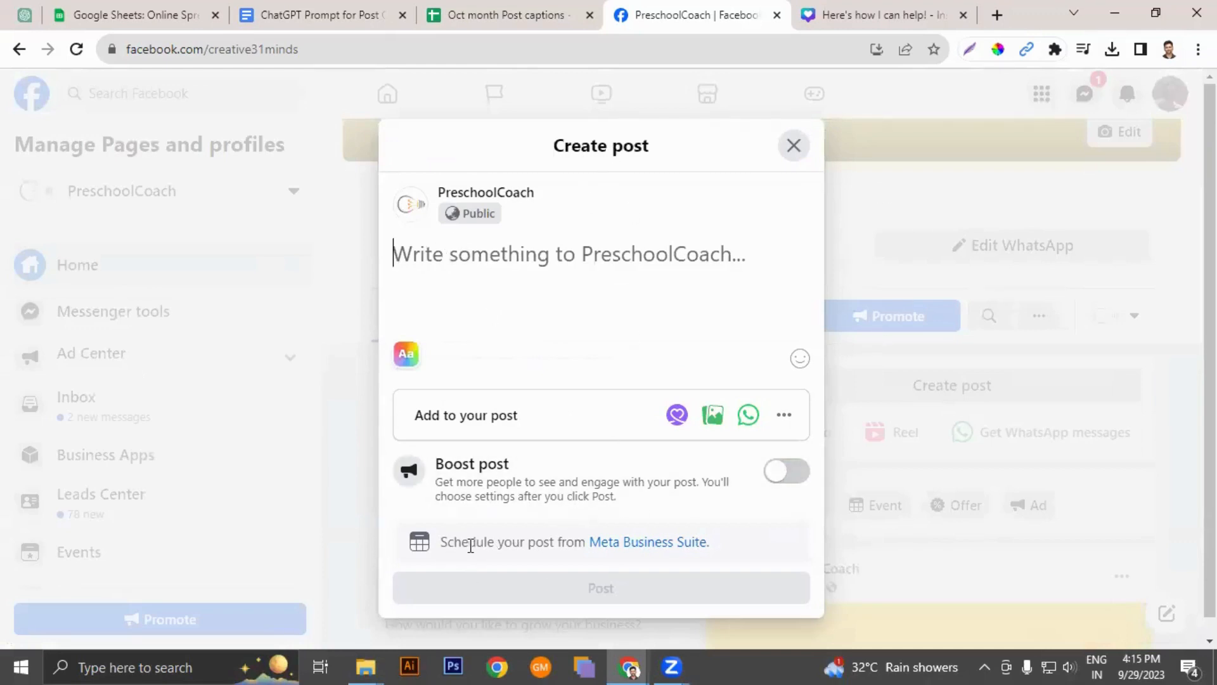
left_click_drag(441, 542, 750, 524)
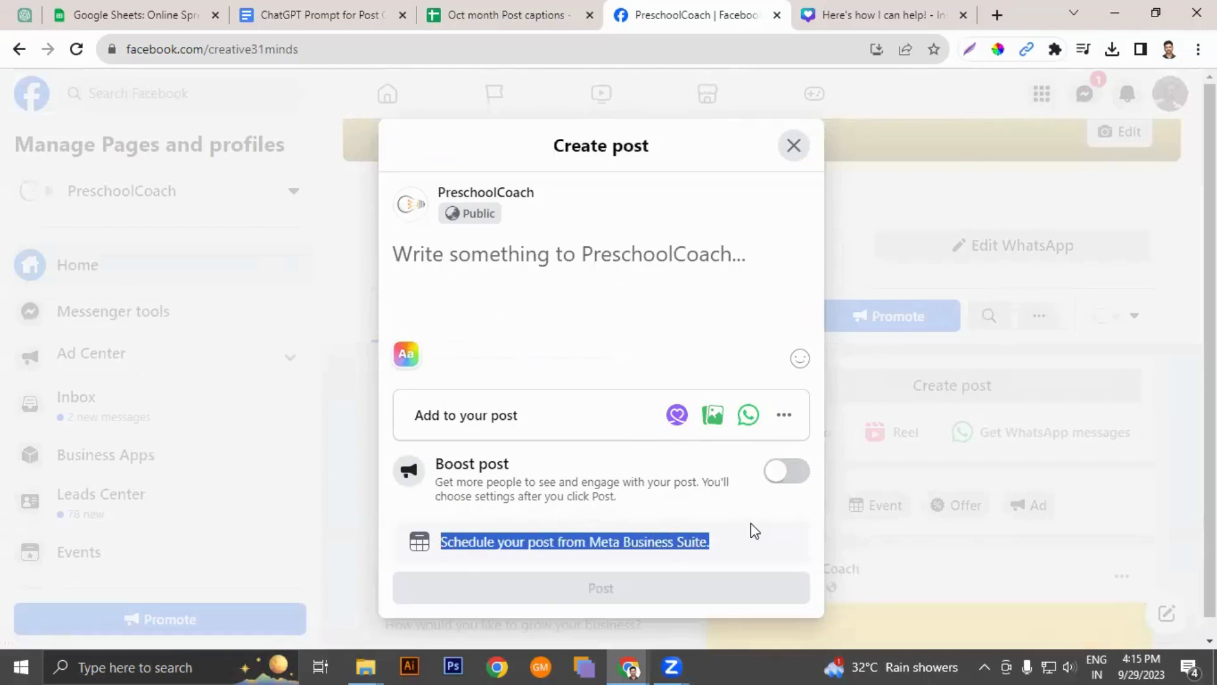
left_click(741, 514)
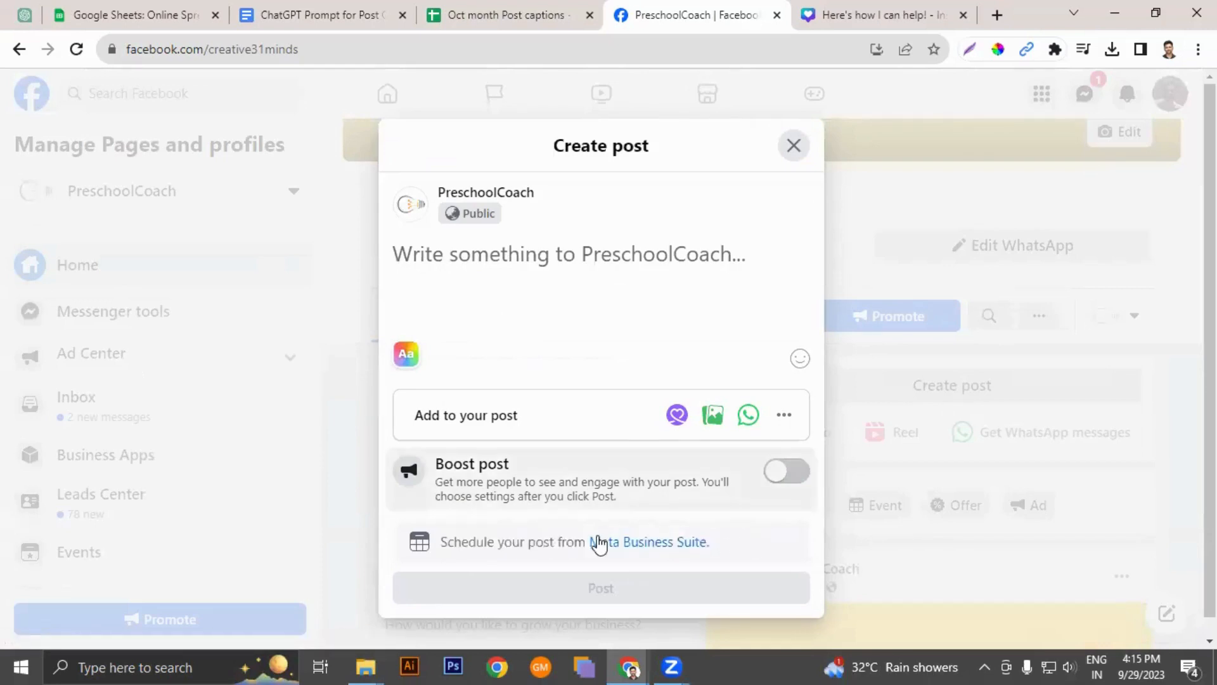
left_click(631, 543)
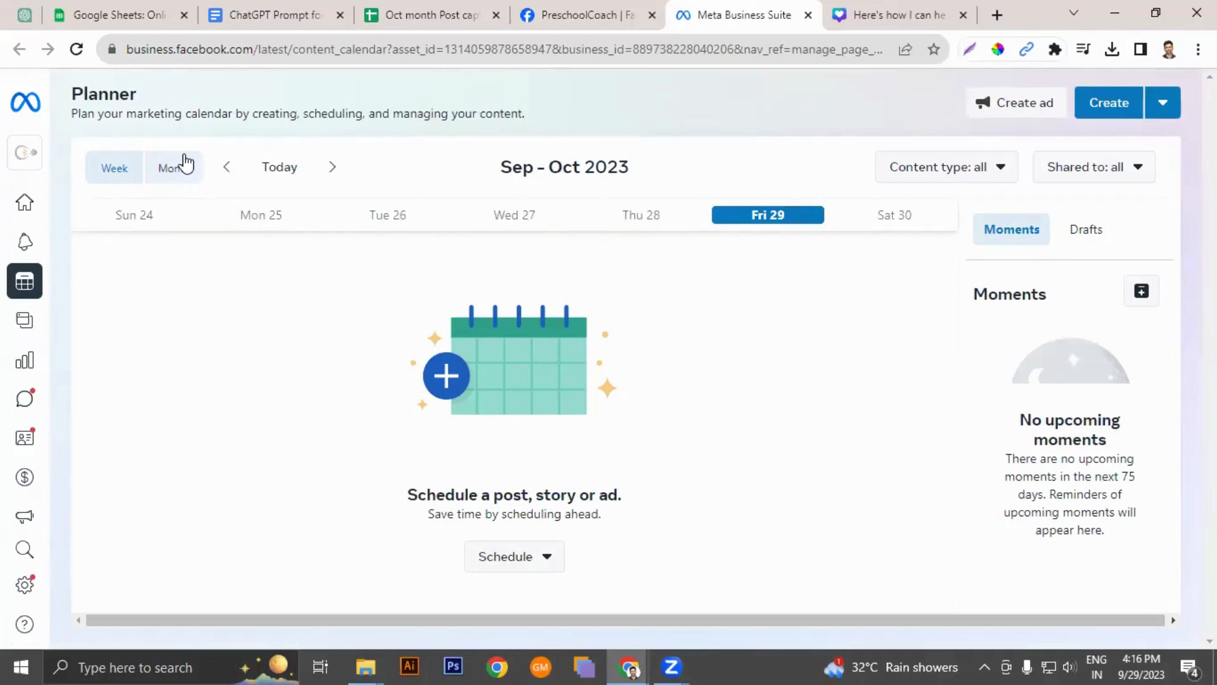
Step: Show October 2023 as a month in the planner and check Post 1's date in the captions spreadsheet
left_click(172, 169)
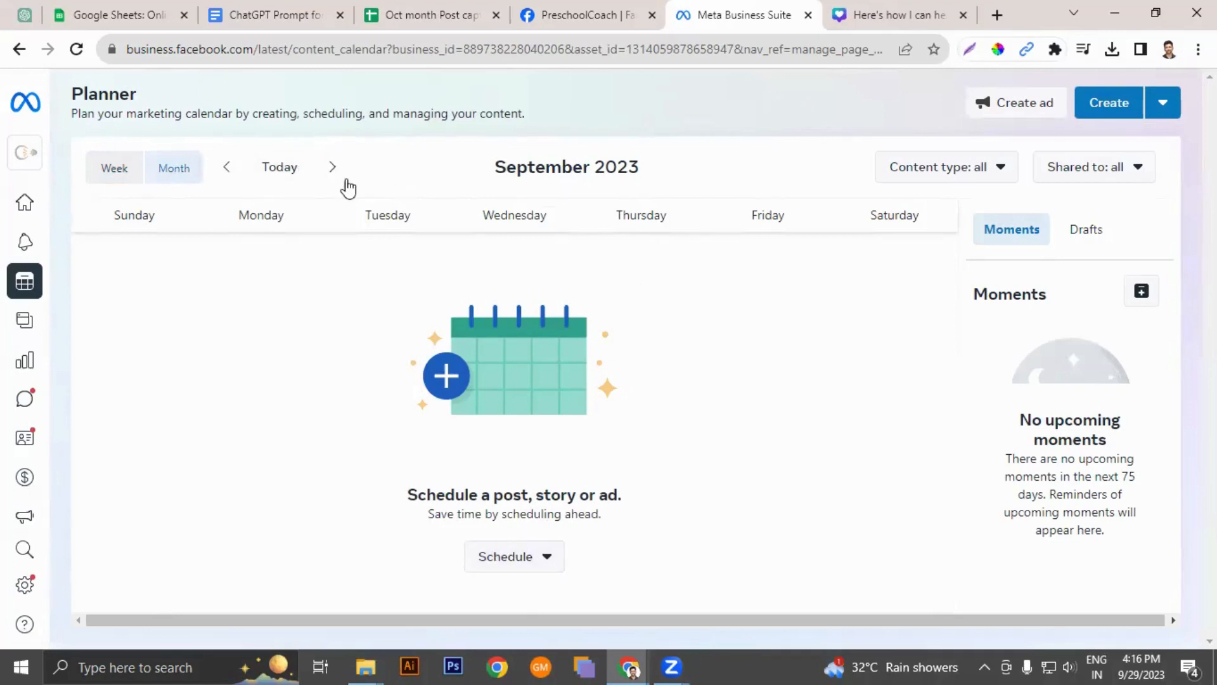
left_click(334, 170)
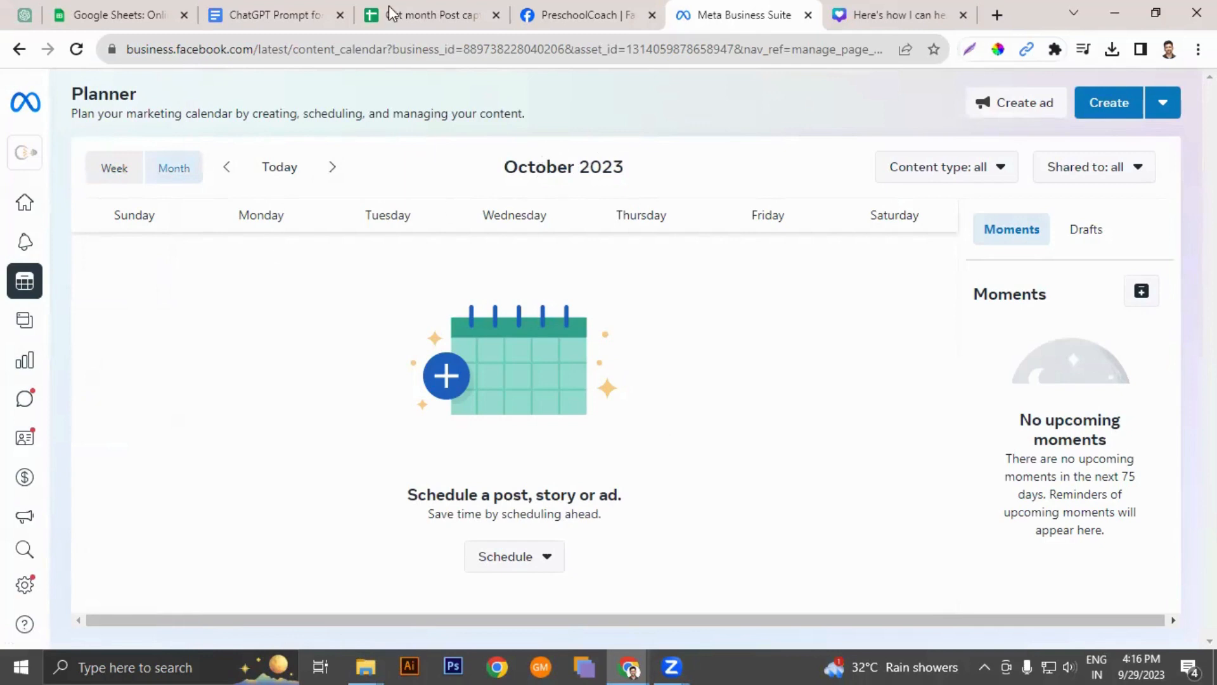
left_click(412, 14)
left_click(169, 247)
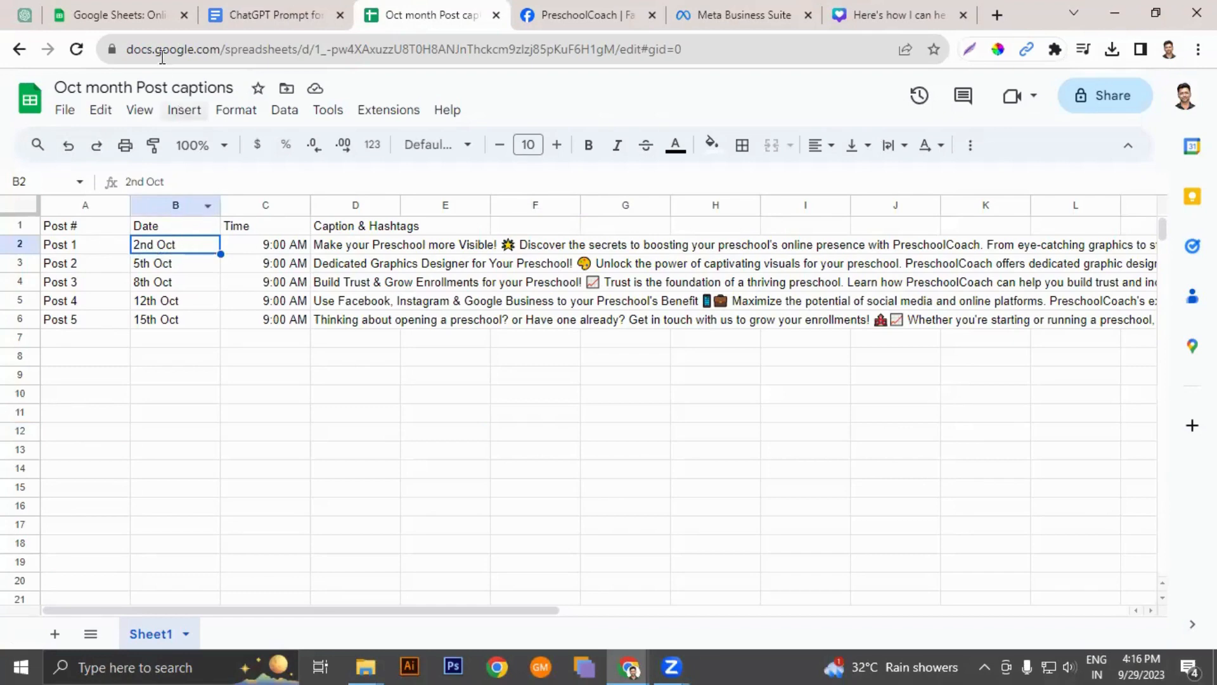
left_click(754, 16)
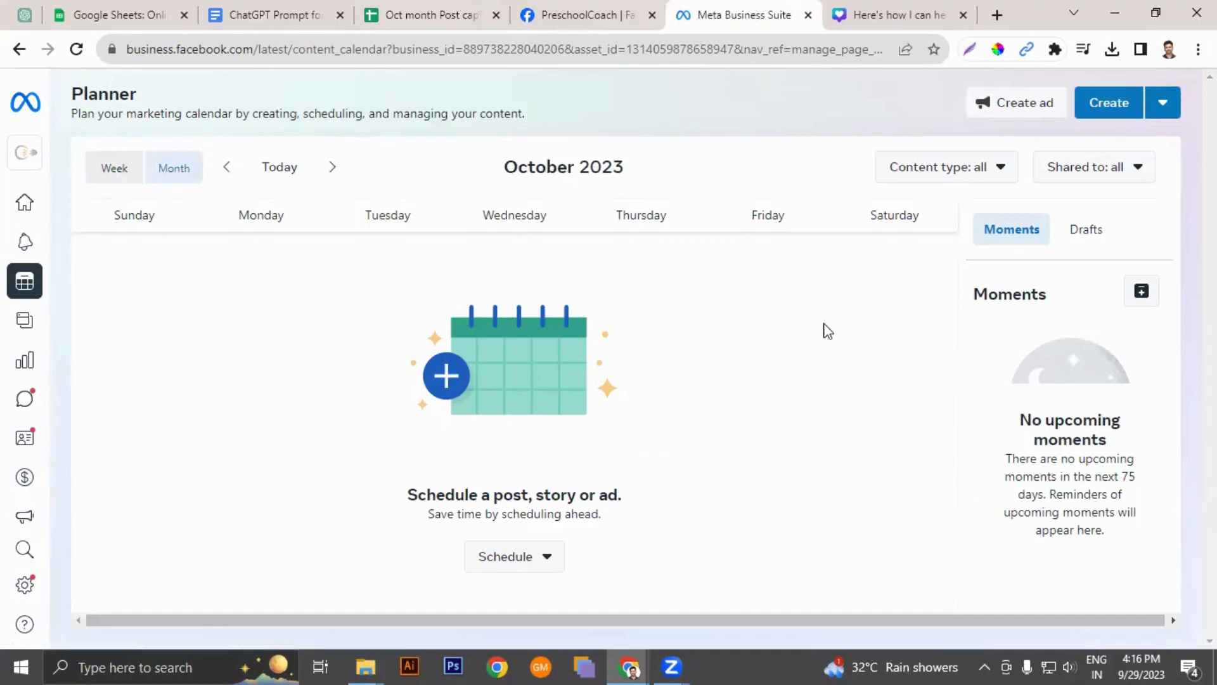
Step: Create a scheduled Facebook post and set its publishing date to Oct 2, 2023 at 09:00 AM
left_click(547, 559)
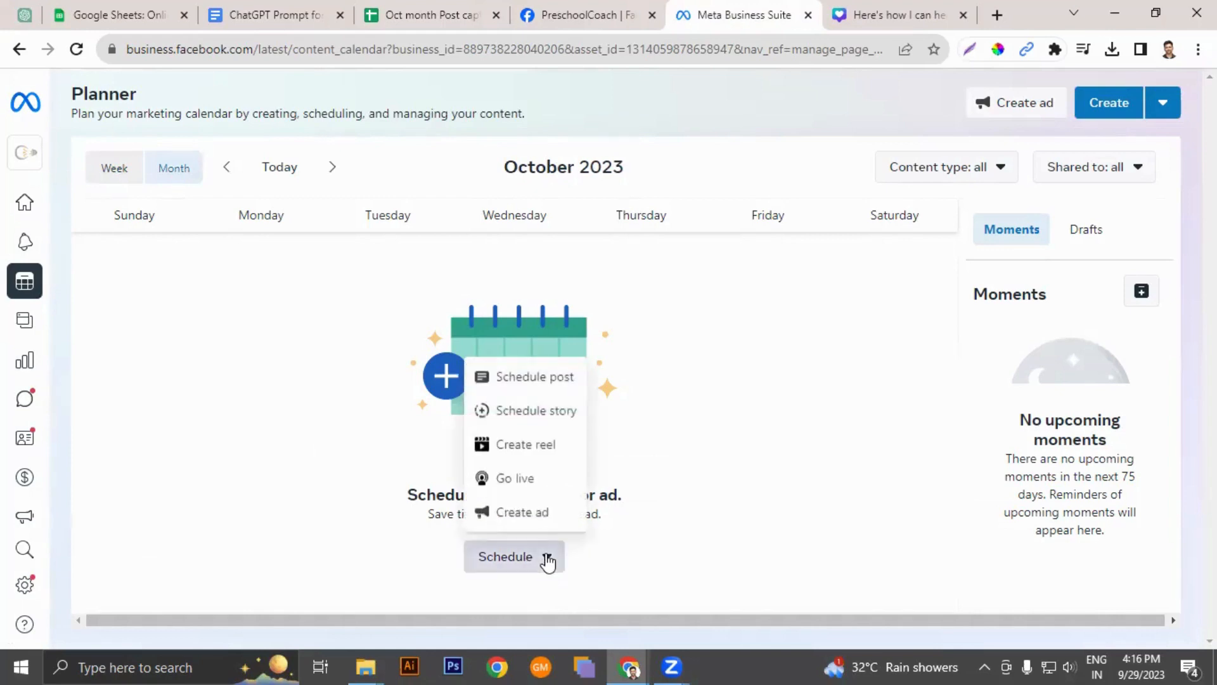
left_click(518, 380)
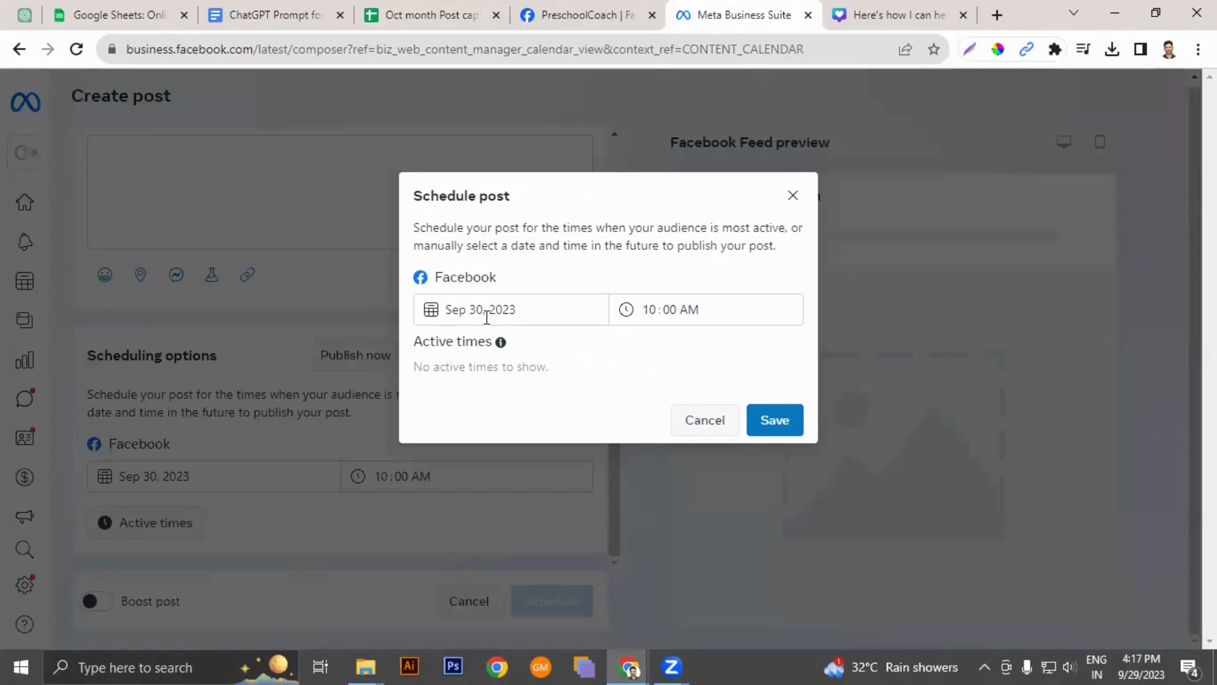
left_click(453, 311)
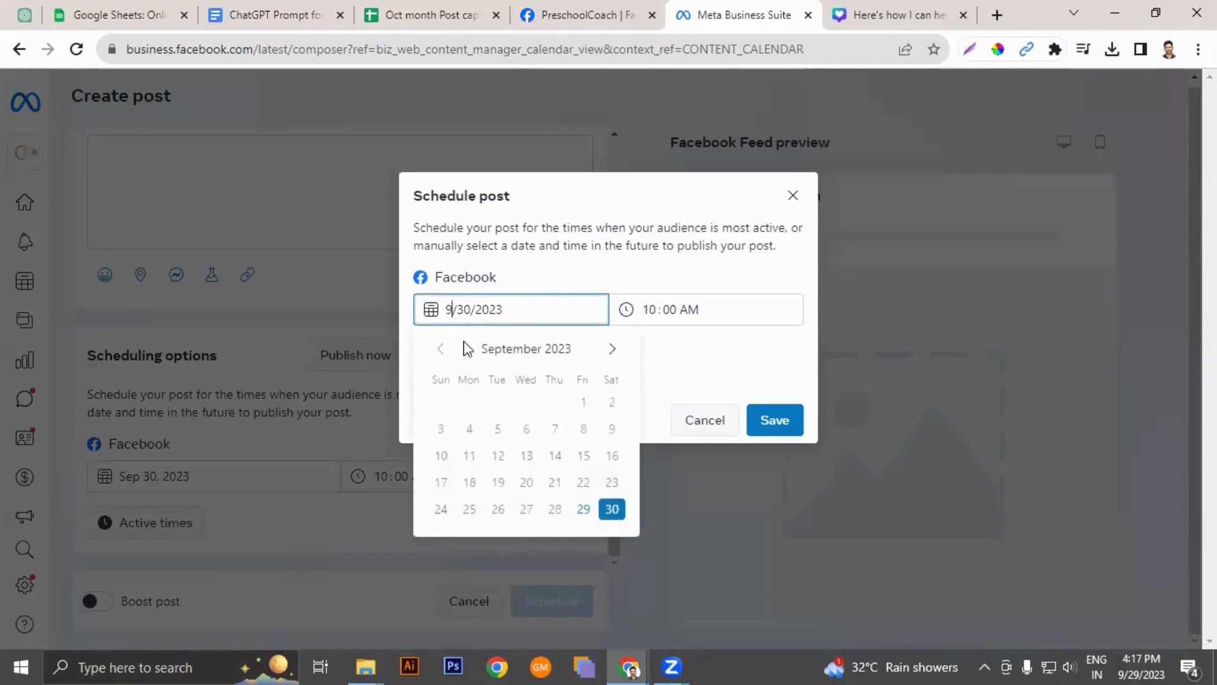
left_click(612, 349)
left_click(467, 403)
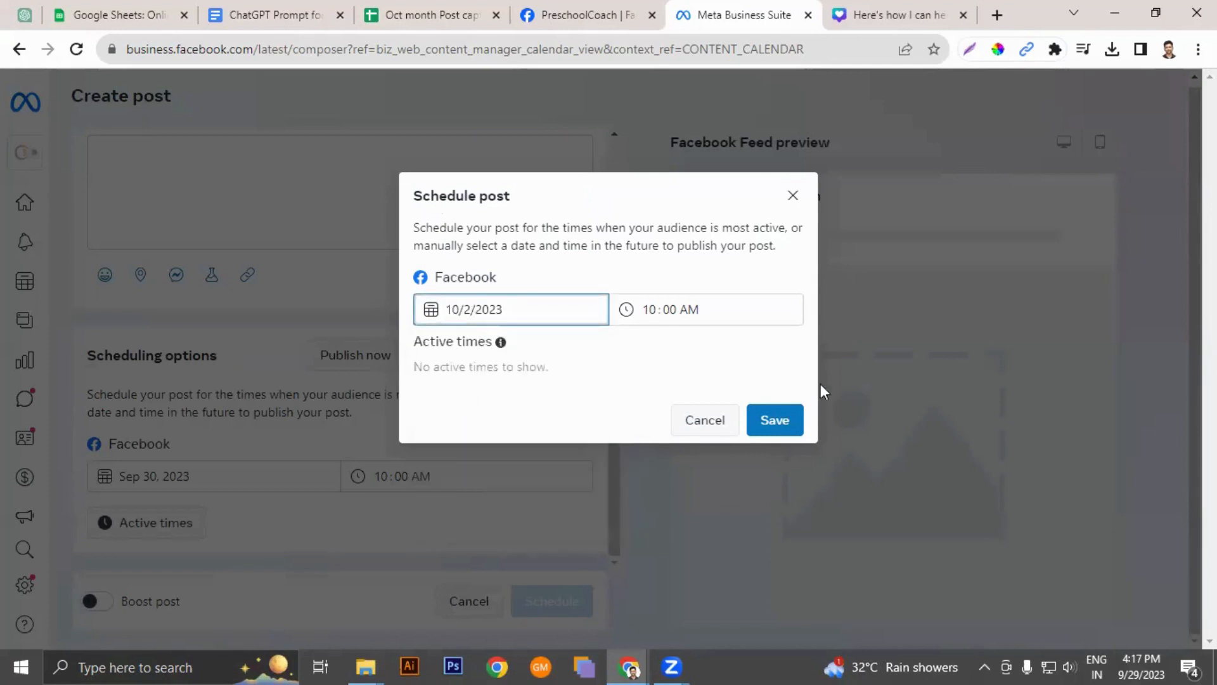
left_click(649, 310)
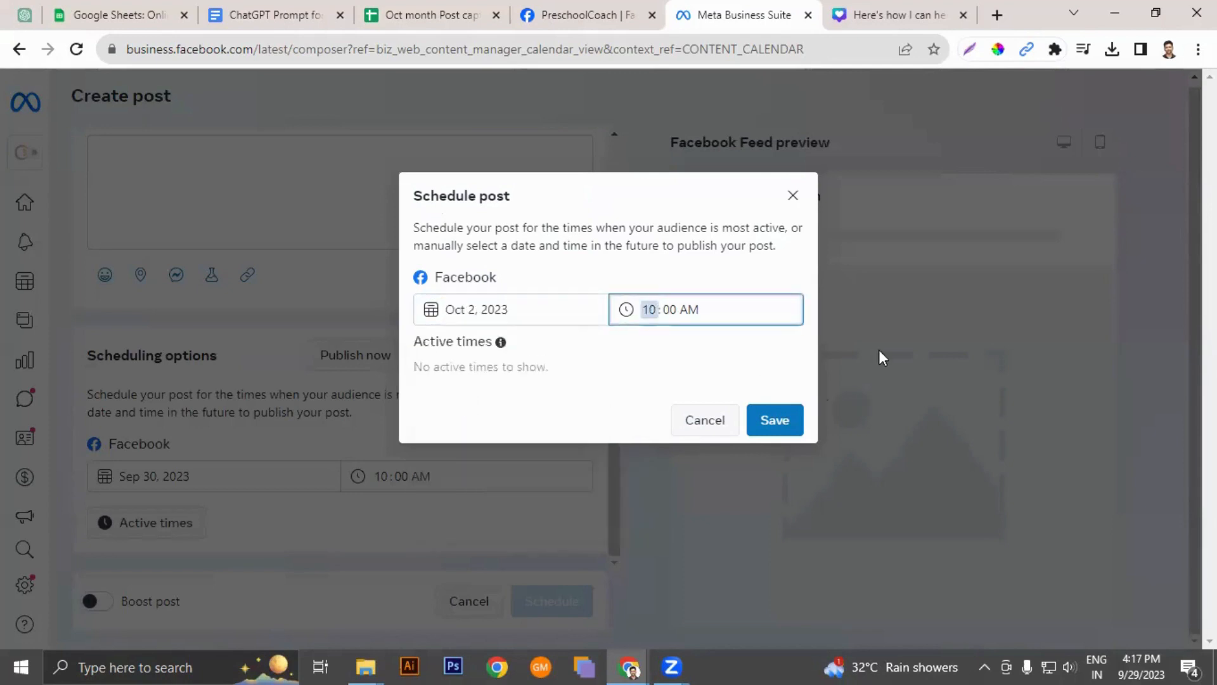
left_click(774, 426)
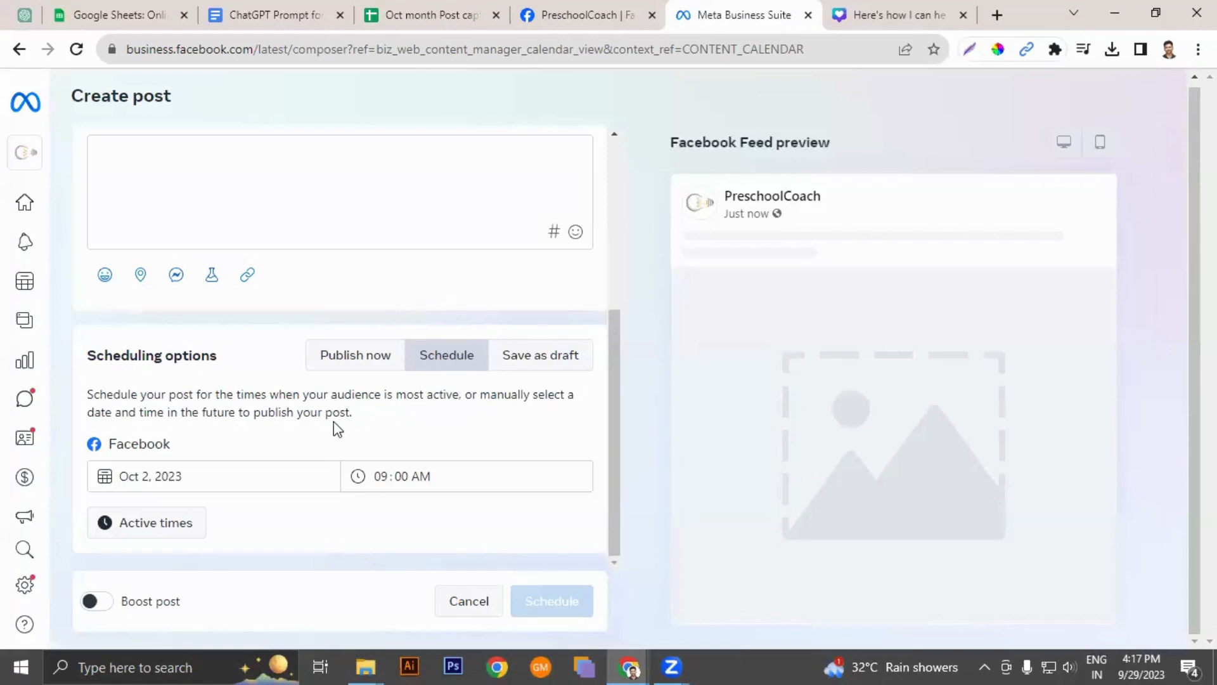
Step: Examine the Facebook and Instagram accounts offered as destinations for the post
scroll(336, 429, "up", 5)
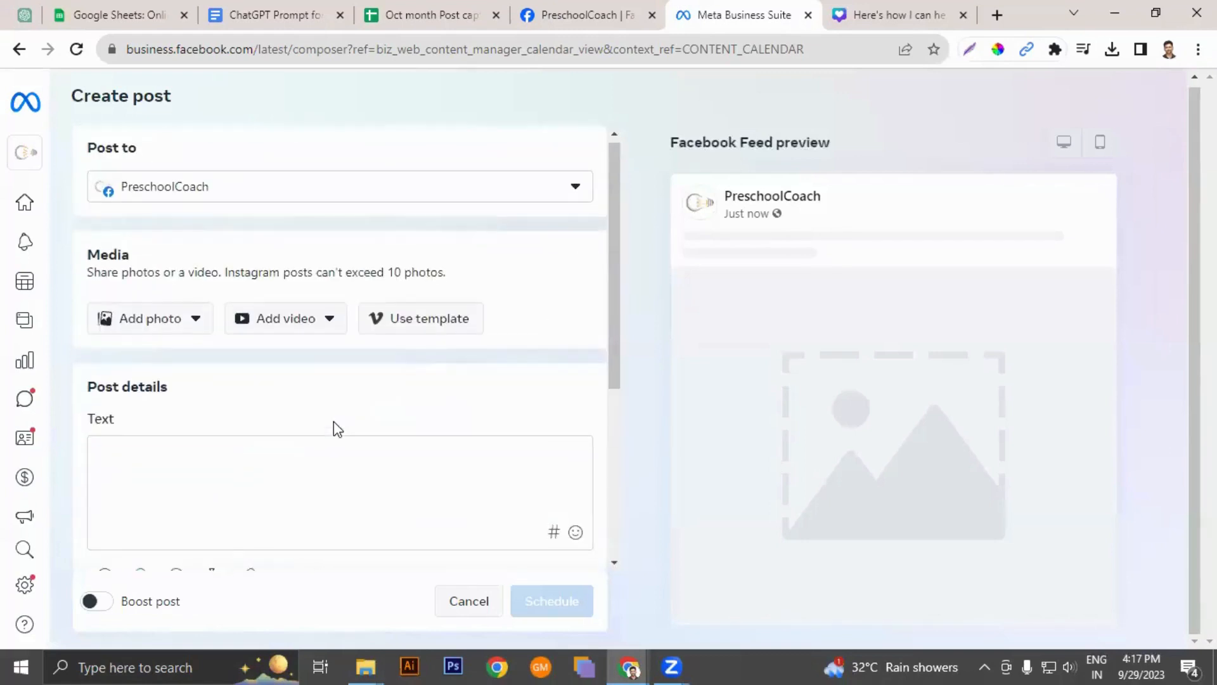
left_click(253, 195)
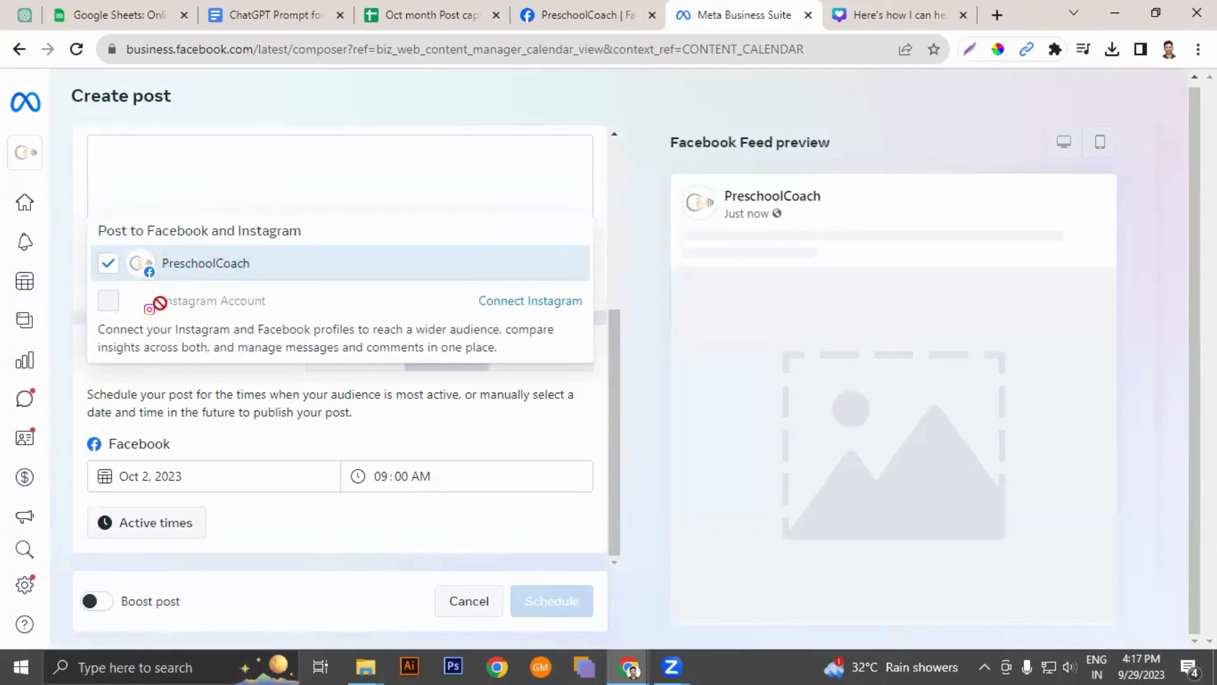
left_click(646, 288)
scroll(239, 223, "up", 4)
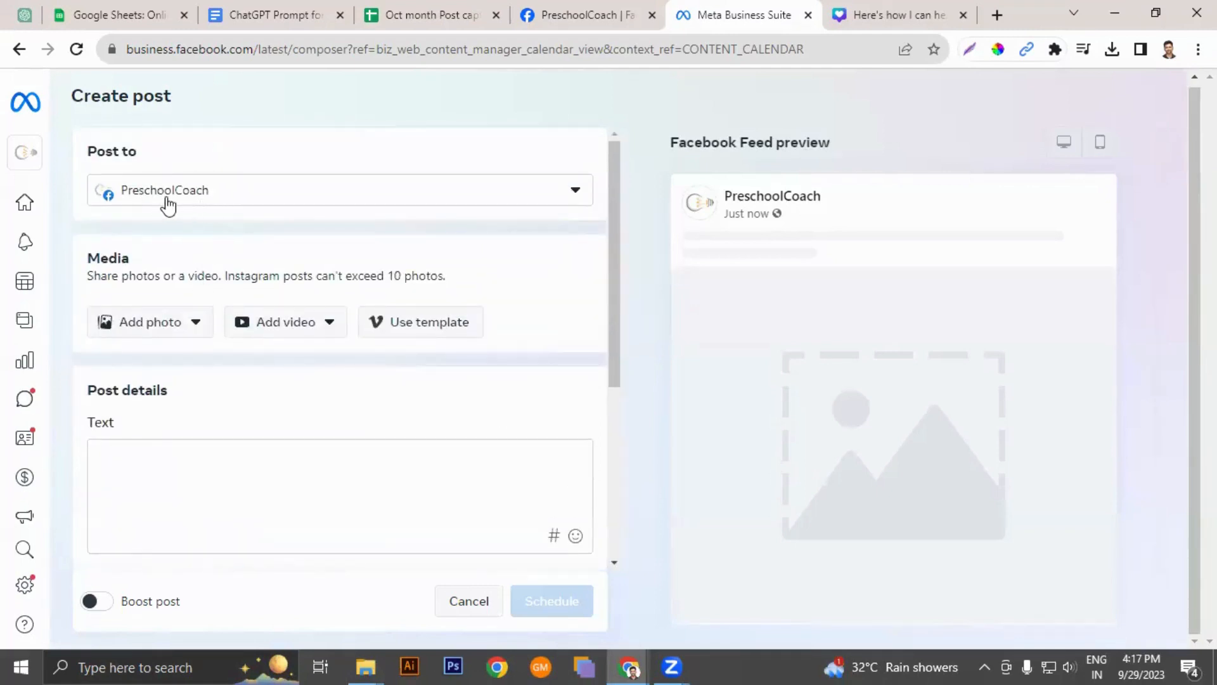
left_click(577, 197)
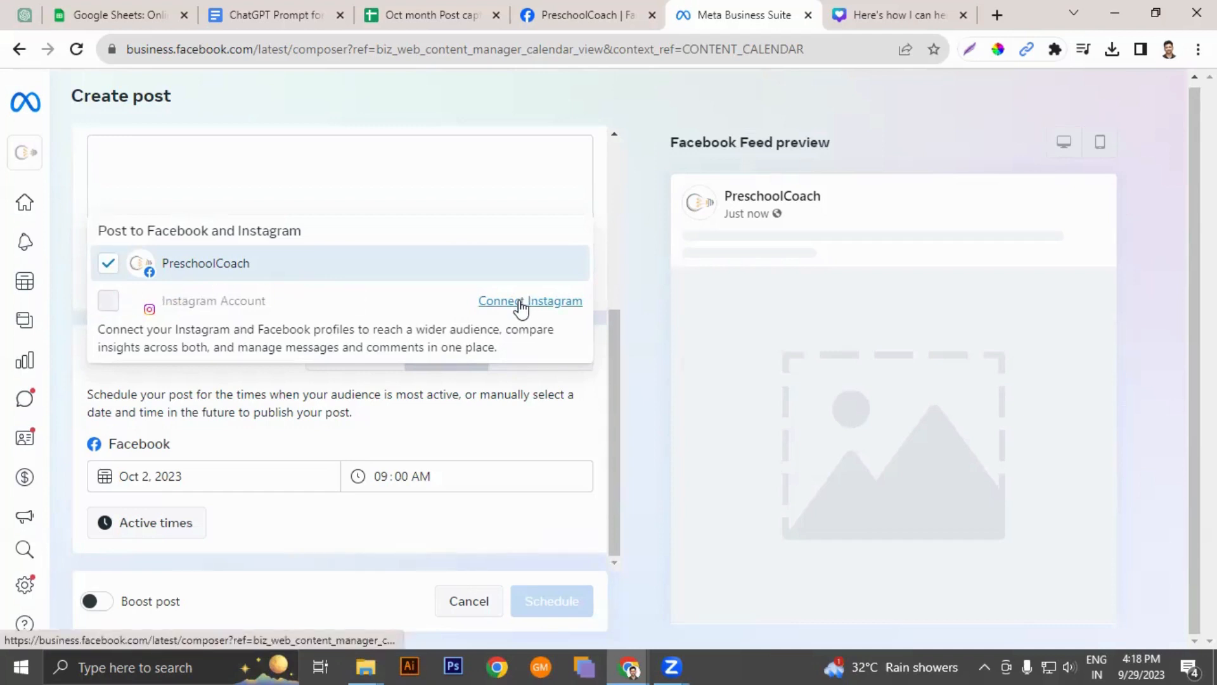
left_click(201, 184)
scroll(608, 325, "up", 1)
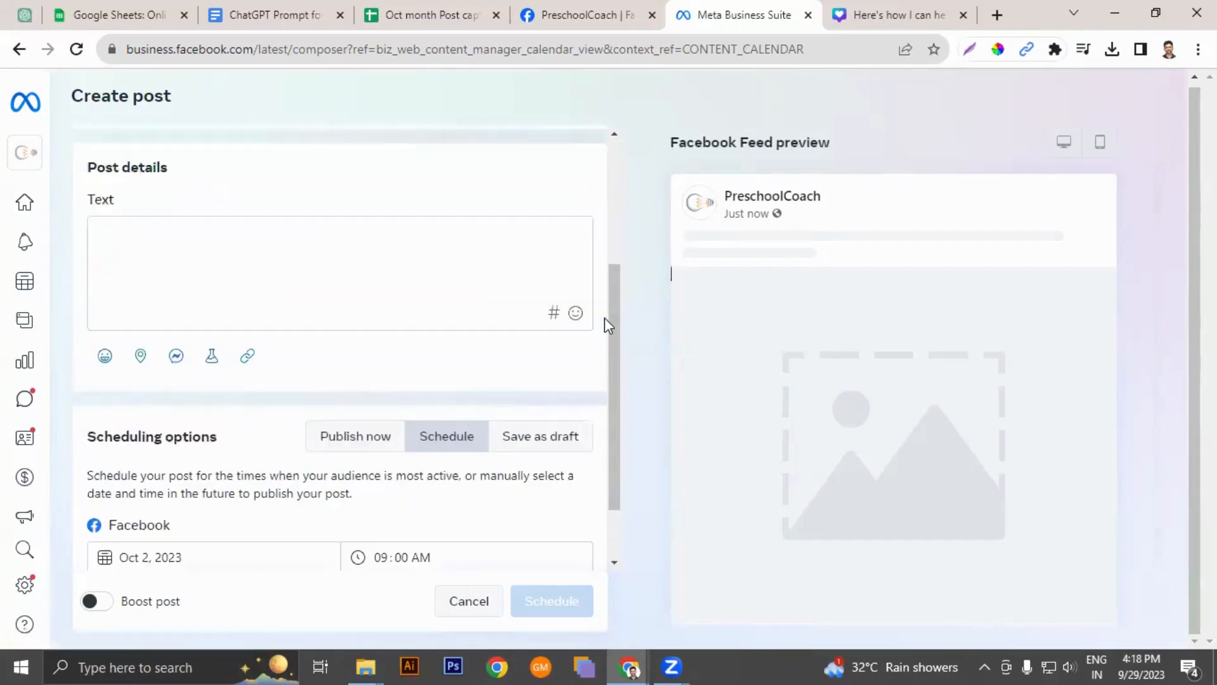
scroll(607, 326, "up", 3)
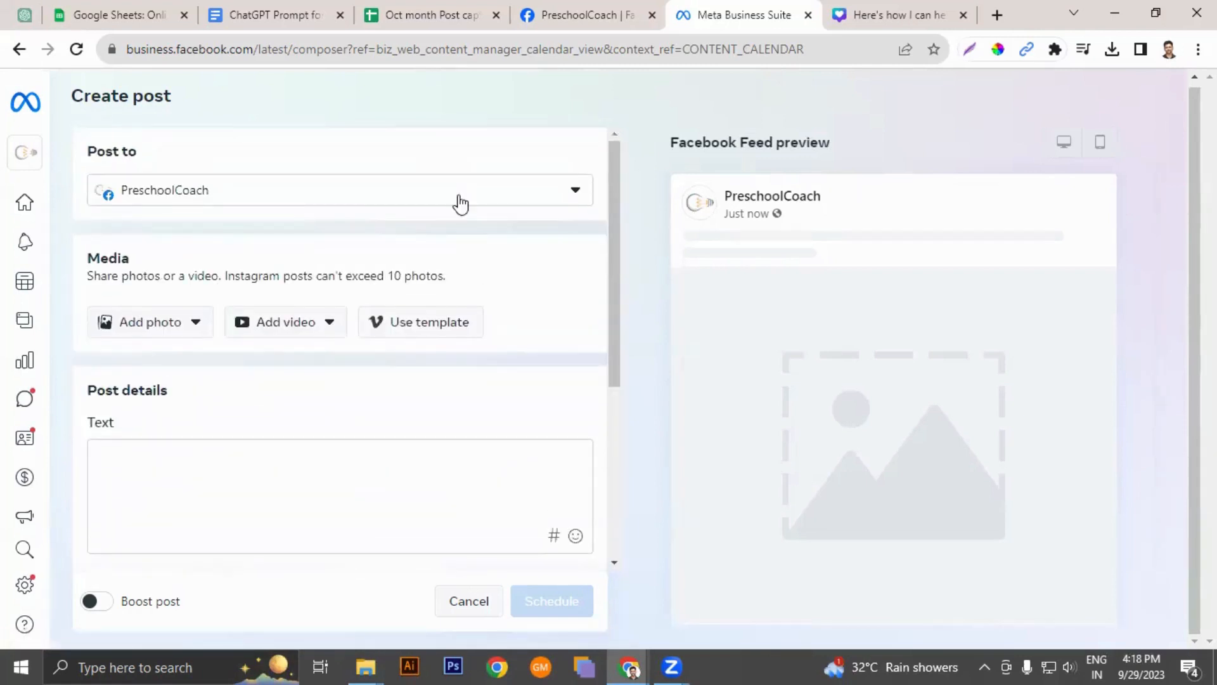
Step: Add Post 1.jpg to the post from the desktop folder "Here's how I can help!", listing all file types
left_click(137, 325)
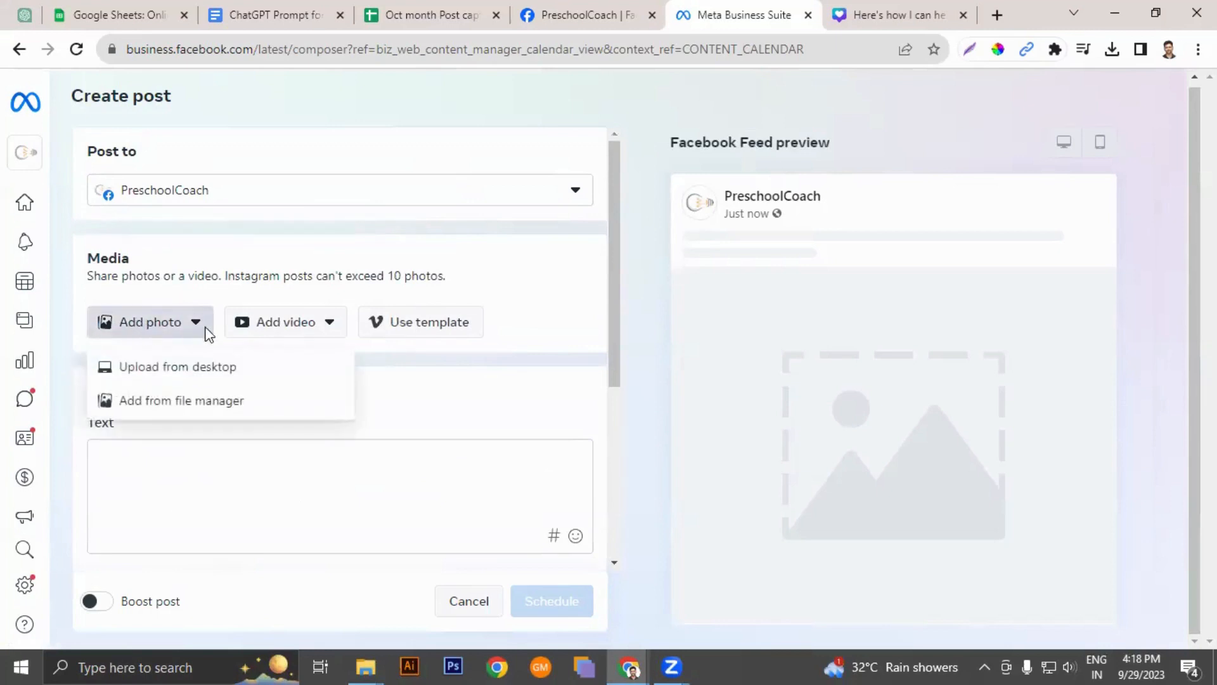
left_click(185, 374)
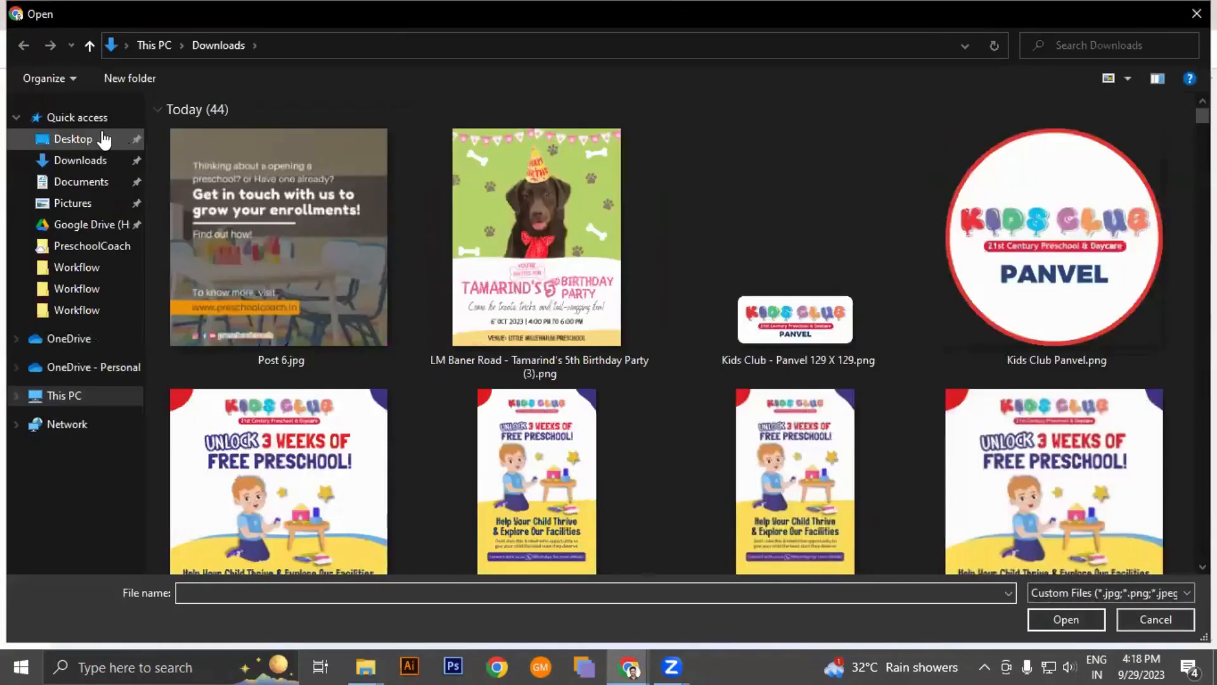
left_click(104, 139)
double_click(304, 241)
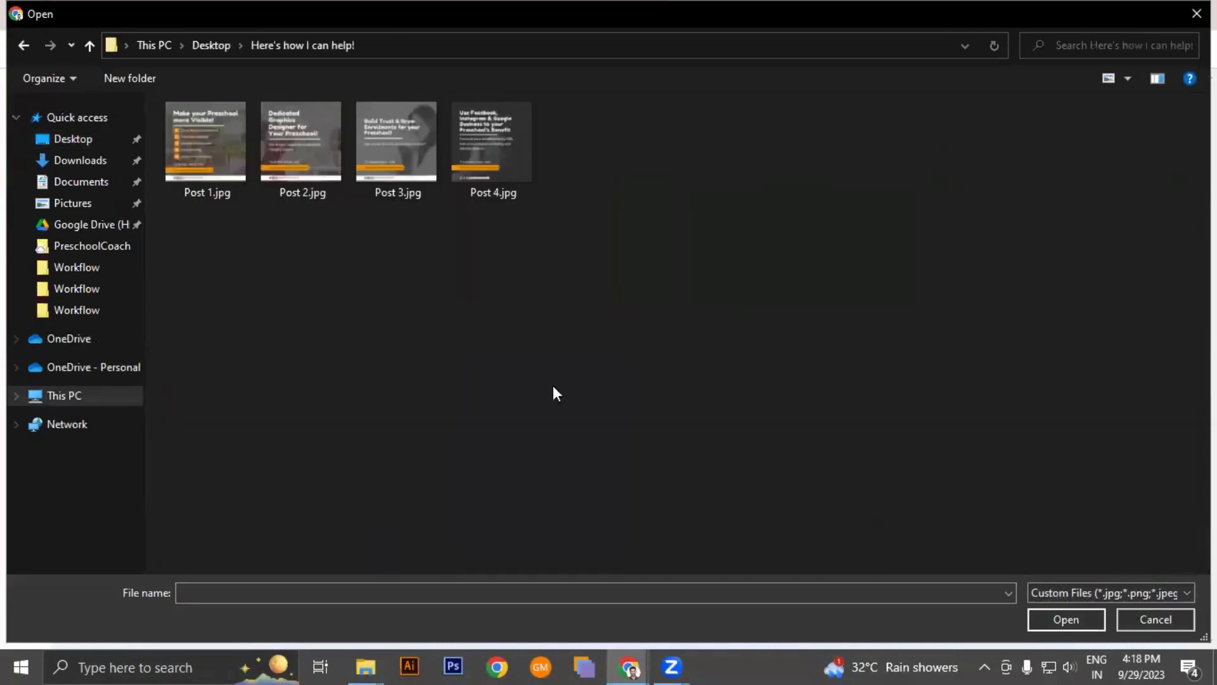
left_click(1094, 597)
left_click(1084, 618)
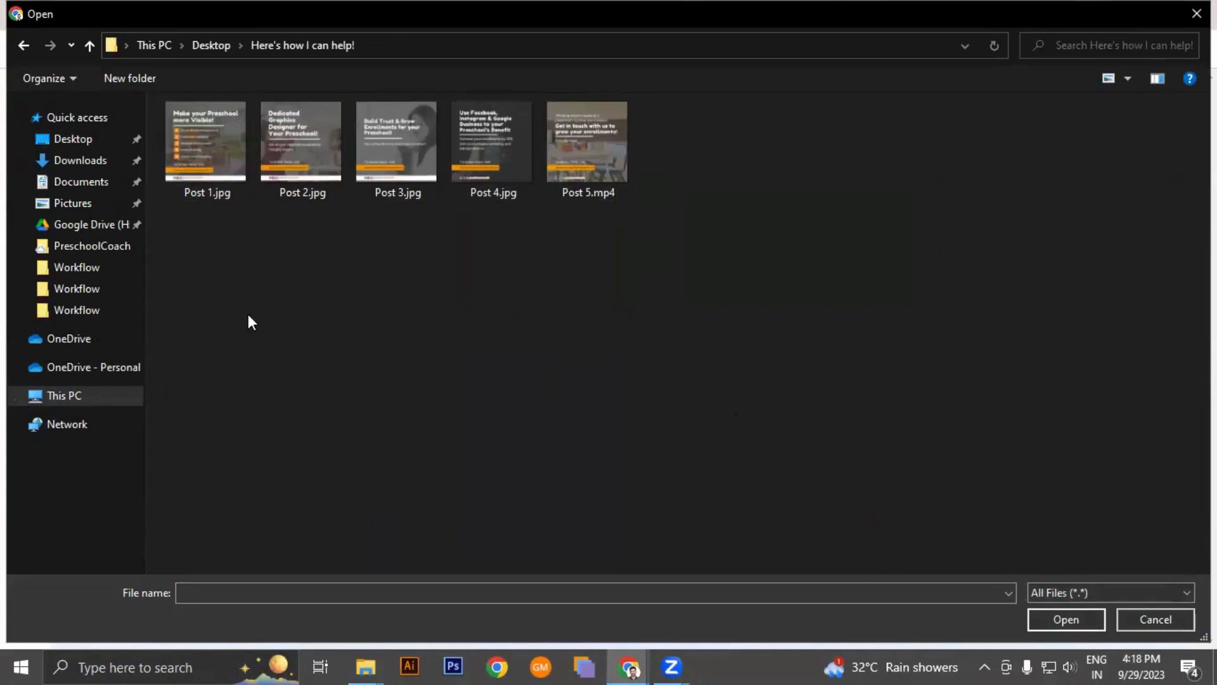
double_click(207, 146)
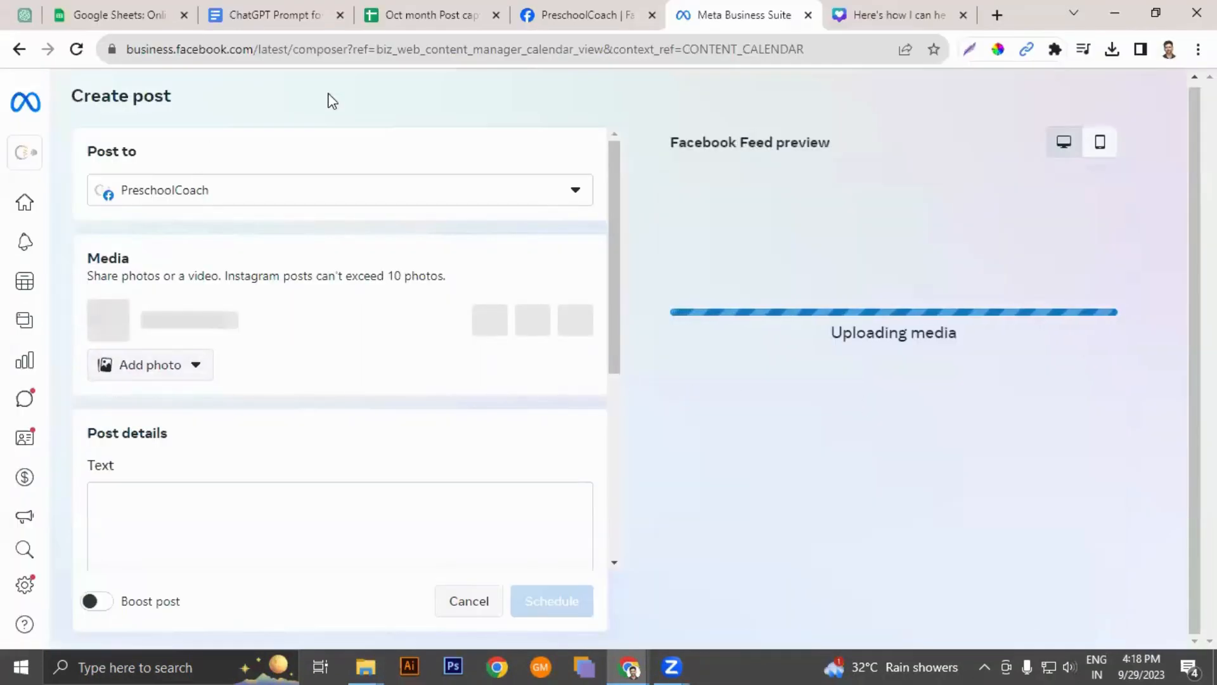
Step: Copy Post 1's caption and hashtags from the captions spreadsheet into the post text in Meta Business Suite
left_click(409, 17)
left_click(363, 250)
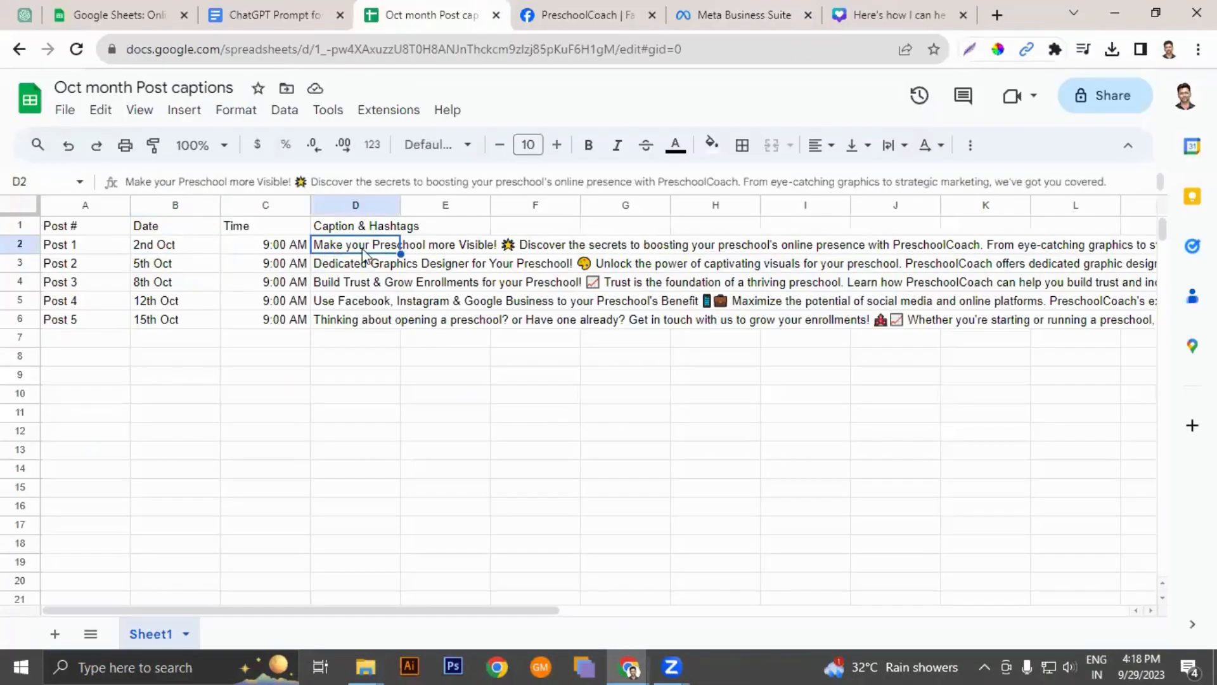
key("ctrl+c")
left_click(708, 18)
scroll(122, 468, "down", 3)
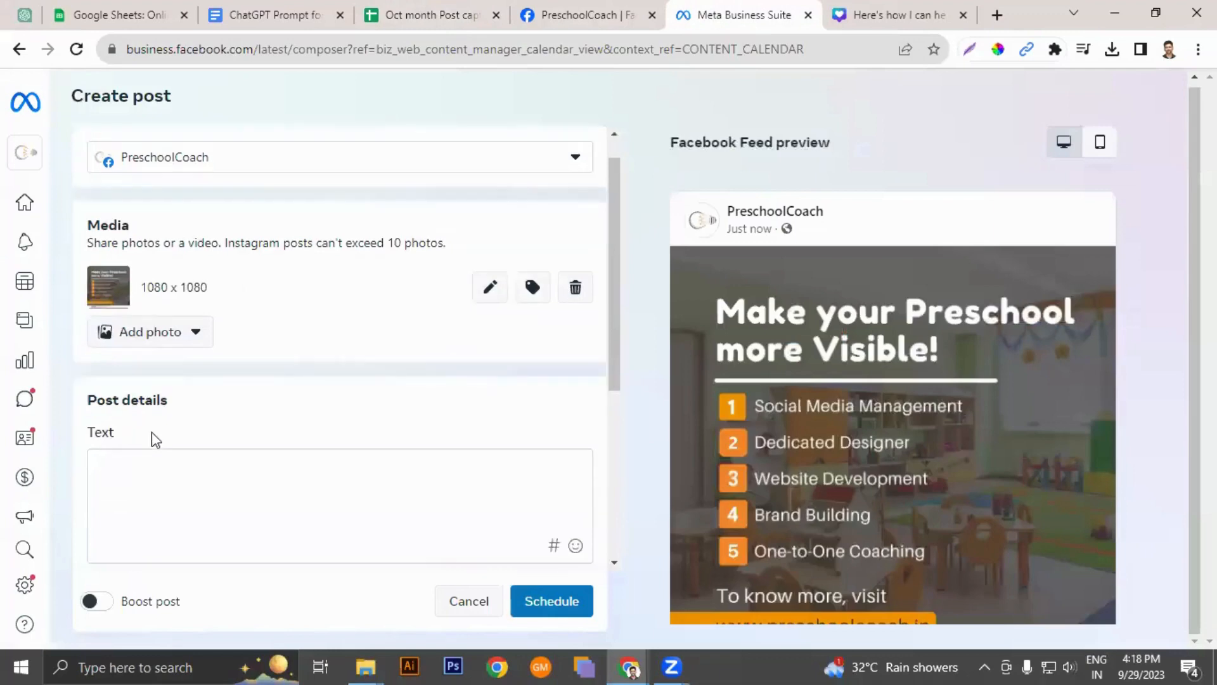
left_click(114, 312)
key("ctrl+v")
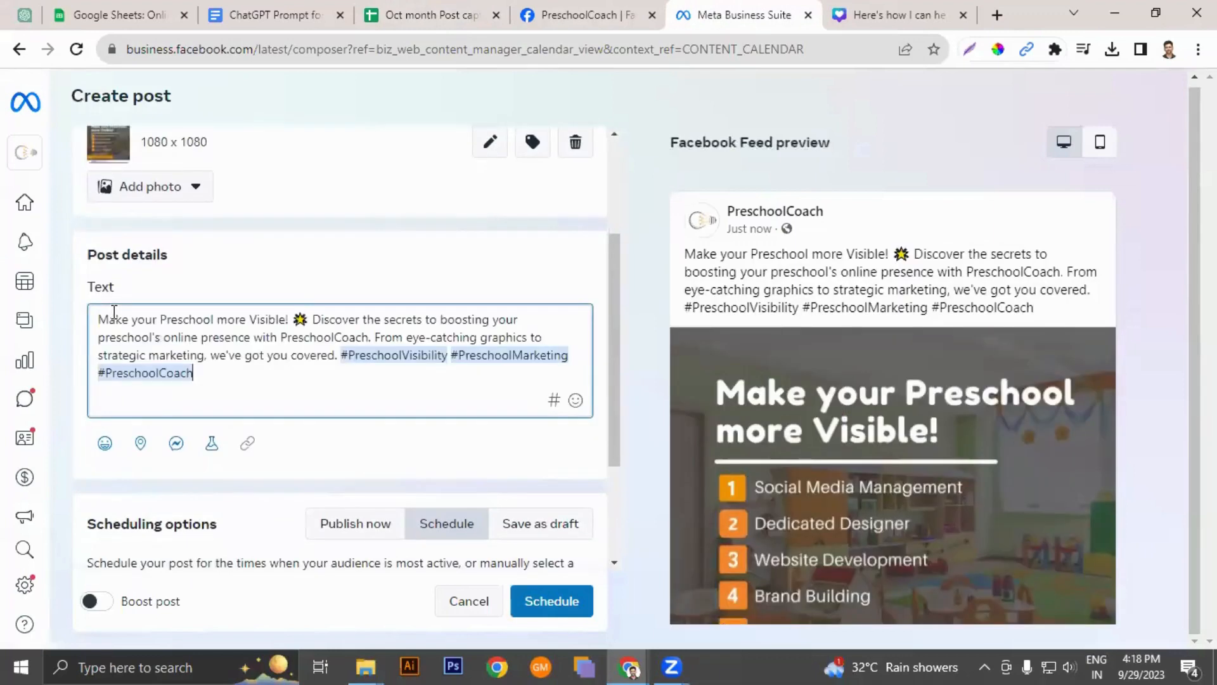
Step: Move the hashtags in the post text into a separate paragraph below the caption, with a blank line between
scroll(624, 349, "down", 3)
scroll(568, 363, "up", 6)
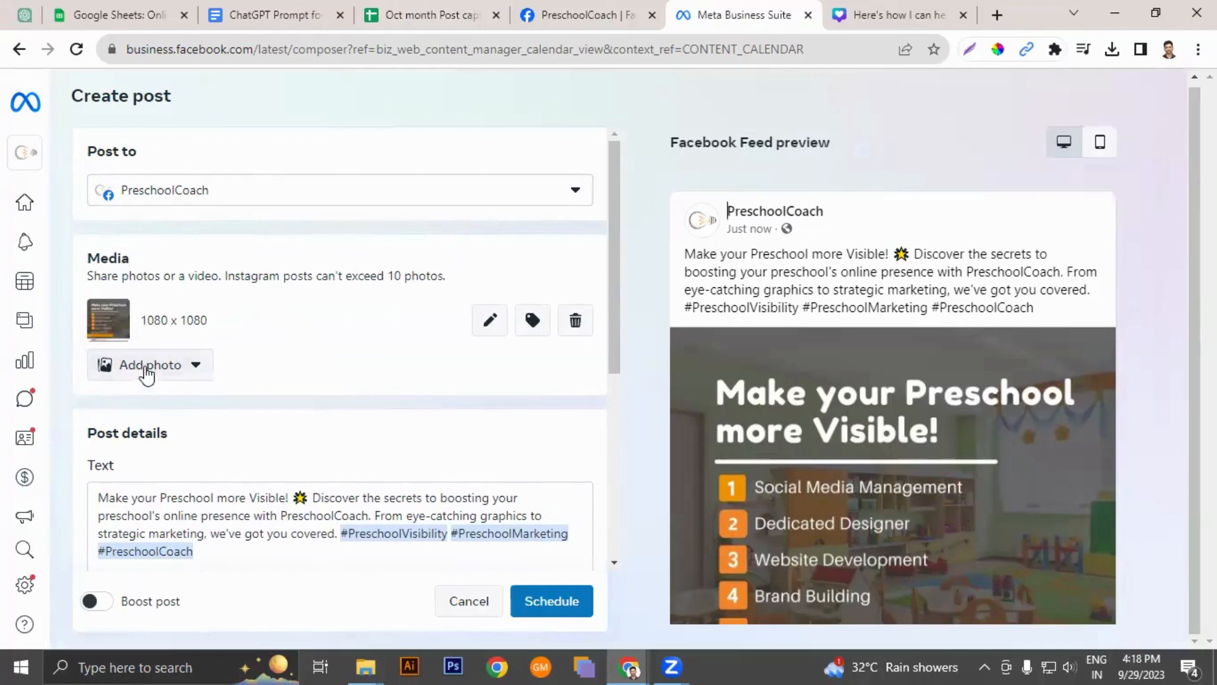
scroll(254, 432, "down", 1)
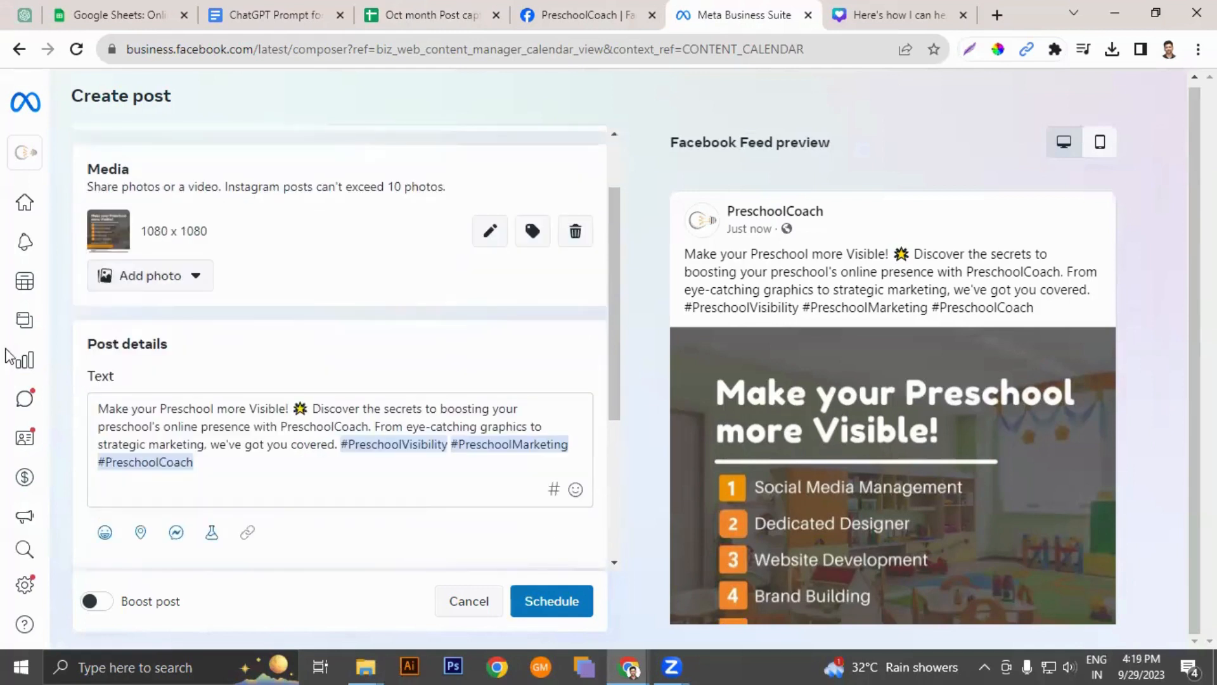
scroll(157, 425, "down", 1)
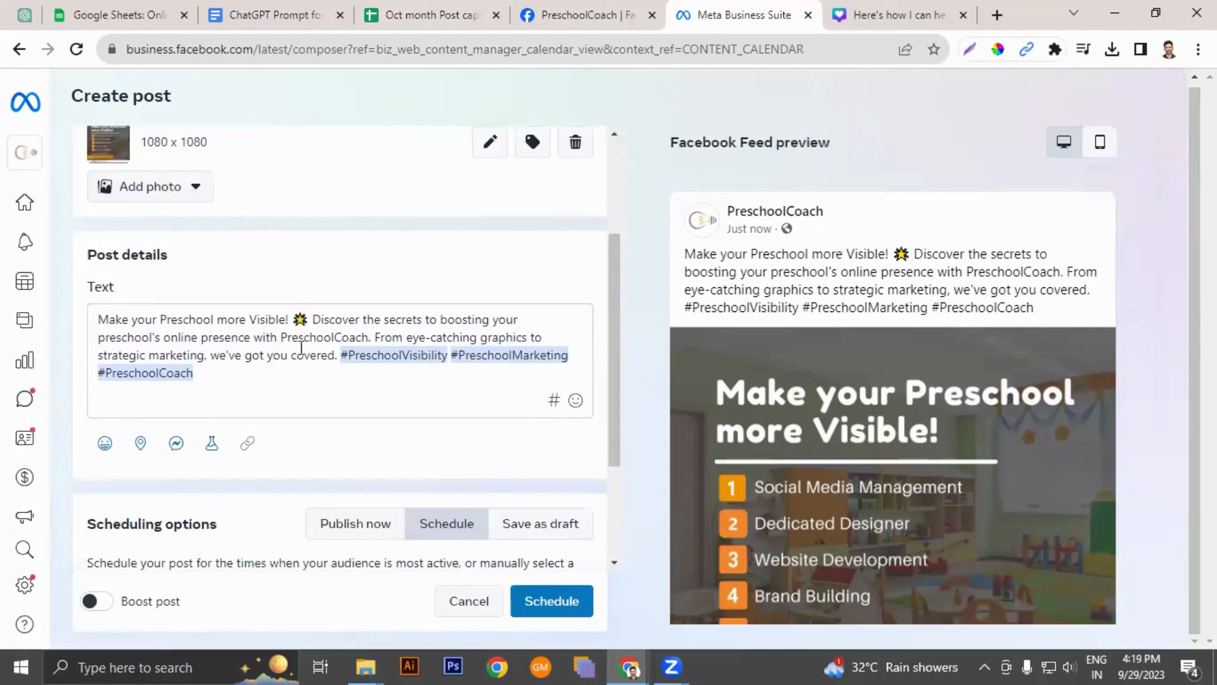
left_click(341, 355)
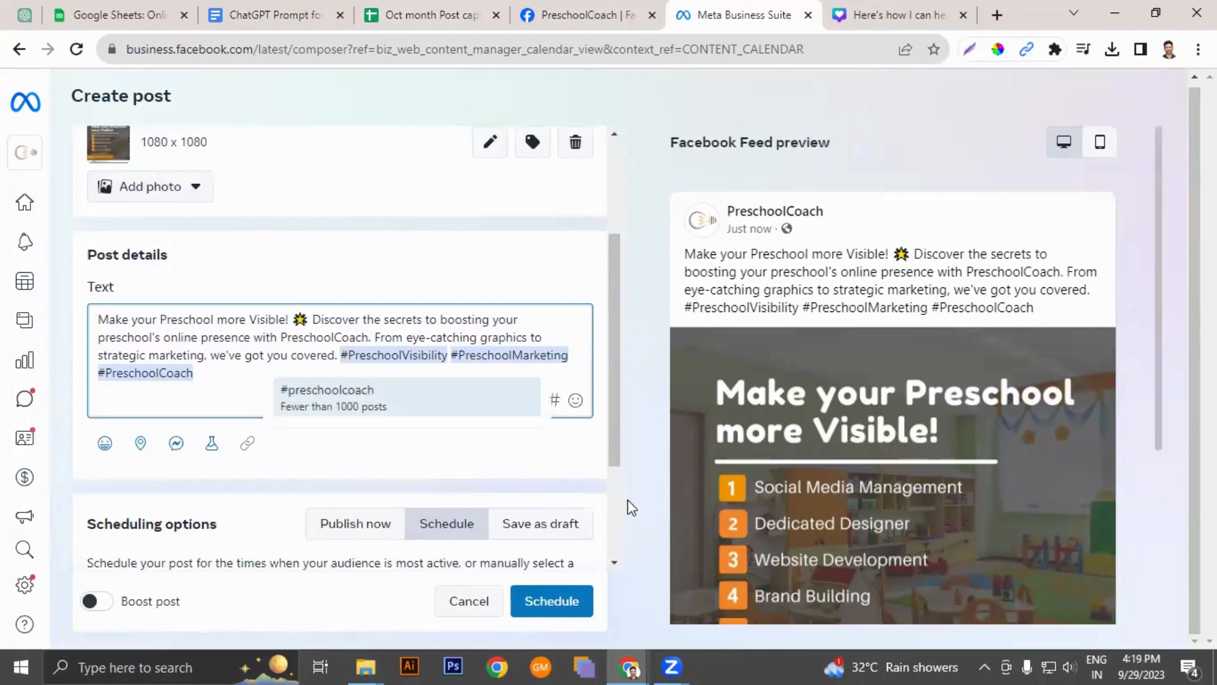
left_click(322, 354)
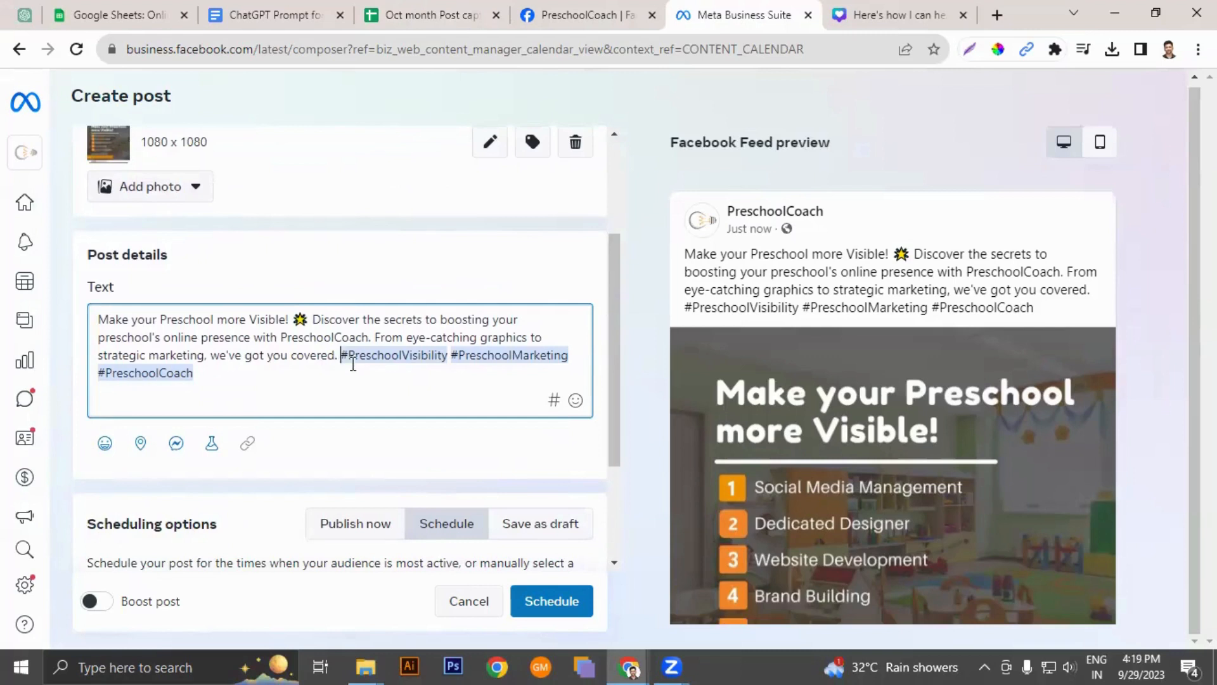
key("Return")
key("Return")
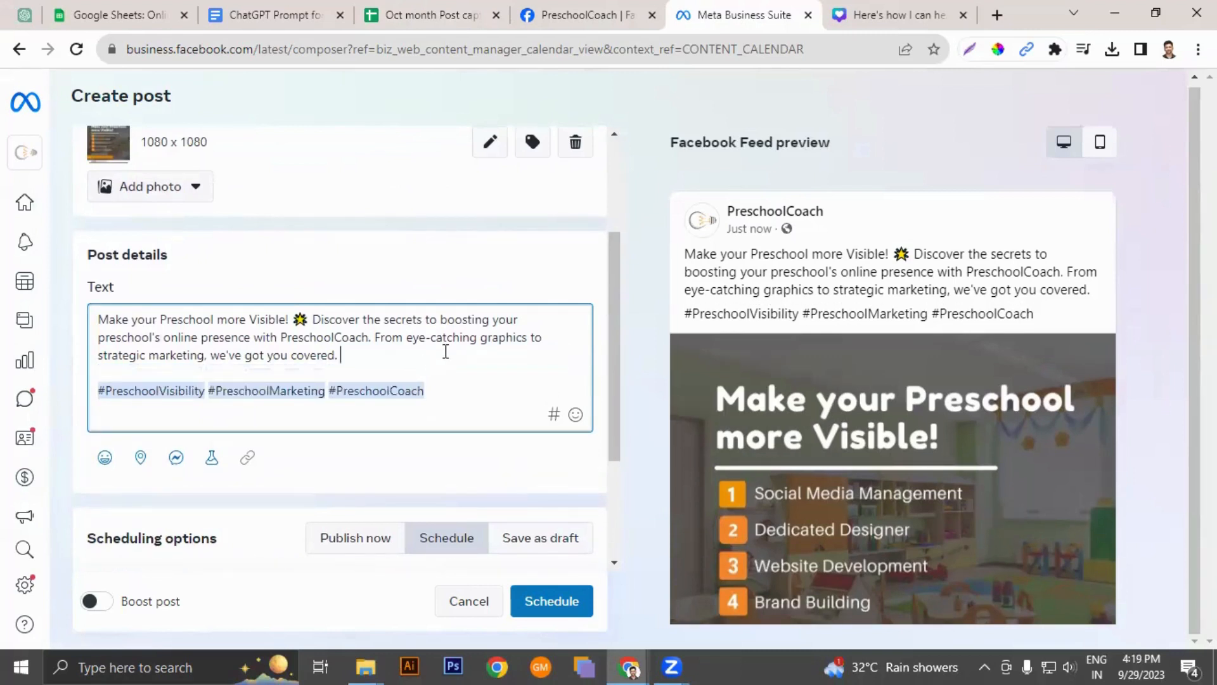
left_click_drag(102, 318, 362, 343)
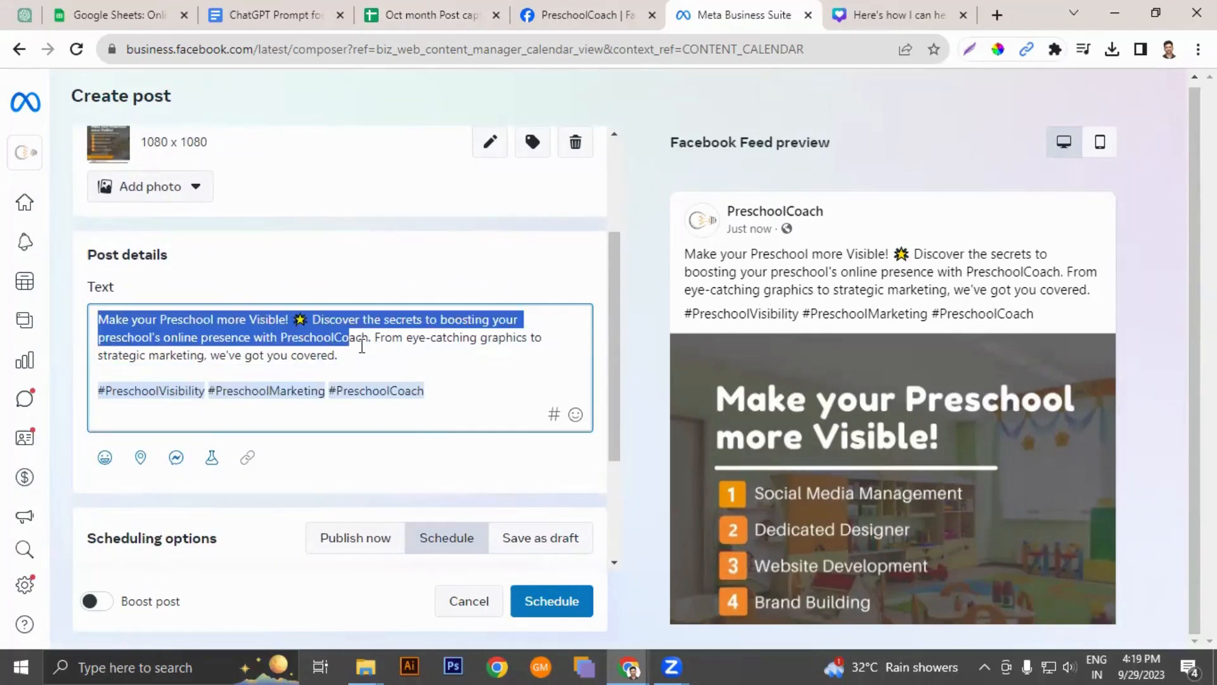
left_click(473, 385)
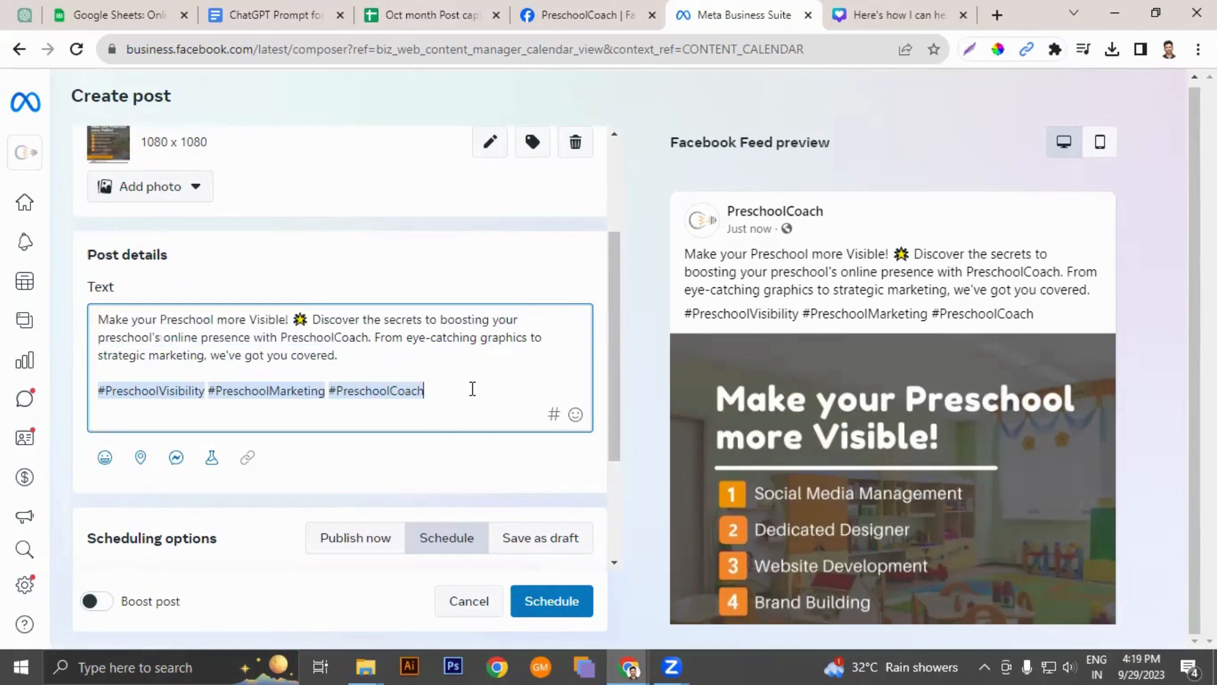
left_click(634, 349)
Step: Schedule the post without boosting it and show the October 2023 planner as a month
scroll(379, 439, "down", 3)
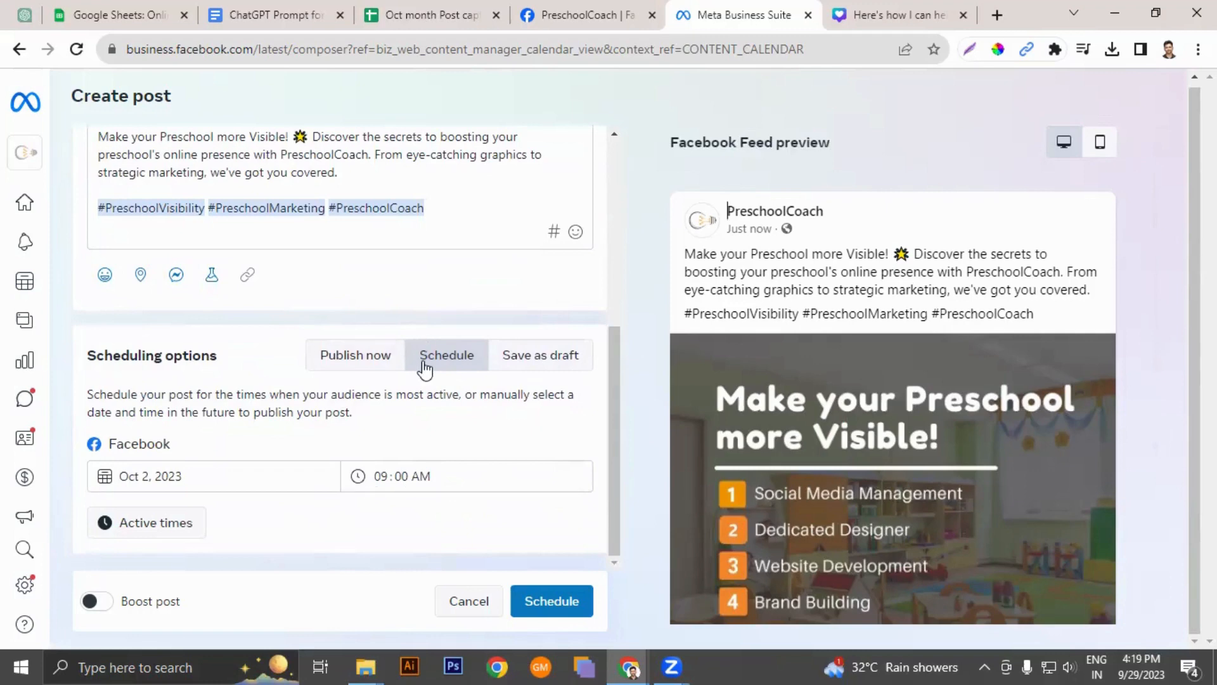
left_click(558, 601)
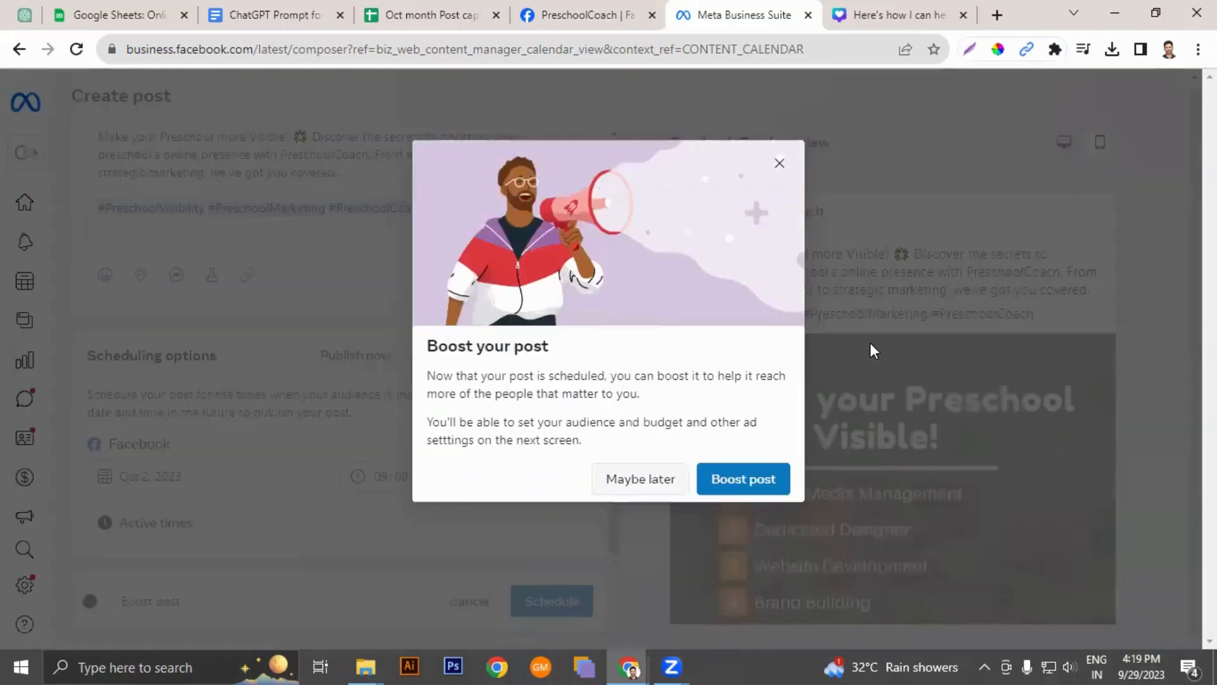
left_click(781, 166)
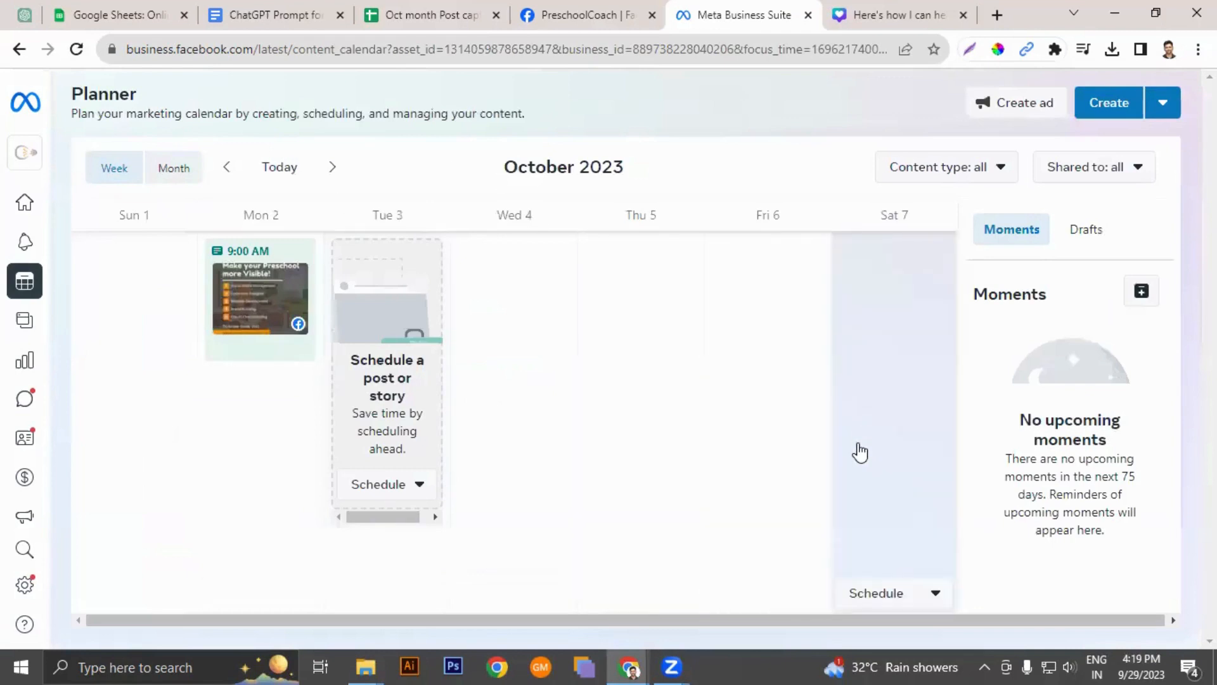
left_click(168, 169)
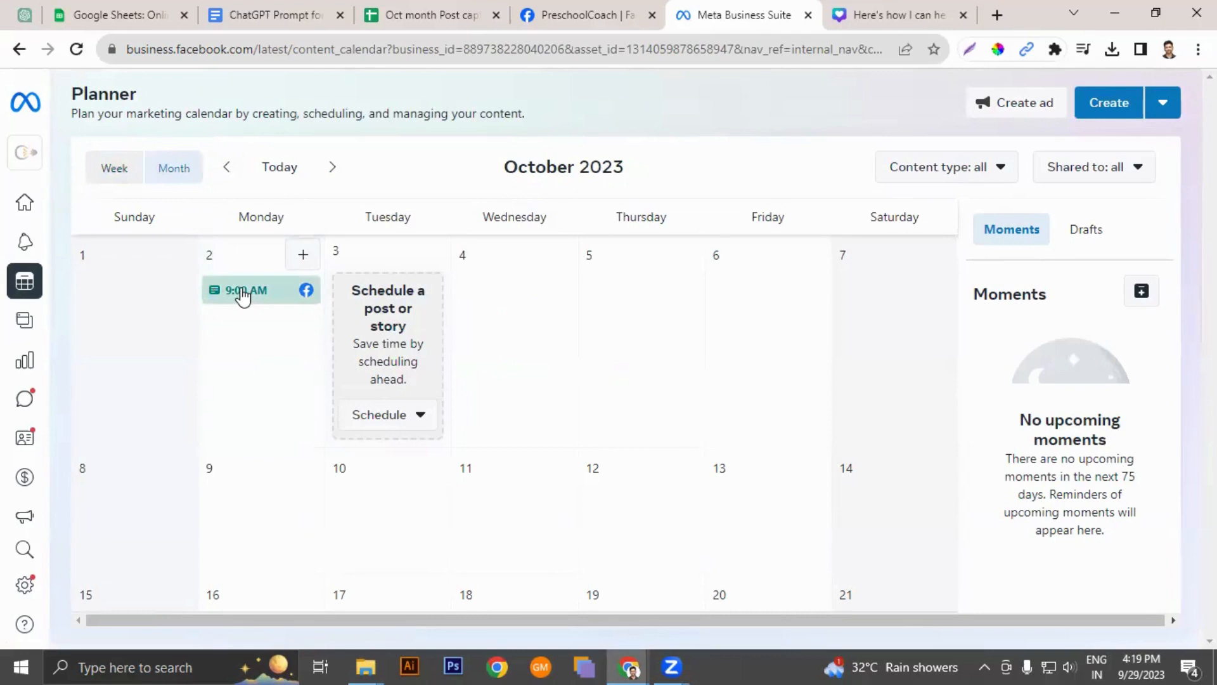
mouse_move(243, 293)
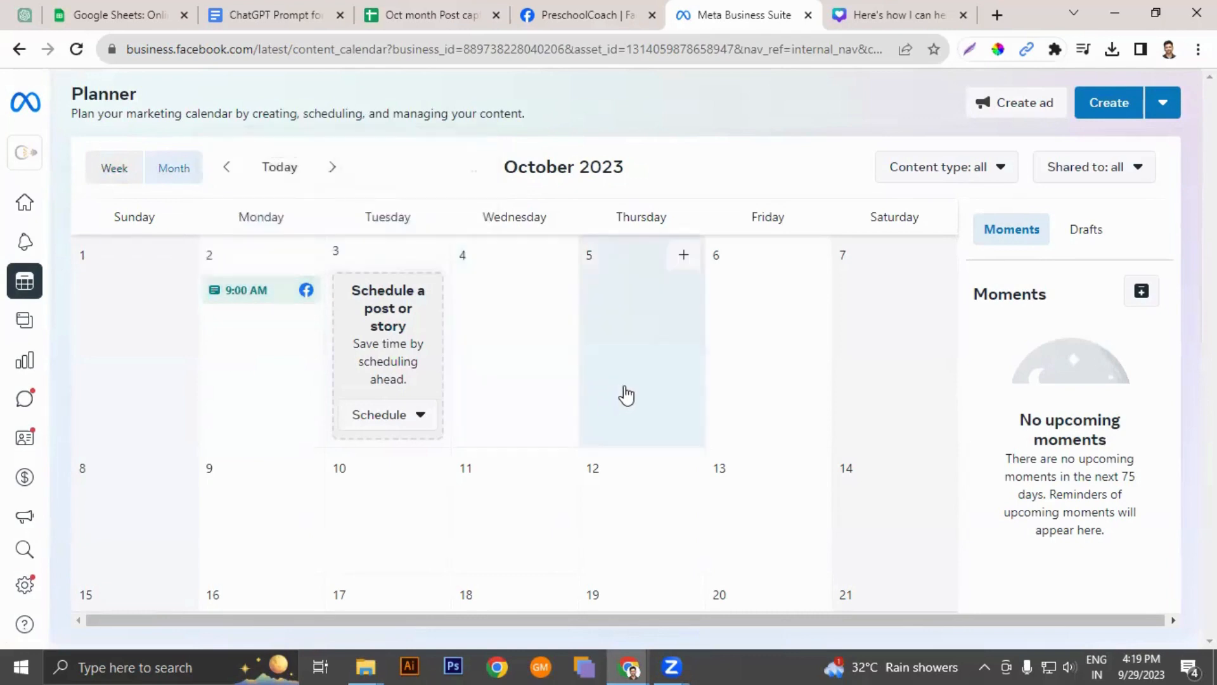
Step: Check Post 2's date in the captions spreadsheet and copy its caption with hashtags
left_click(433, 16)
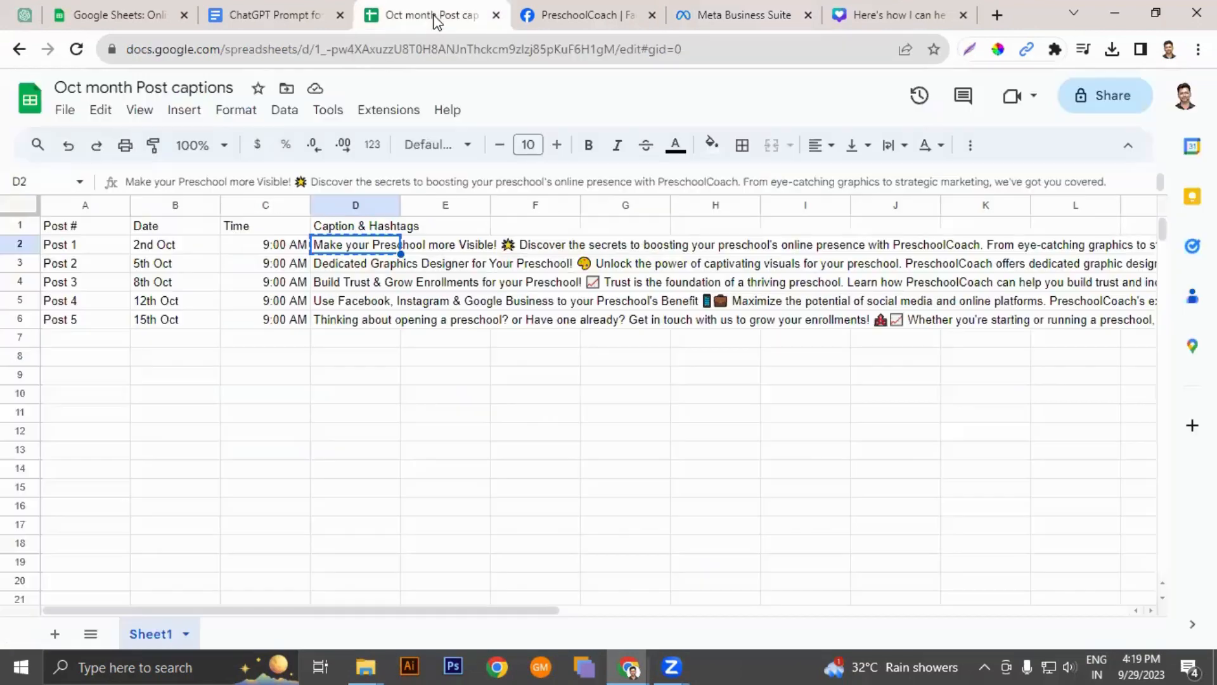
left_click(159, 265)
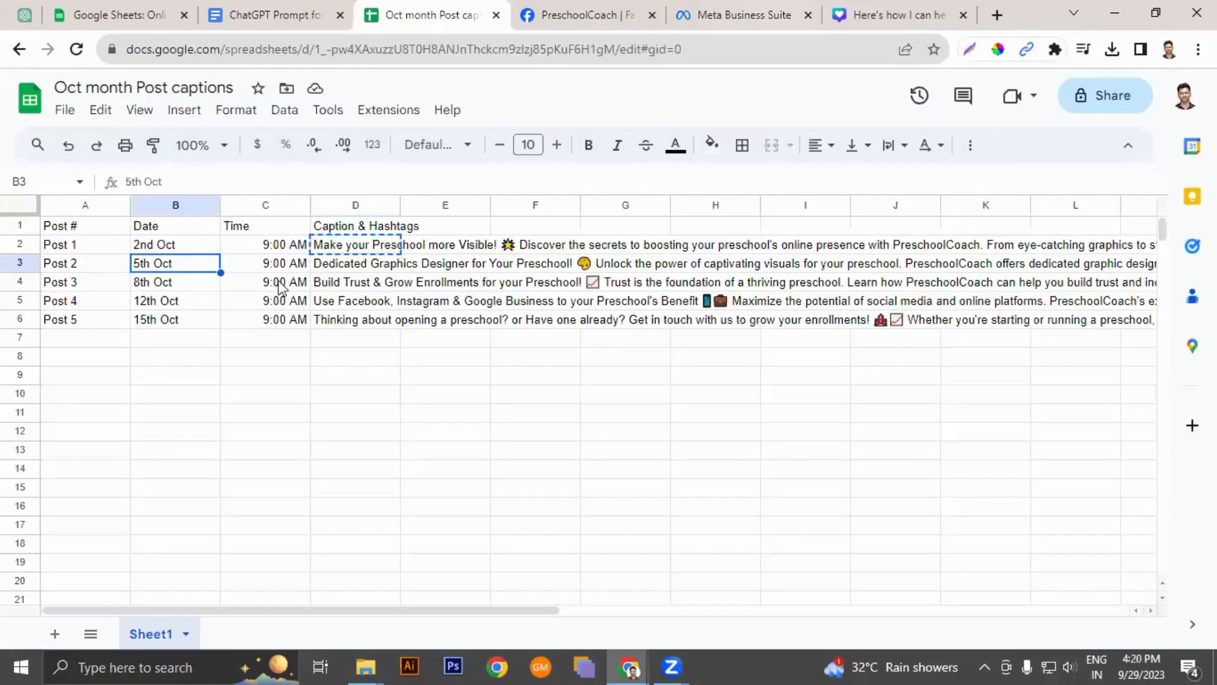
left_click(324, 268)
key("ctrl+c")
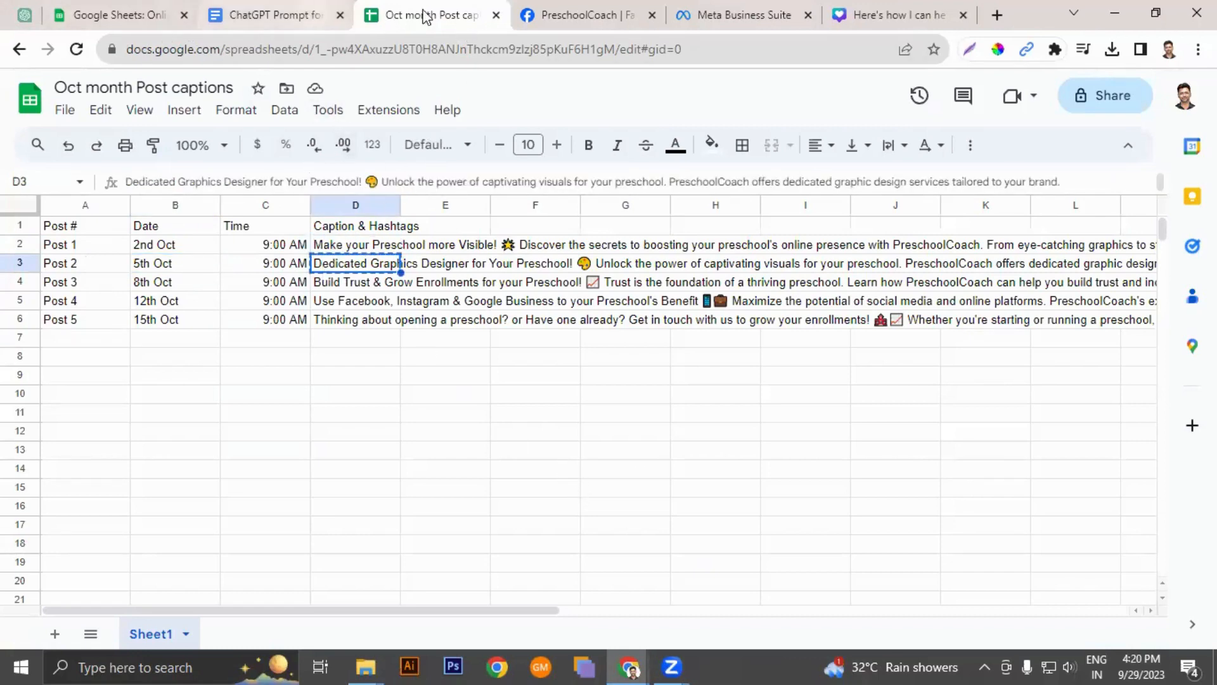
Step: Create a scheduled post for Oct 5, 2023 in the Meta Business Suite planner and set its time to 09:00 AM
left_click(751, 19)
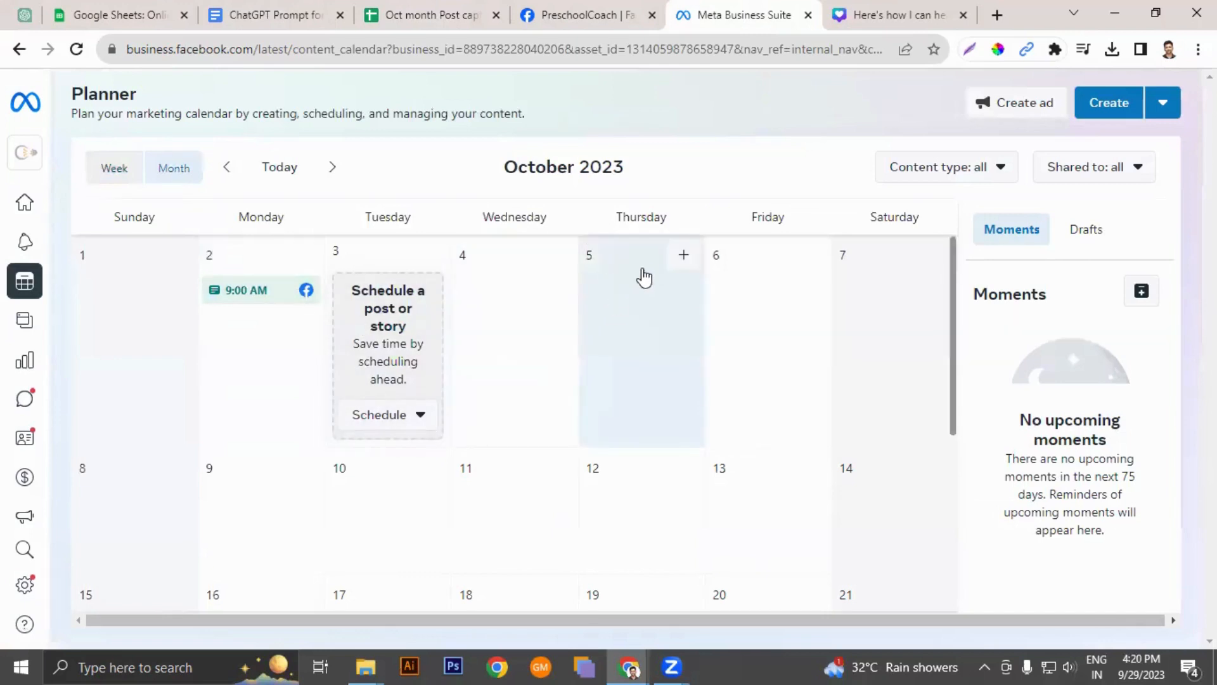
left_click(683, 260)
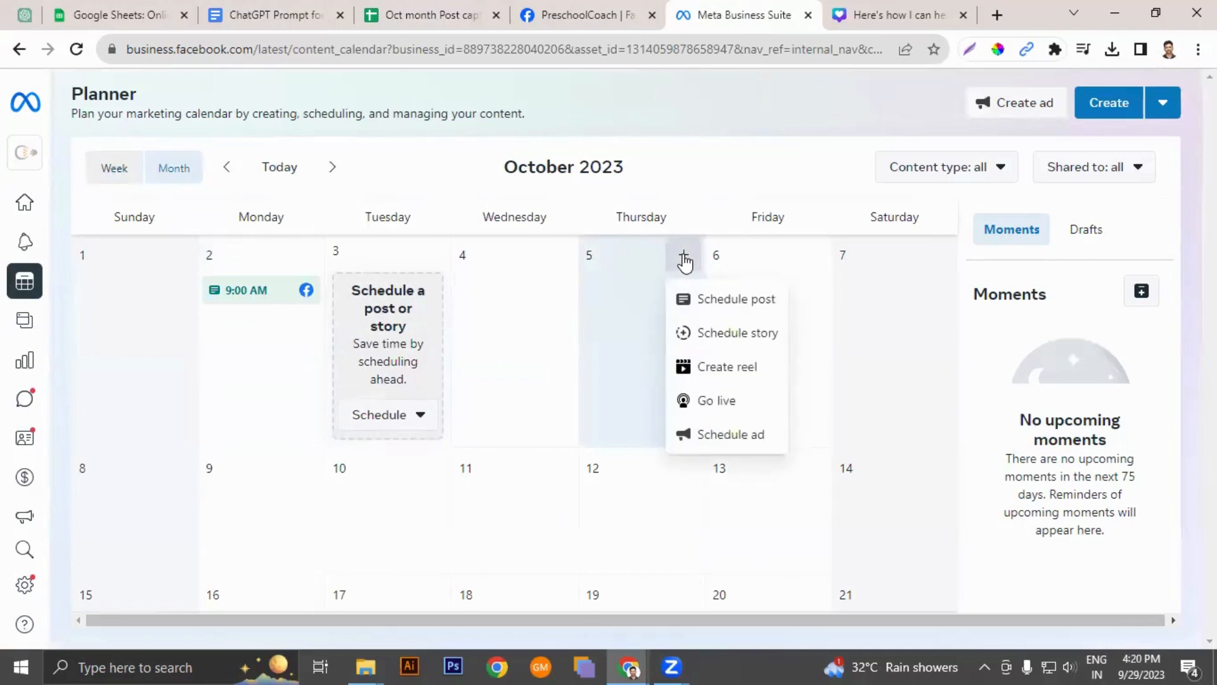
left_click(710, 310)
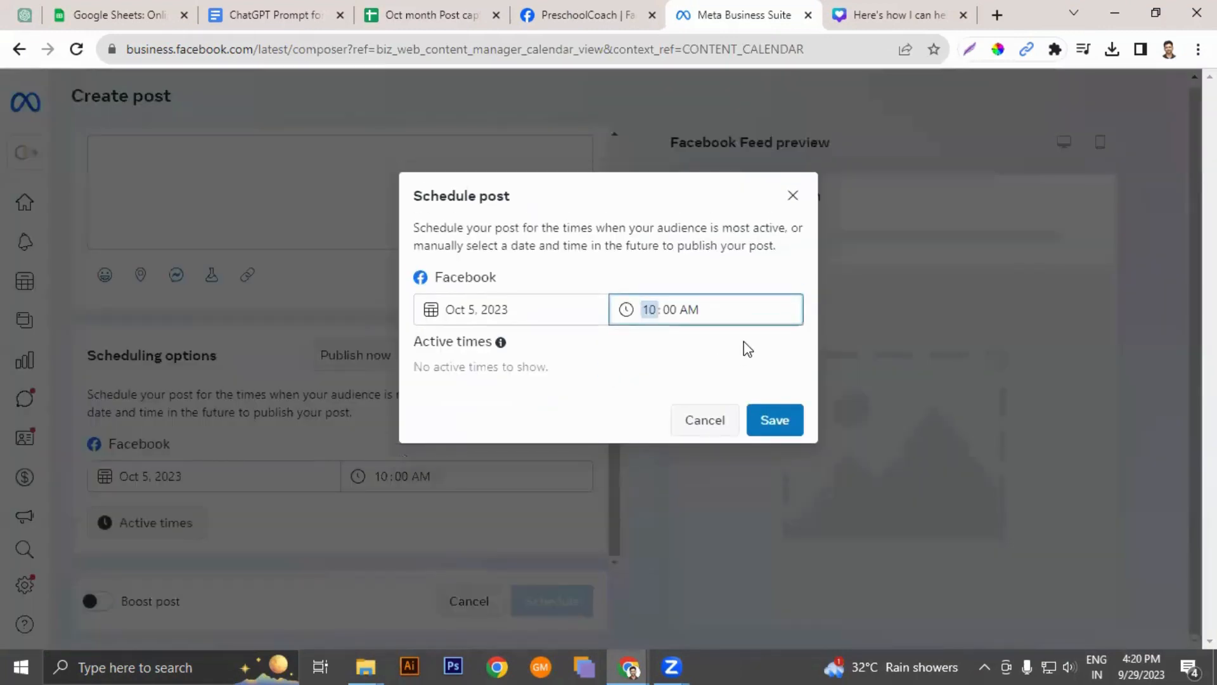
key("Down")
key("Down")
key("Down")
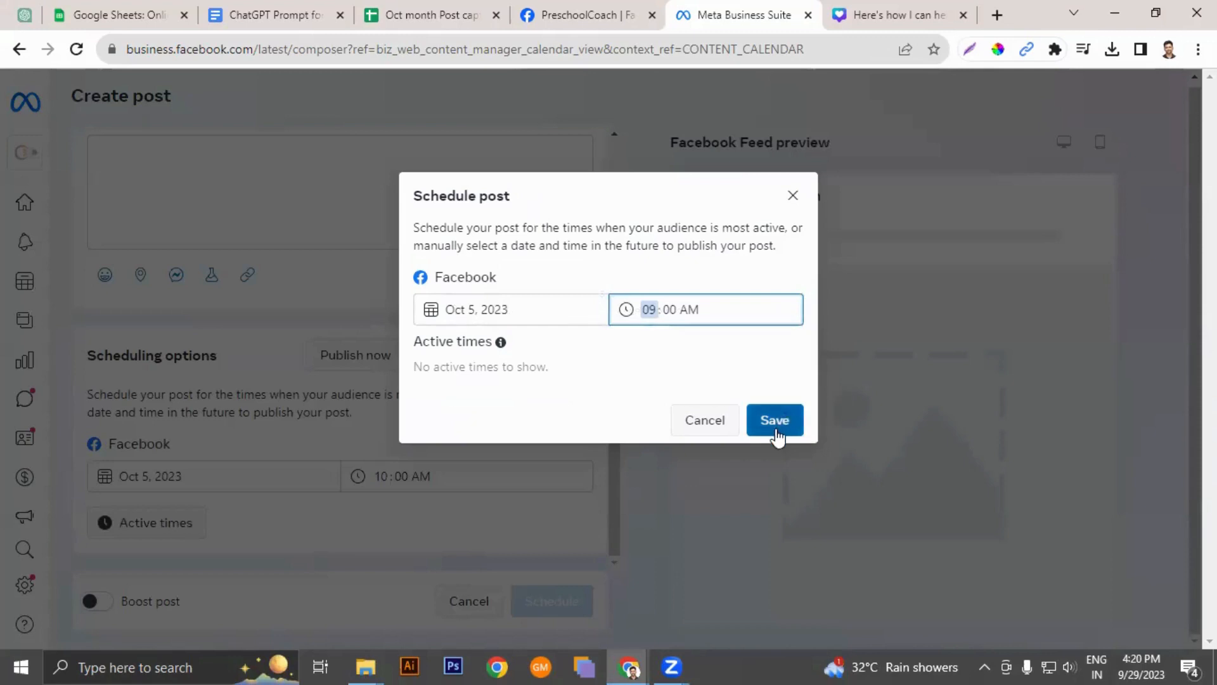
left_click(775, 423)
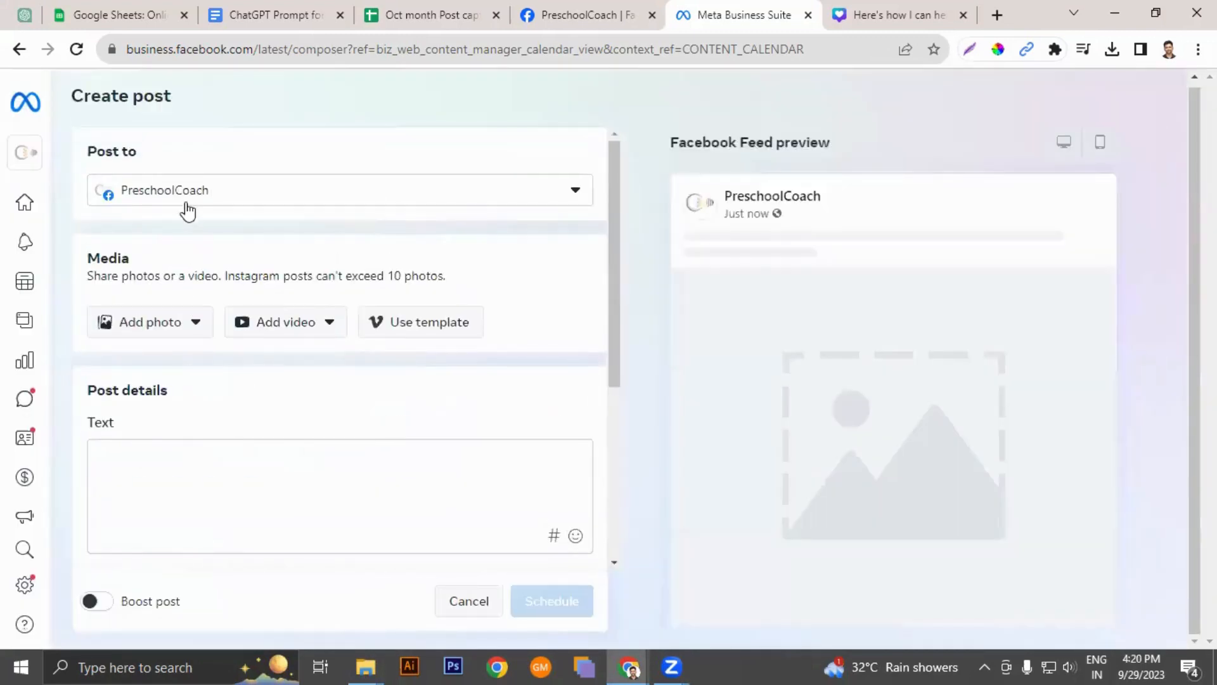
Step: Check the post's destination account and add Post 2.jpg from the desktop folder "Here's how I can help!"
left_click(153, 194)
left_click(661, 233)
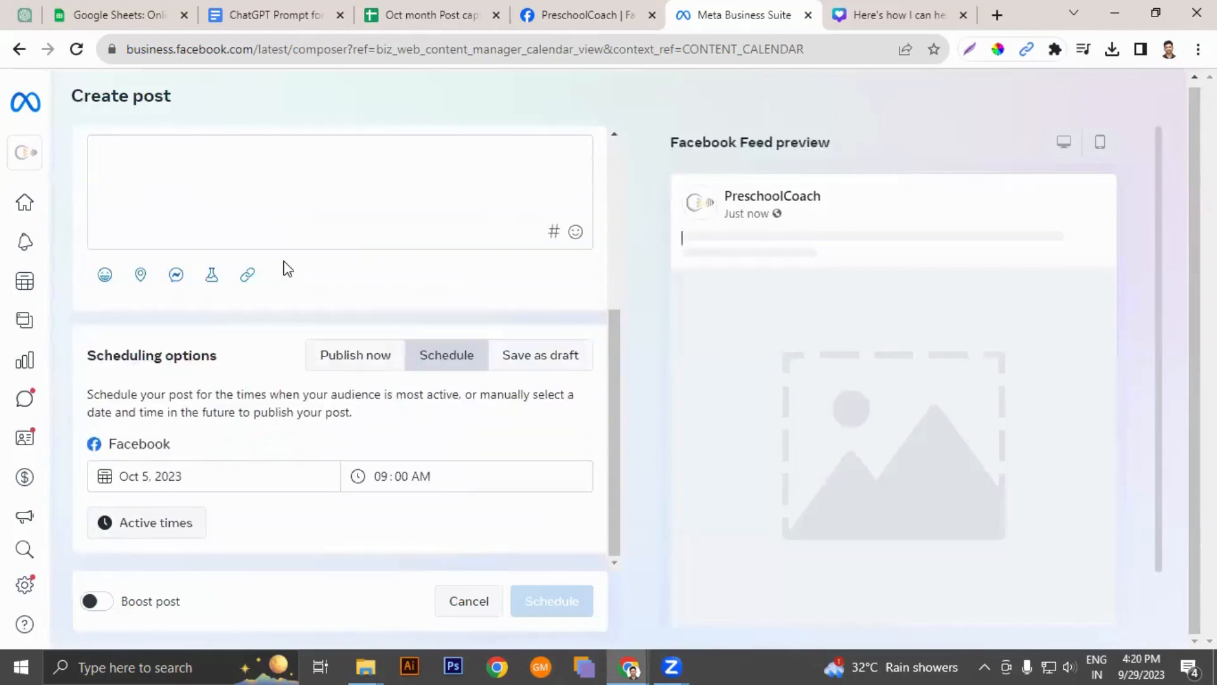
scroll(282, 264, "up", 5)
left_click(149, 325)
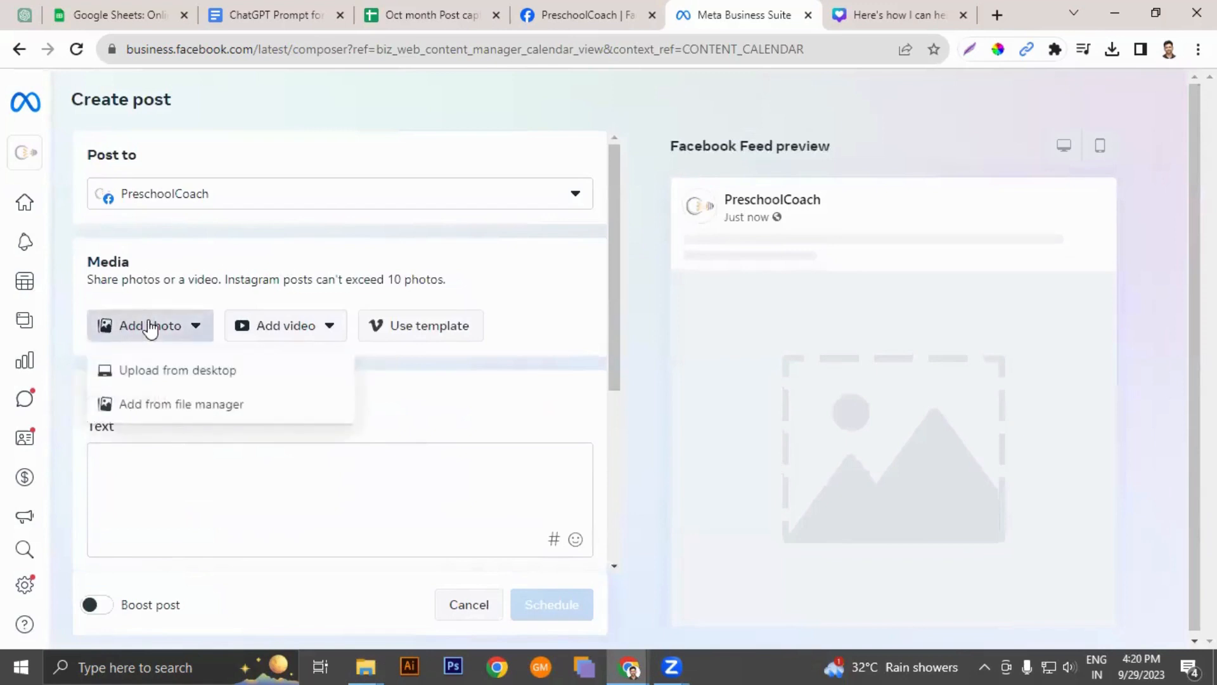
left_click(151, 371)
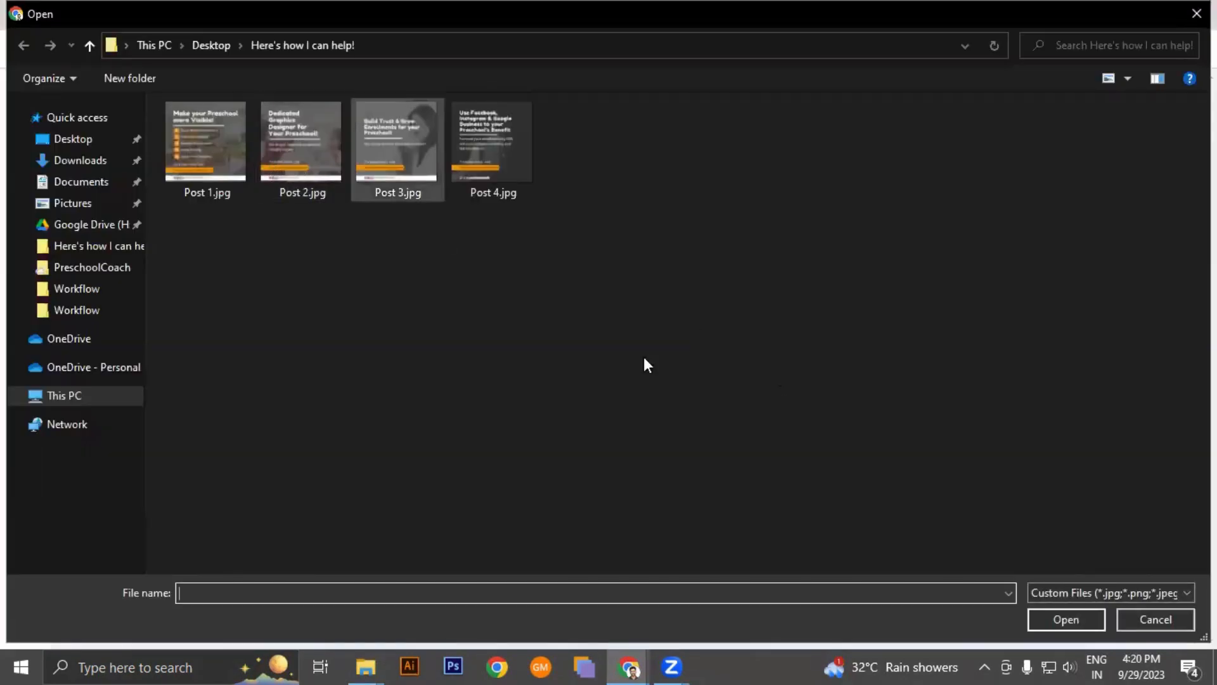
left_click(1065, 593)
left_click(1064, 624)
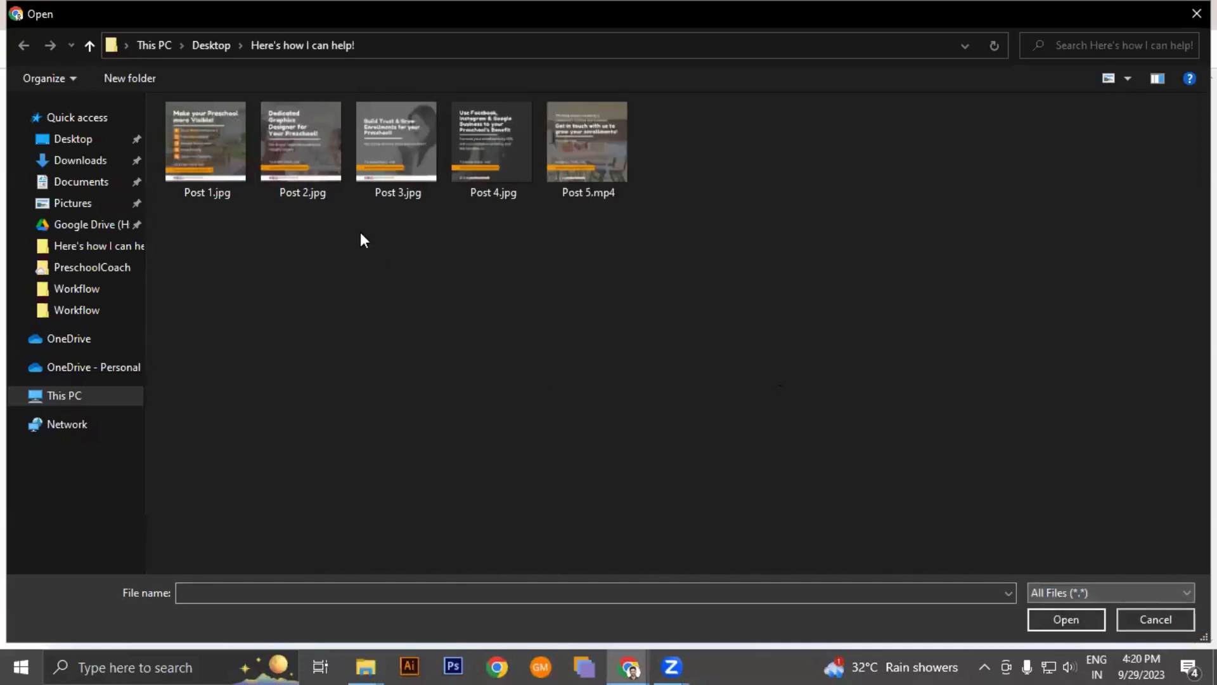
double_click(285, 168)
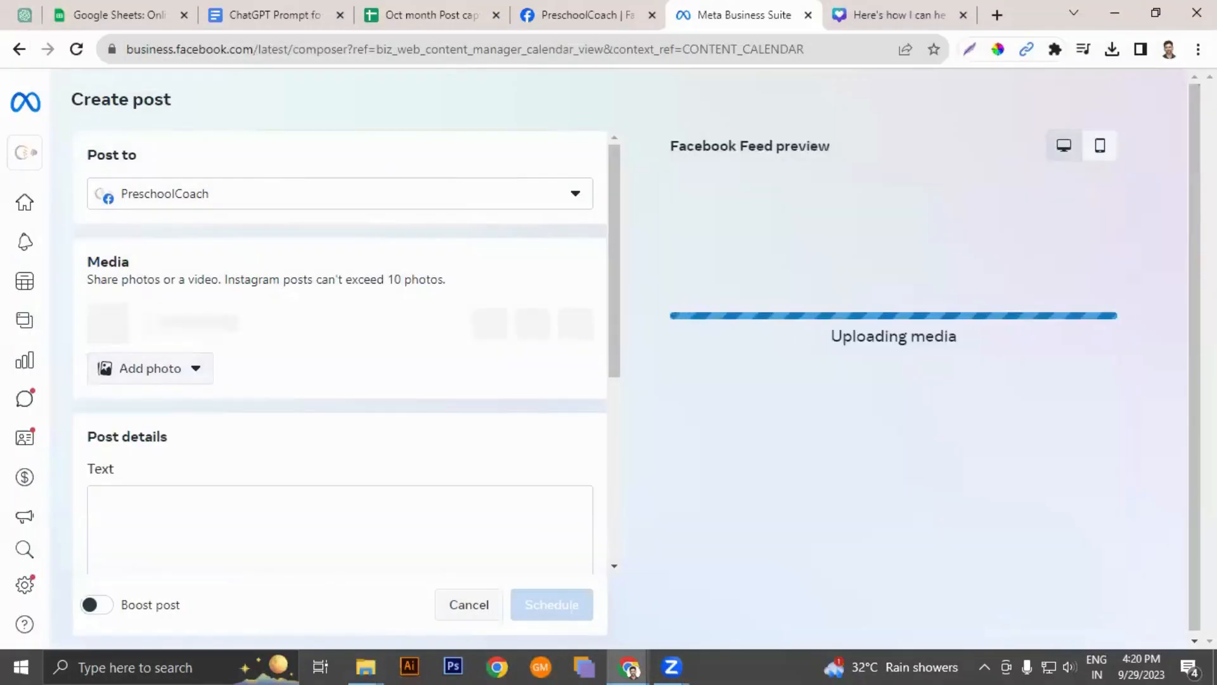
Step: Paste Post 2's copied caption into the post text and set its hashtags apart with a blank line
left_click(436, 13)
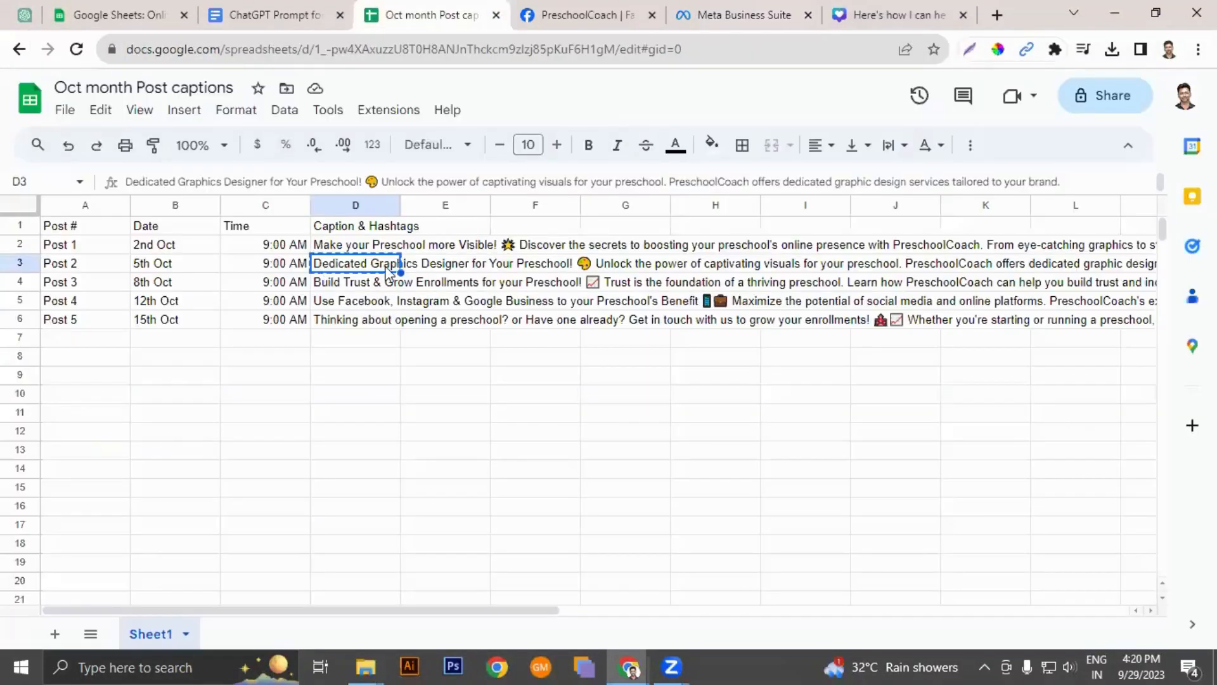
left_click(764, 19)
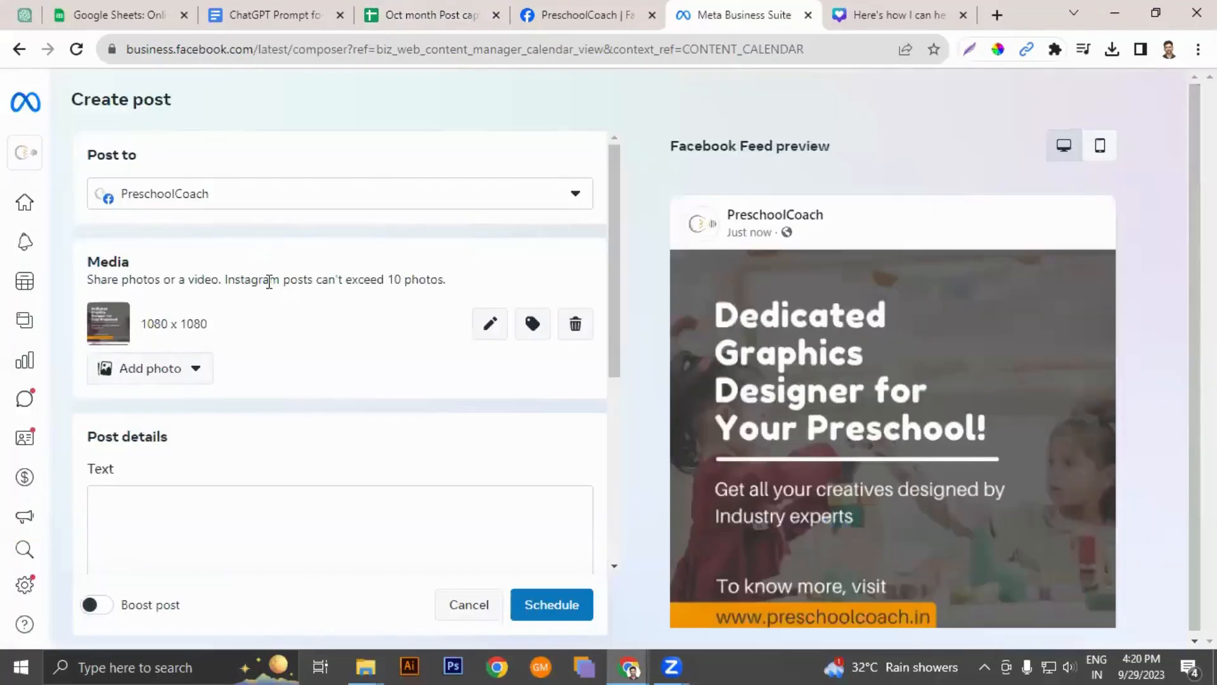
scroll(210, 348, "down", 2)
left_click(122, 319)
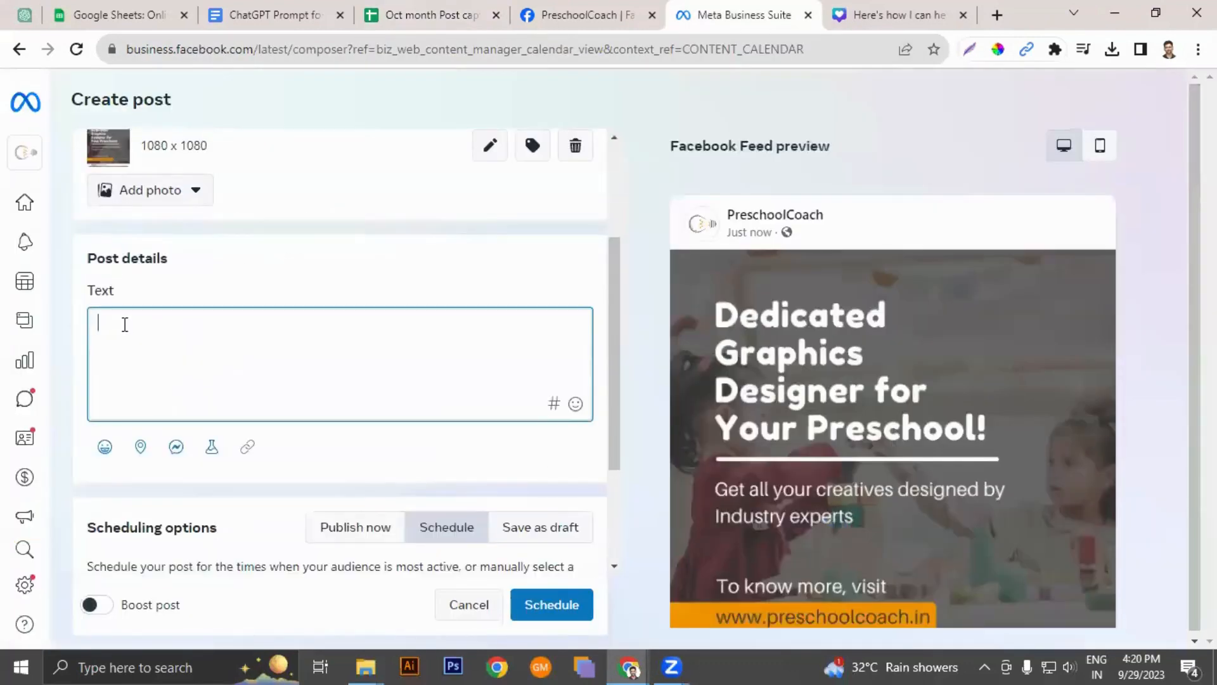
key("ctrl+v")
left_click(227, 358)
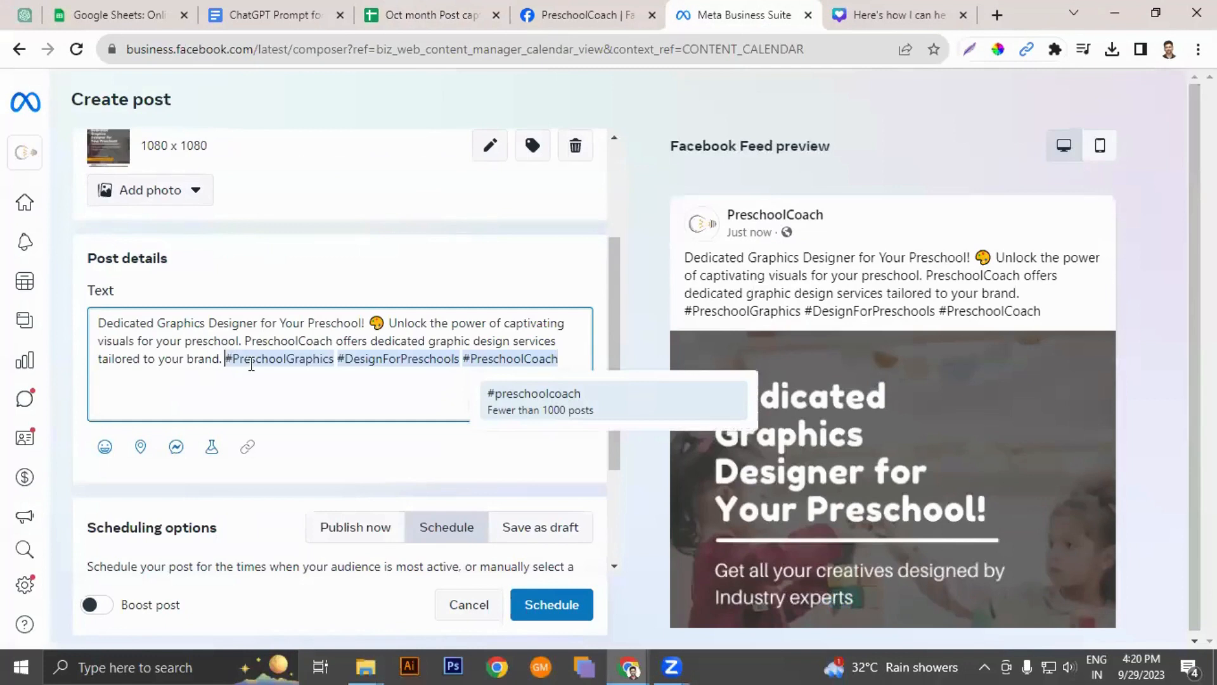
key("Return")
key("Return")
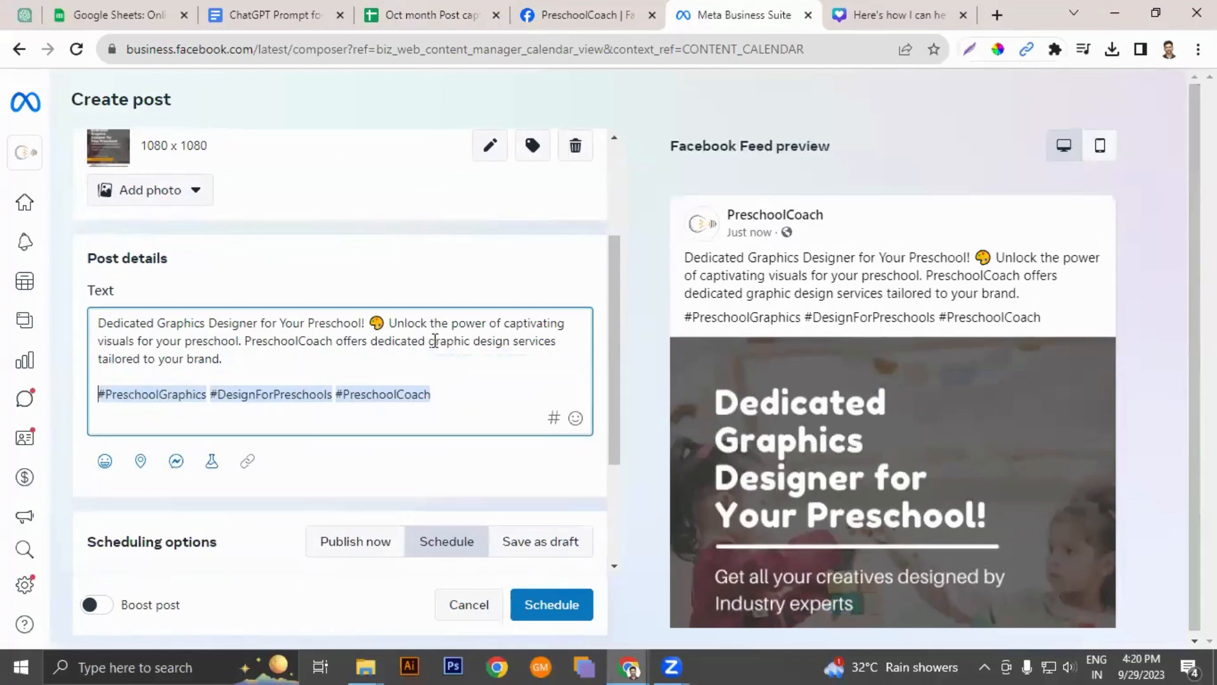
Step: Schedule the Oct 5 post, decline boosting it, and switch the planner to the monthly view
scroll(549, 542, "down", 1)
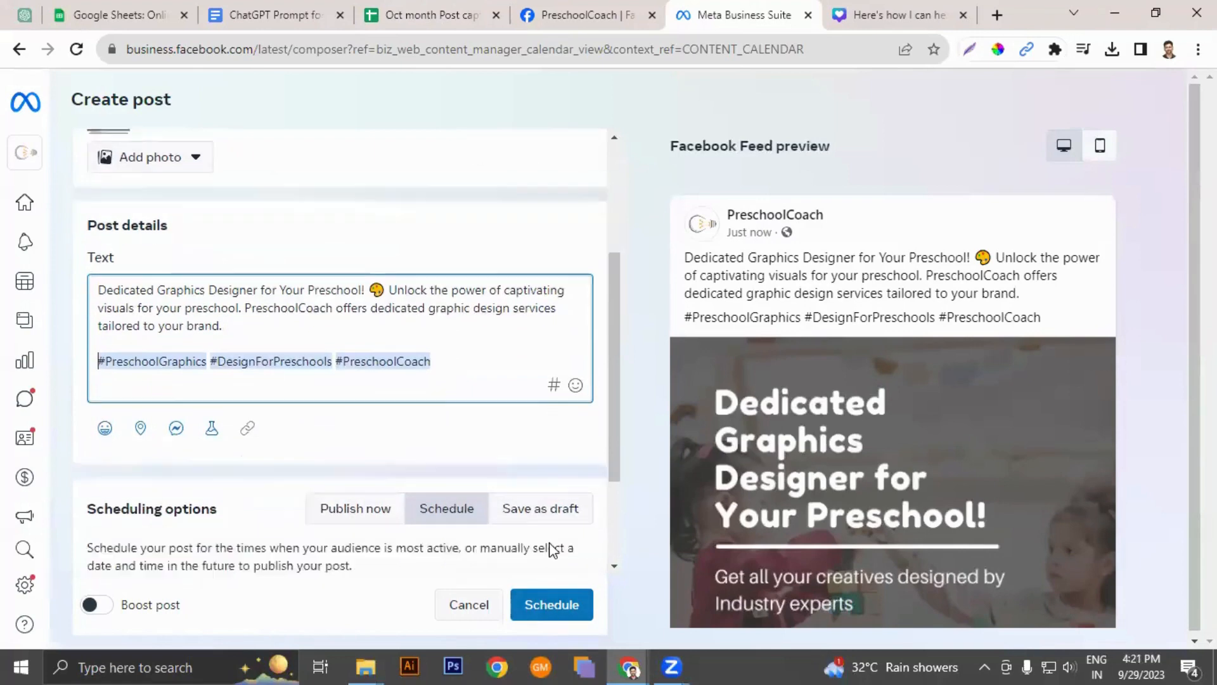
scroll(549, 546, "down", 3)
left_click(551, 604)
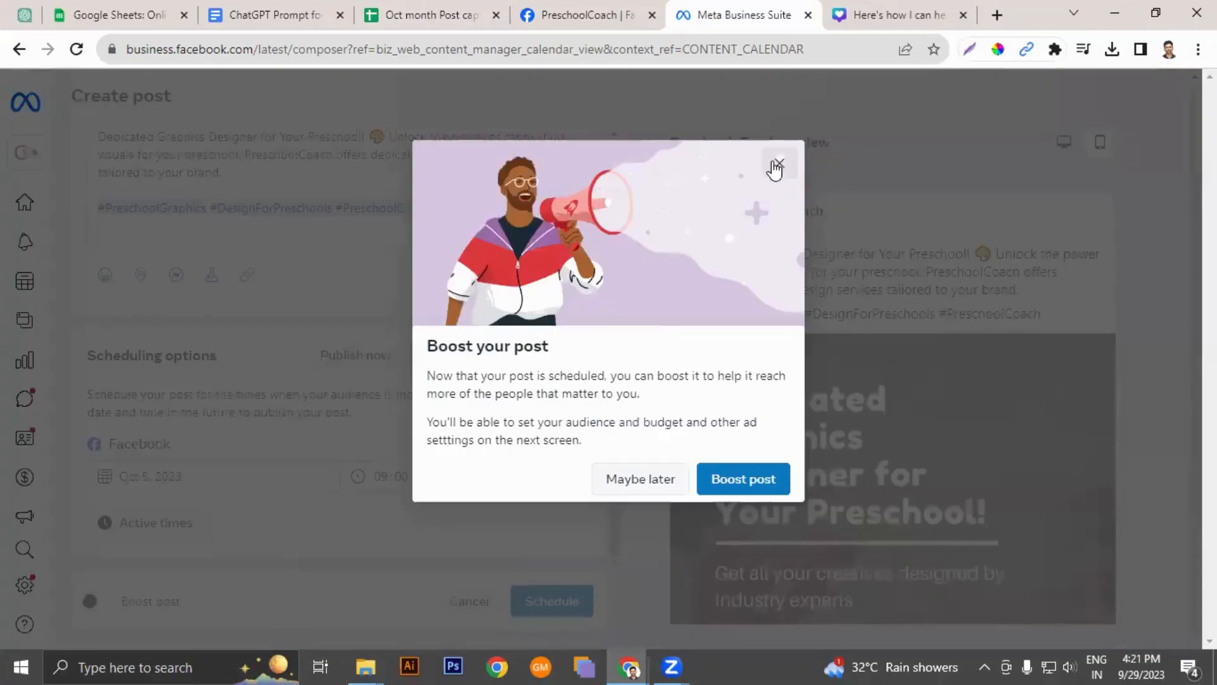
left_click(775, 164)
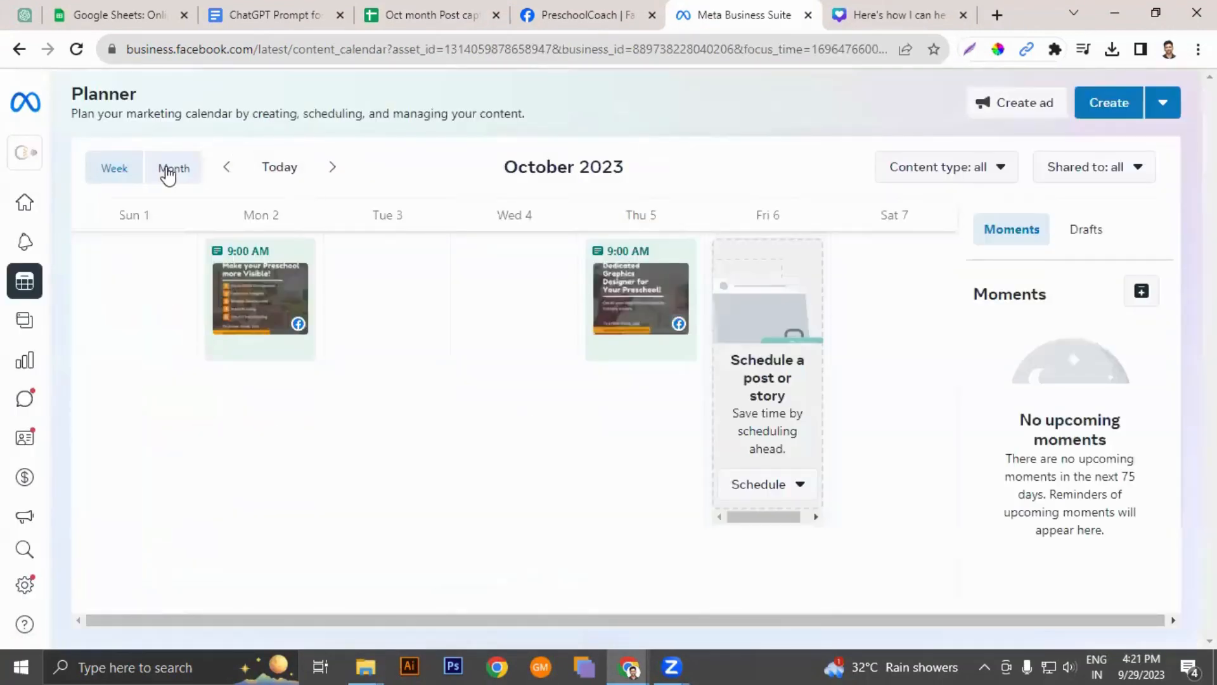
left_click(168, 171)
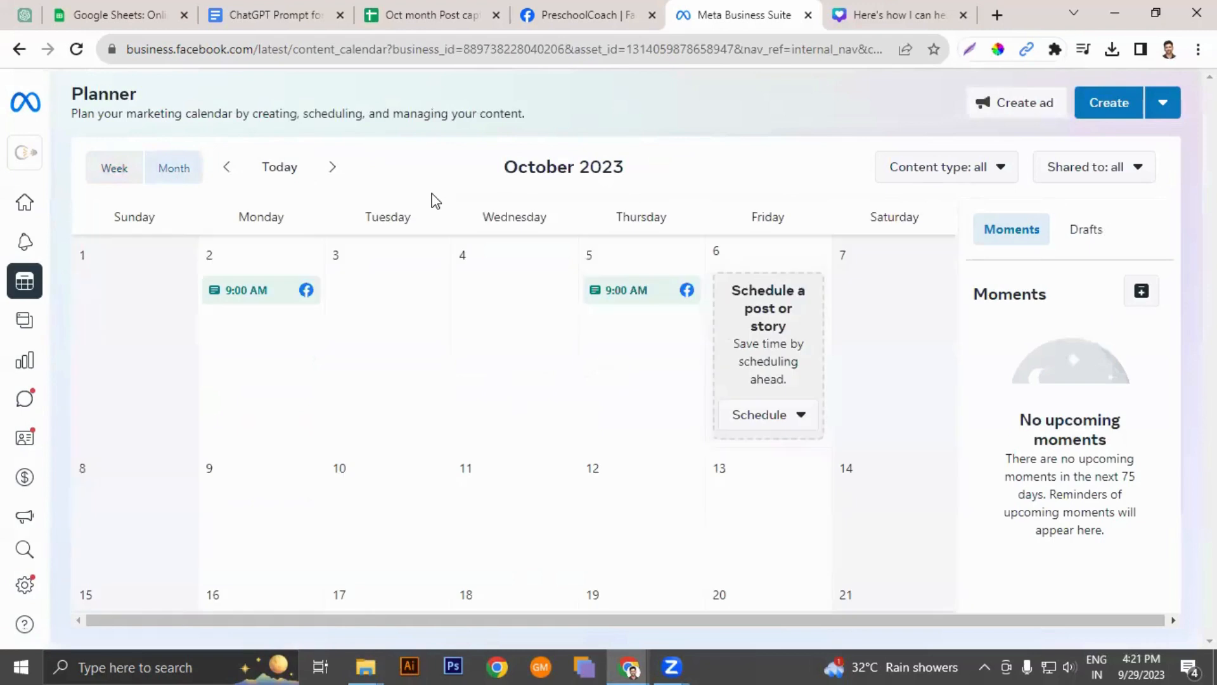